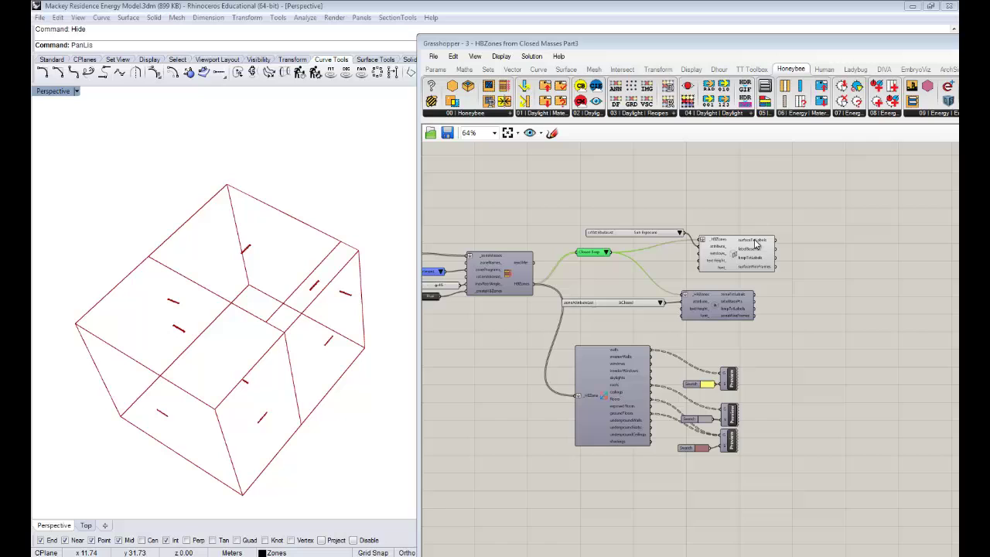
- Examine the Sun Exposure surface labels on the zone walls in the Perspective view
{"action": "scroll", "coordinate": [854, 250], "scroll_direction": "up", "scroll_amount": 3}
{"action": "scroll", "coordinate": [752, 244], "scroll_direction": "up", "scroll_amount": 3}
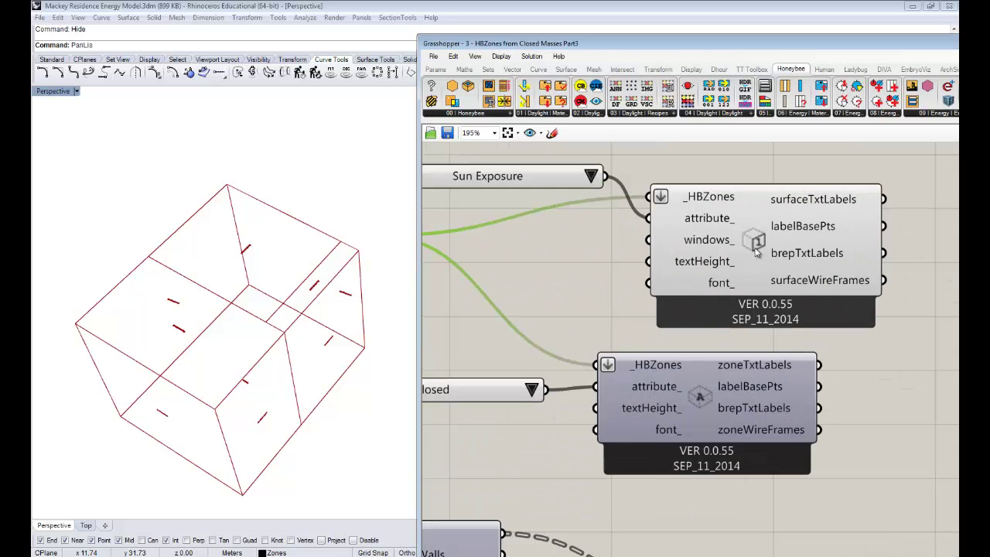
{"action": "left_click", "coordinate": [754, 249]}
{"action": "left_click", "coordinate": [553, 299]}
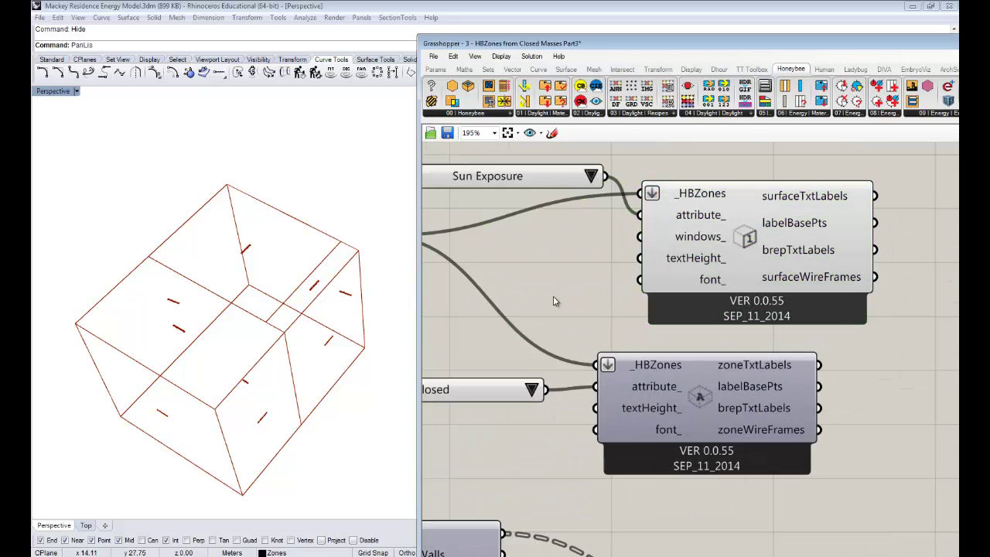
{"action": "right_click_drag", "start_coordinate": [202, 205], "coordinate": [221, 251]}
{"action": "scroll", "coordinate": [301, 353], "scroll_direction": "up", "scroll_amount": 5}
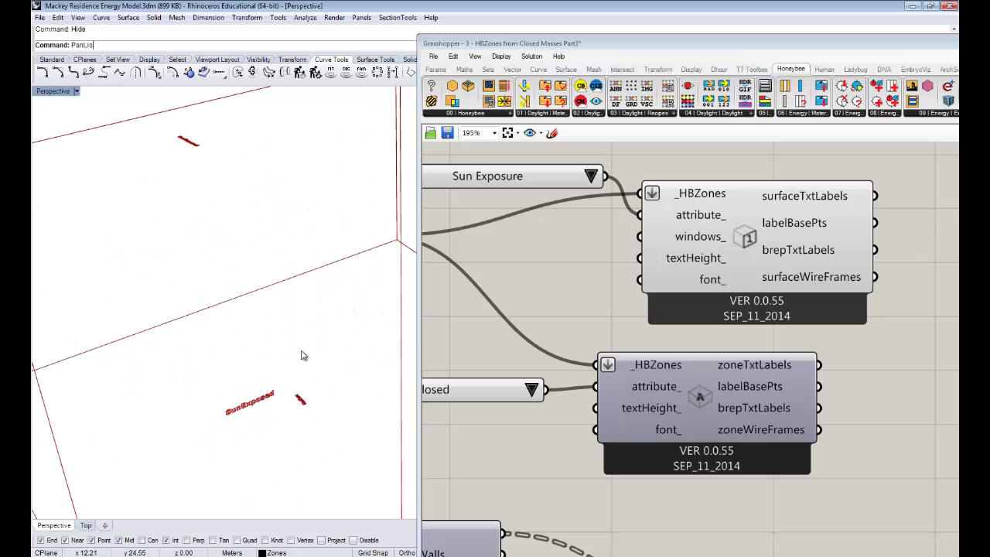
{"action": "scroll", "coordinate": [260, 359], "scroll_direction": "down", "scroll_amount": 5}
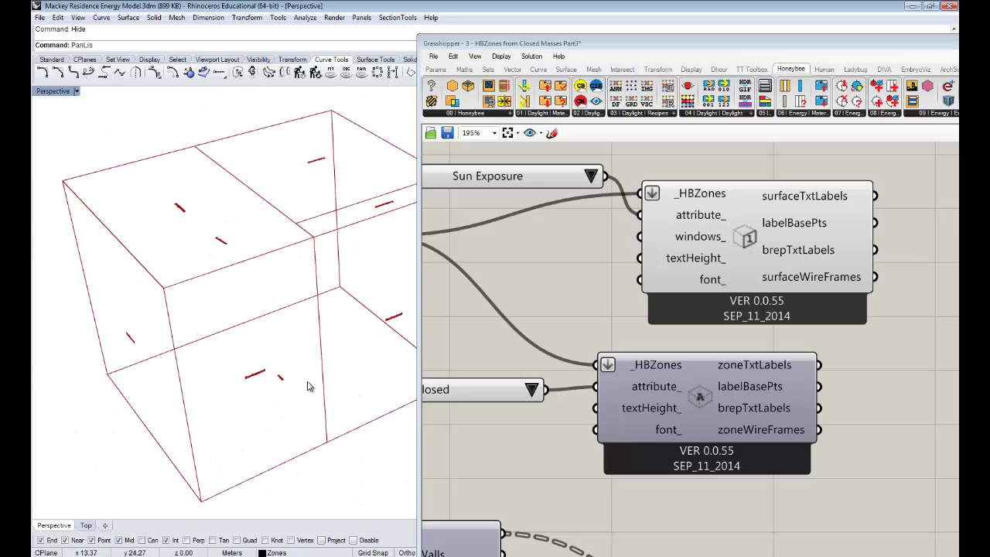
{"action": "scroll", "coordinate": [209, 343], "scroll_direction": "up", "scroll_amount": 5}
{"action": "scroll", "coordinate": [217, 332], "scroll_direction": "up", "scroll_amount": 2}
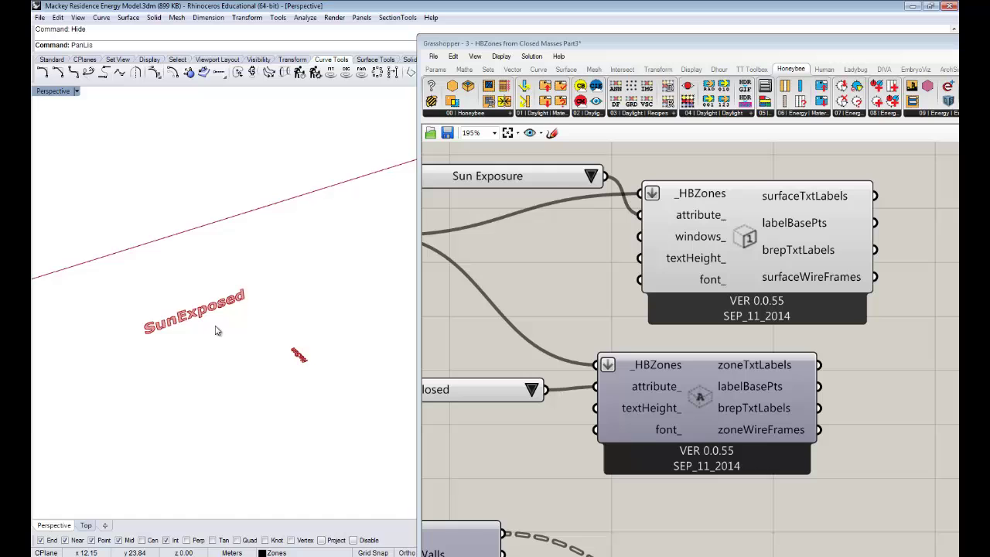
{"action": "scroll", "coordinate": [217, 331], "scroll_direction": "down", "scroll_amount": 5}
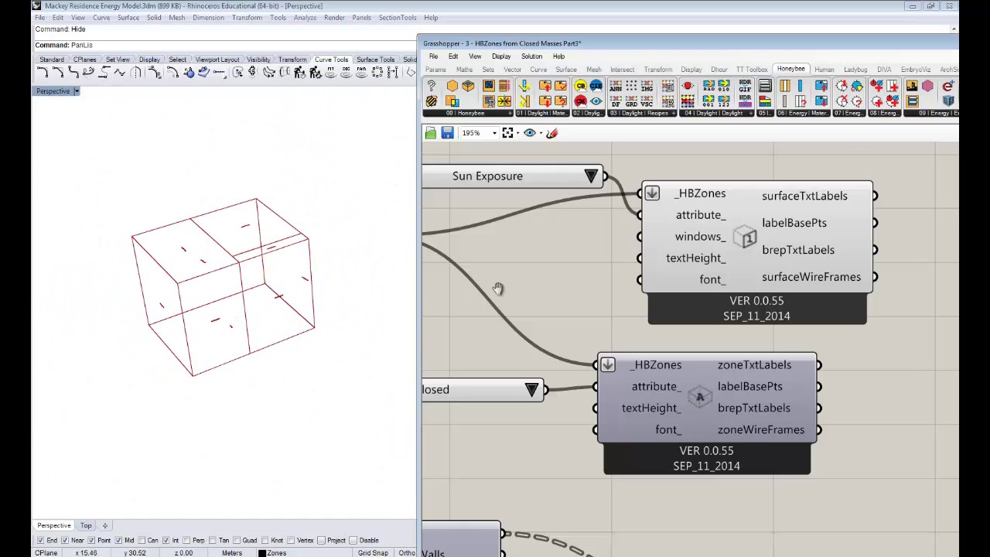
- Turn on the preview of the three colored Preview components for walls, roofs and floors
{"action": "scroll", "coordinate": [498, 288], "scroll_direction": "down", "scroll_amount": 5}
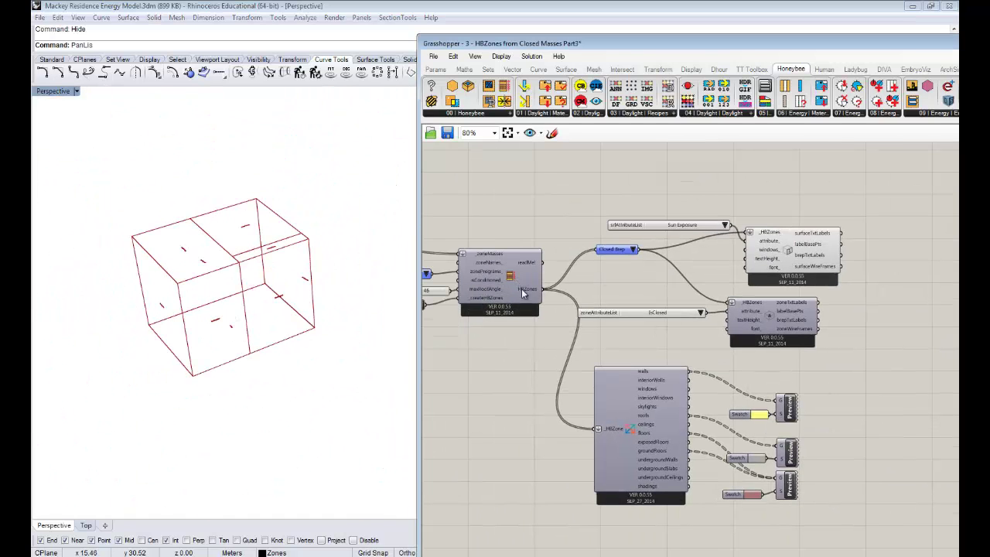
{"action": "left_click_drag", "start_coordinate": [818, 494], "coordinate": [798, 394]}
{"action": "middle_click", "coordinate": [835, 427]}
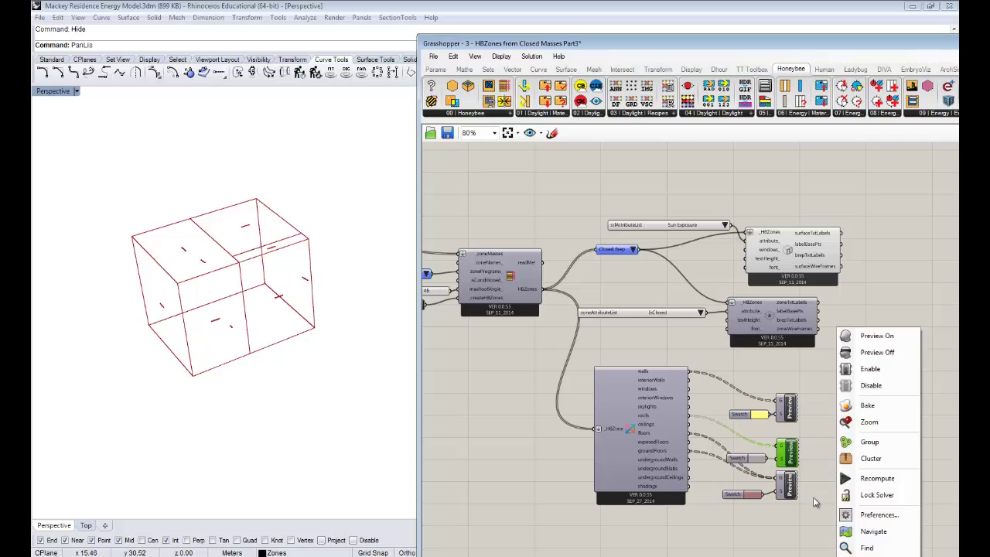
{"action": "left_click", "coordinate": [812, 501]}
{"action": "left_click_drag", "start_coordinate": [813, 506], "coordinate": [773, 391]}
{"action": "right_click", "coordinate": [833, 389]}
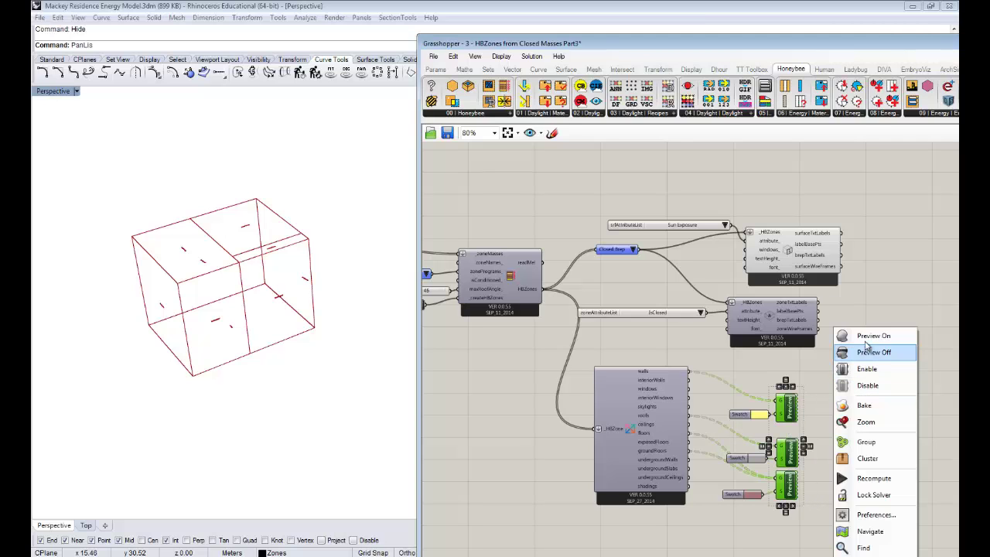
{"action": "left_click", "coordinate": [859, 353]}
{"action": "left_click", "coordinate": [840, 357]}
- Check the colored house from all sides and delete the Closed Brep parameter, both attribute lists and both label components
{"action": "mouse_move", "coordinate": [136, 301]}
{"action": "right_mouse_down"}
{"action": "mouse_move", "coordinate": [200, 234]}
{"action": "mouse_move", "coordinate": [193, 179]}
{"action": "mouse_move", "coordinate": [260, 325]}
{"action": "mouse_move", "coordinate": [287, 287]}
{"action": "mouse_move", "coordinate": [347, 389]}
{"action": "mouse_move", "coordinate": [332, 411]}
{"action": "mouse_move", "coordinate": [191, 411]}
{"action": "mouse_move", "coordinate": [239, 387]}
{"action": "right_mouse_up"}
{"action": "scroll", "coordinate": [289, 341], "scroll_direction": "down", "scroll_amount": 6}
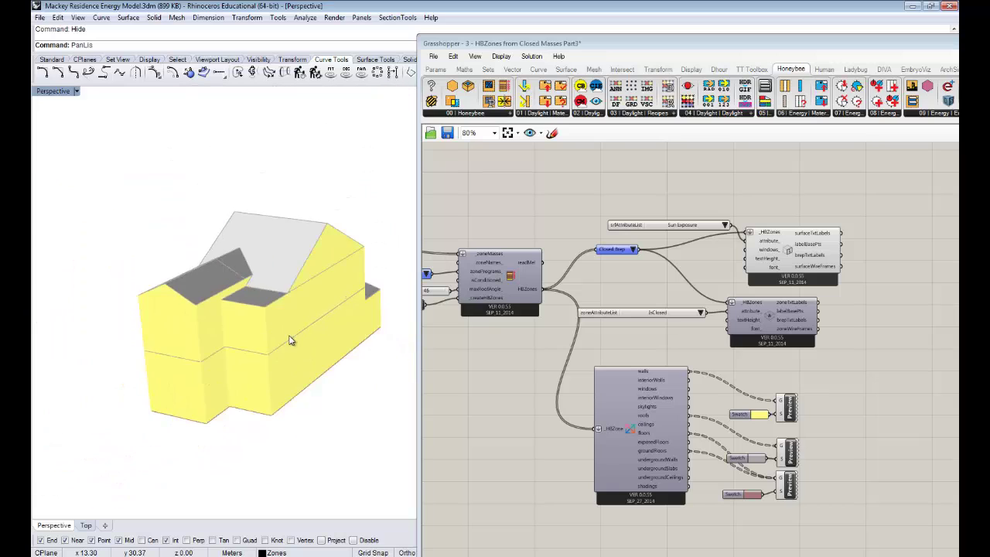
{"action": "right_click_drag", "start_coordinate": [290, 341], "coordinate": [281, 371]}
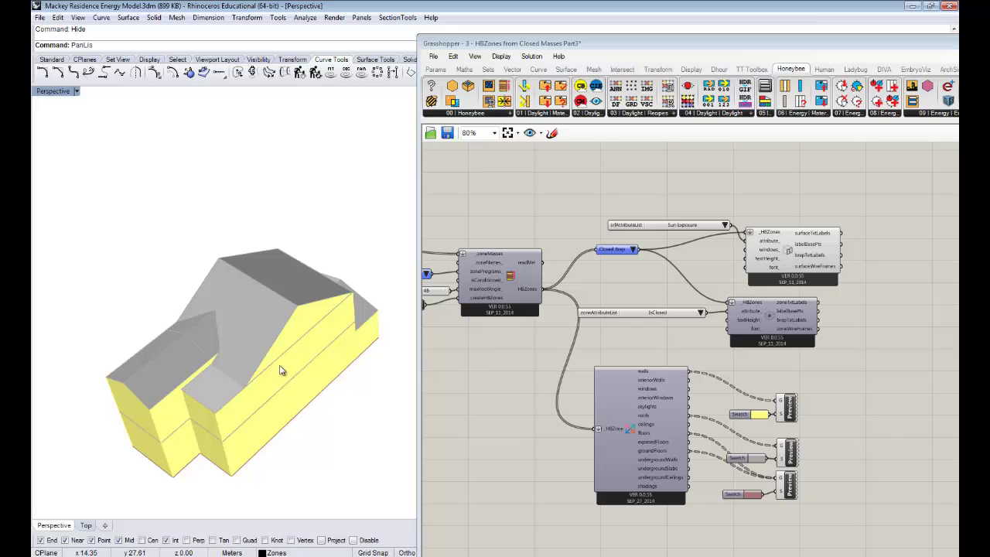
{"action": "right_click_drag", "start_coordinate": [261, 453], "coordinate": [304, 309]}
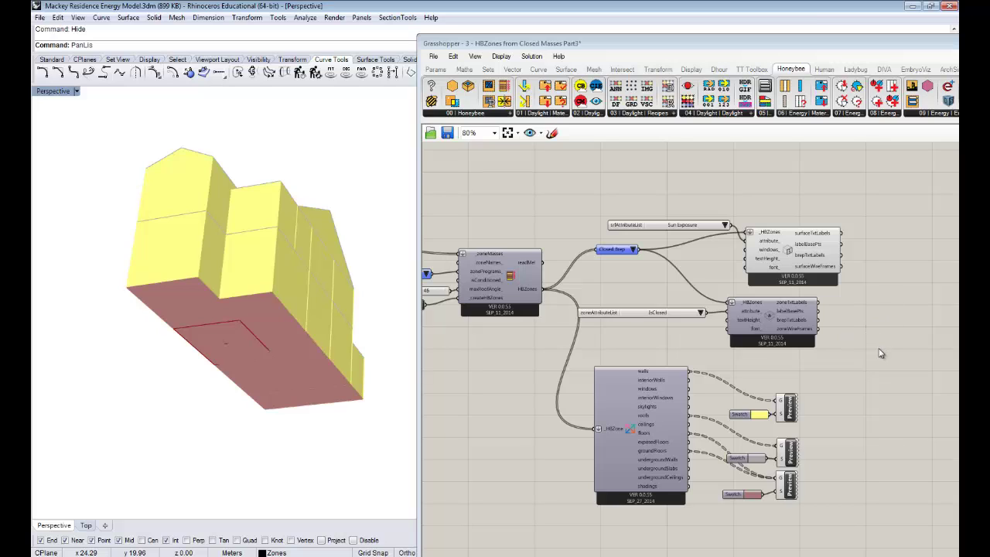
{"action": "left_click_drag", "start_coordinate": [879, 348], "coordinate": [606, 184]}
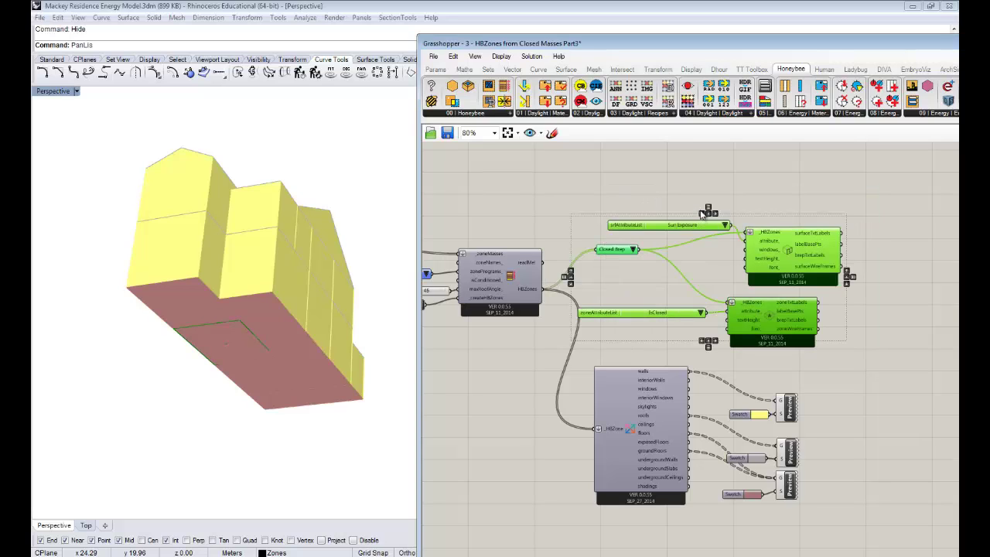
{"action": "key", "text": "Delete"}
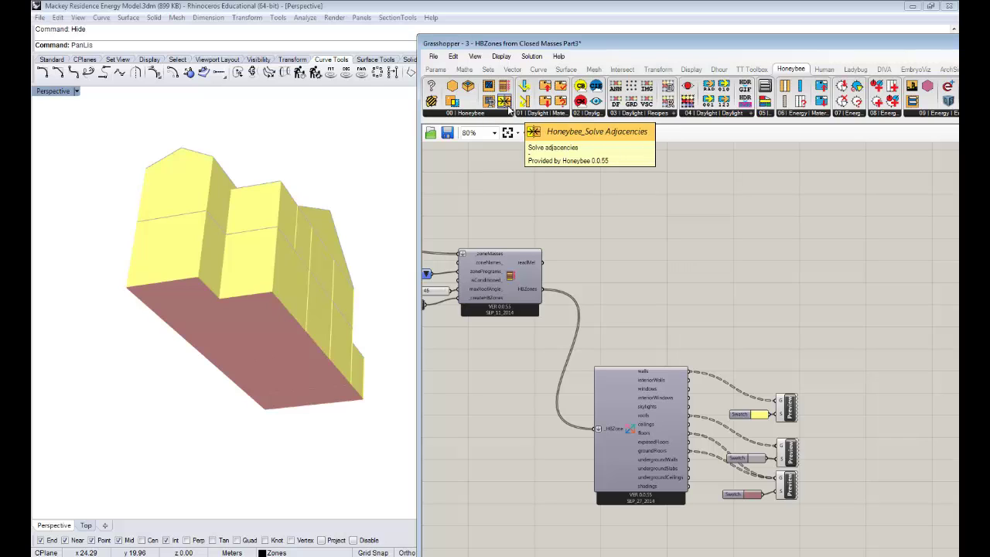
- Add a Honeybee Solve Adjacencies component and connect the zone-creating component's HBZones output to its _HBZones input
{"action": "left_click_drag", "start_coordinate": [508, 111], "coordinate": [684, 268]}
{"action": "left_click", "coordinate": [688, 275]}
{"action": "right_click_drag", "start_coordinate": [238, 255], "coordinate": [220, 363]}
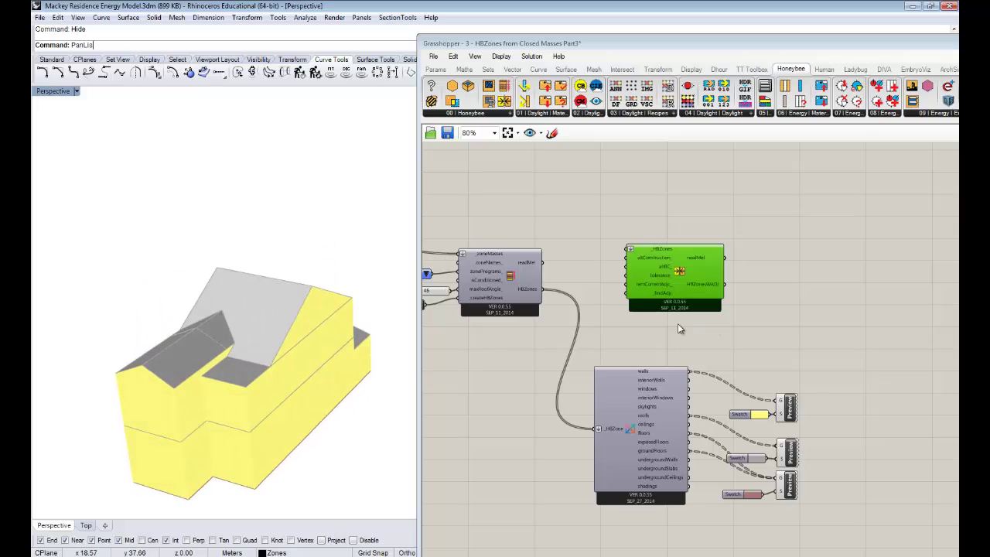
{"action": "right_click_drag", "start_coordinate": [624, 312], "coordinate": [639, 245]}
{"action": "scroll", "coordinate": [642, 191], "scroll_direction": "up", "scroll_amount": 2}
{"action": "right_click_drag", "start_coordinate": [628, 211], "coordinate": [743, 216]}
{"action": "right_click_drag", "start_coordinate": [667, 241], "coordinate": [690, 251]}
{"action": "left_click_drag", "start_coordinate": [857, 251], "coordinate": [852, 276]}
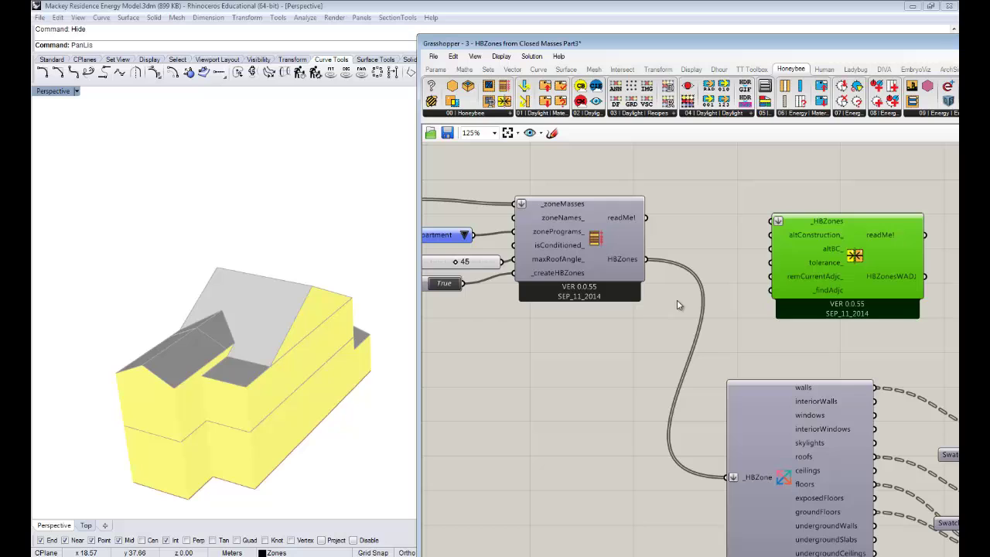
{"action": "right_click_drag", "start_coordinate": [665, 272], "coordinate": [641, 270]}
{"action": "left_click_drag", "start_coordinate": [621, 257], "coordinate": [766, 218]}
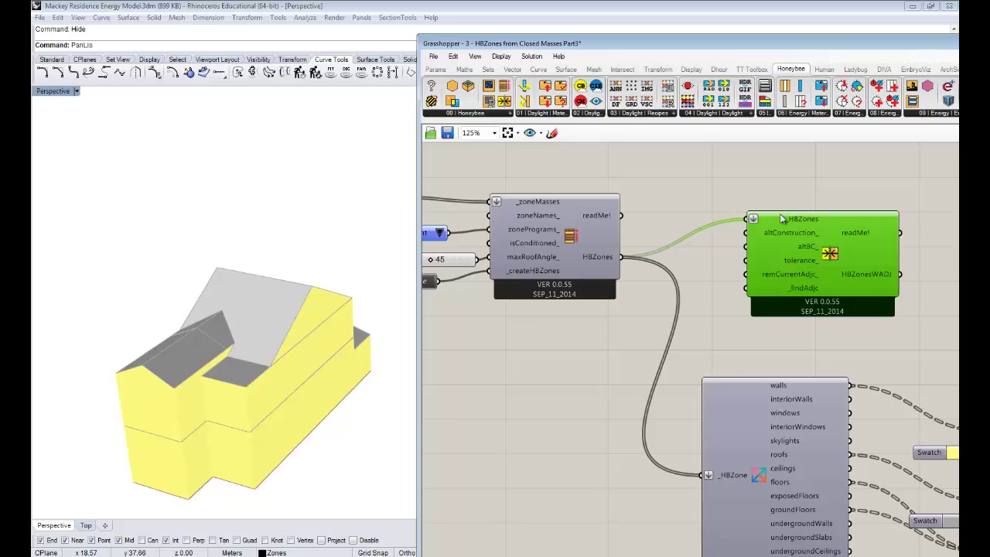
- Make room before the Solve Adjacencies component and feed its _findAdjc input from a new Boolean Toggle set to True
{"action": "right_click_drag", "start_coordinate": [701, 226], "coordinate": [581, 219]}
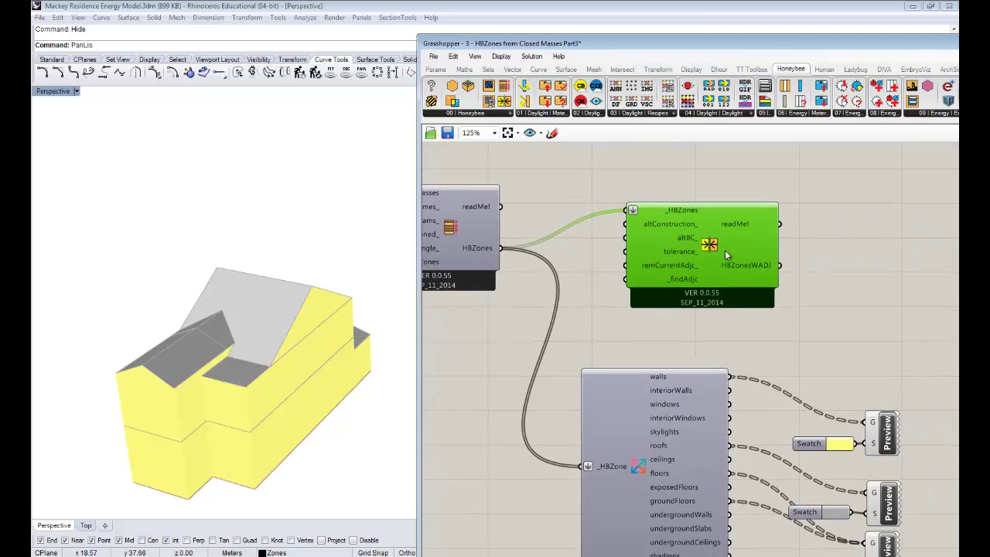
{"action": "left_click_drag", "start_coordinate": [725, 249], "coordinate": [825, 273]}
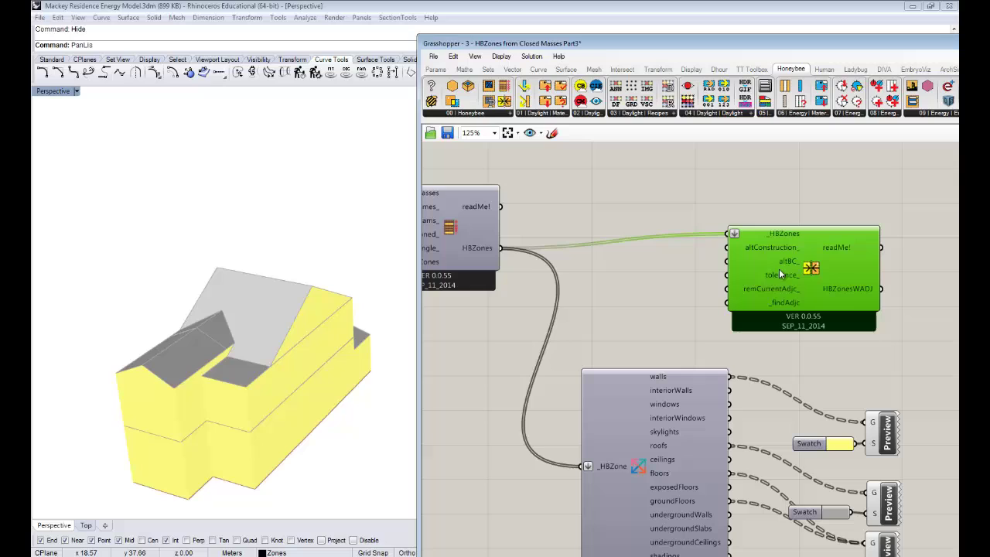
{"action": "mouse_move", "coordinate": [782, 302]}
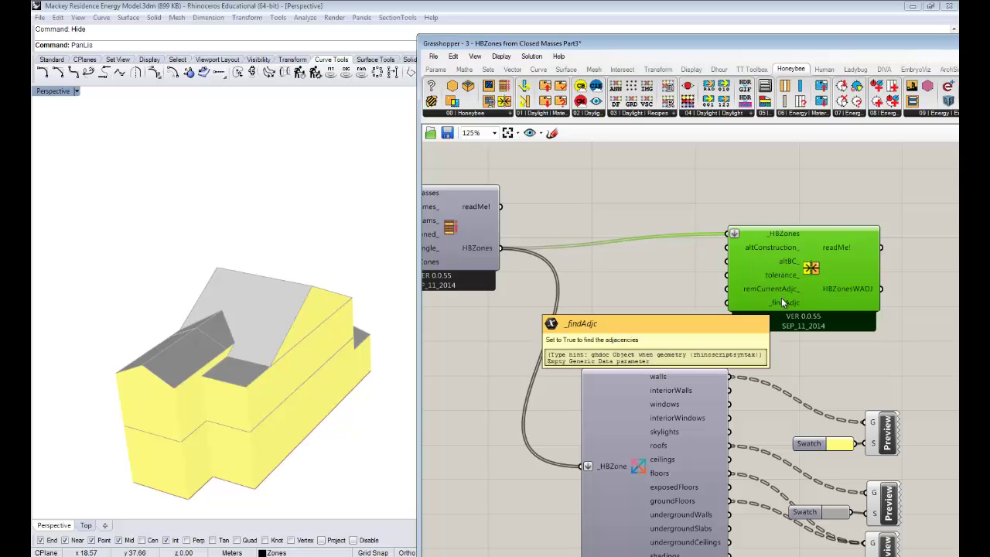
{"action": "double_click", "coordinate": [648, 303]}
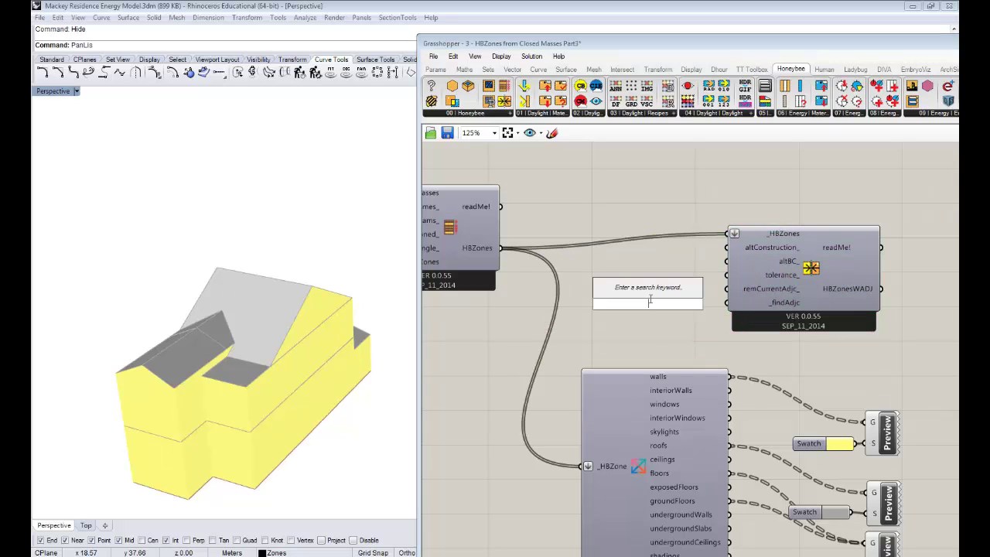
{"action": "type", "text": "toggle"}
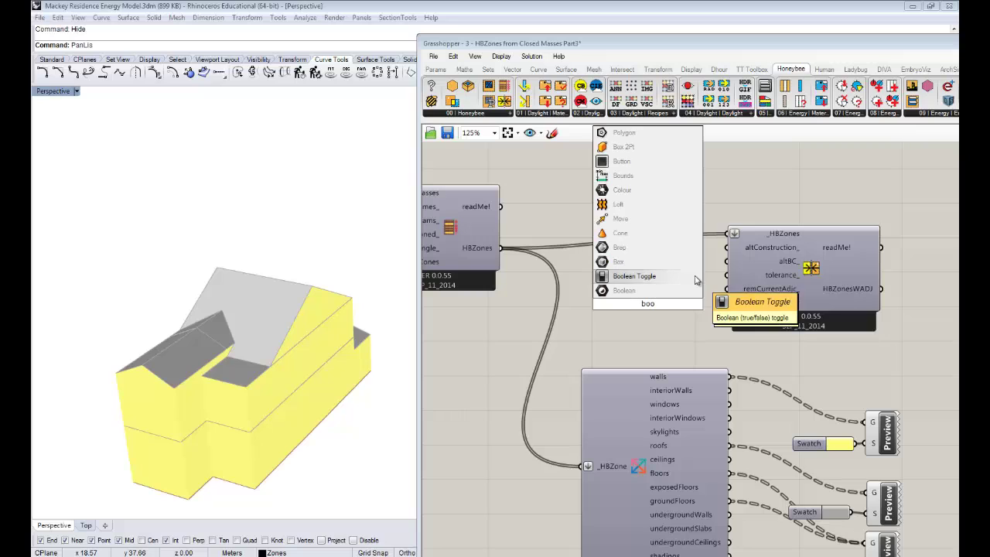
{"action": "left_click", "coordinate": [658, 280]}
{"action": "double_click", "coordinate": [666, 308]}
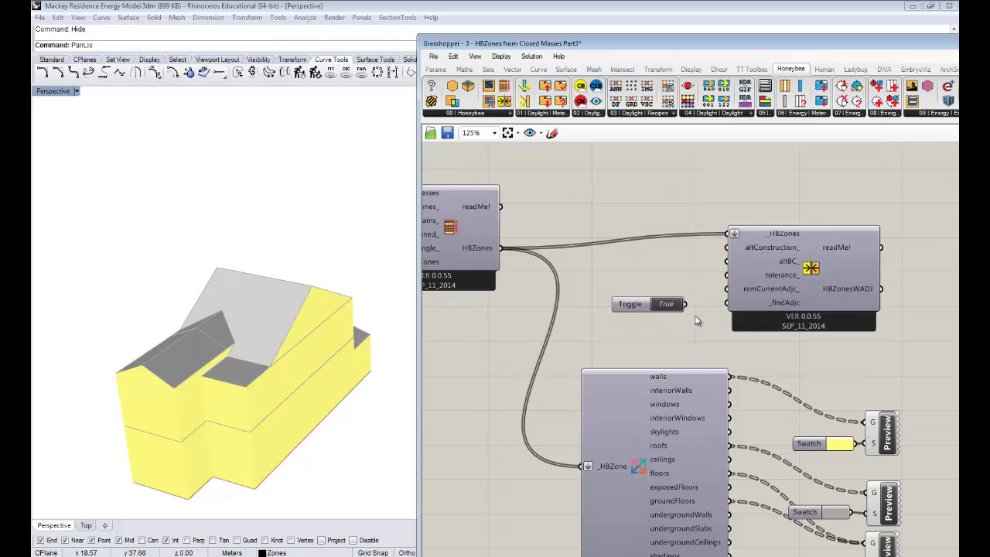
{"action": "left_click_drag", "start_coordinate": [685, 304], "coordinate": [727, 302]}
- Add a Panel and connect it to the HBZonesWADJ output of the Solve Adjacencies component
{"action": "mouse_move", "coordinate": [852, 289]}
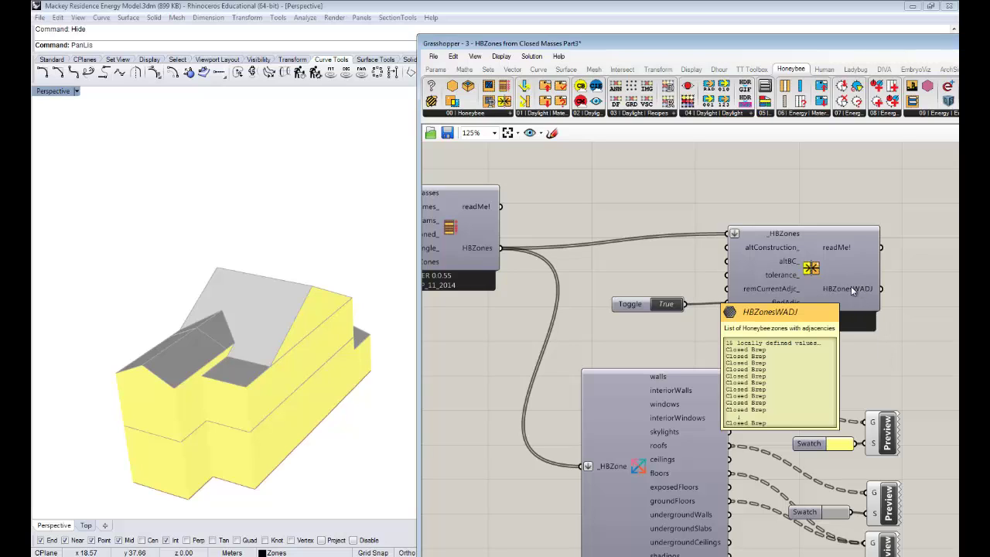
{"action": "right_click_drag", "start_coordinate": [851, 288], "coordinate": [756, 287]}
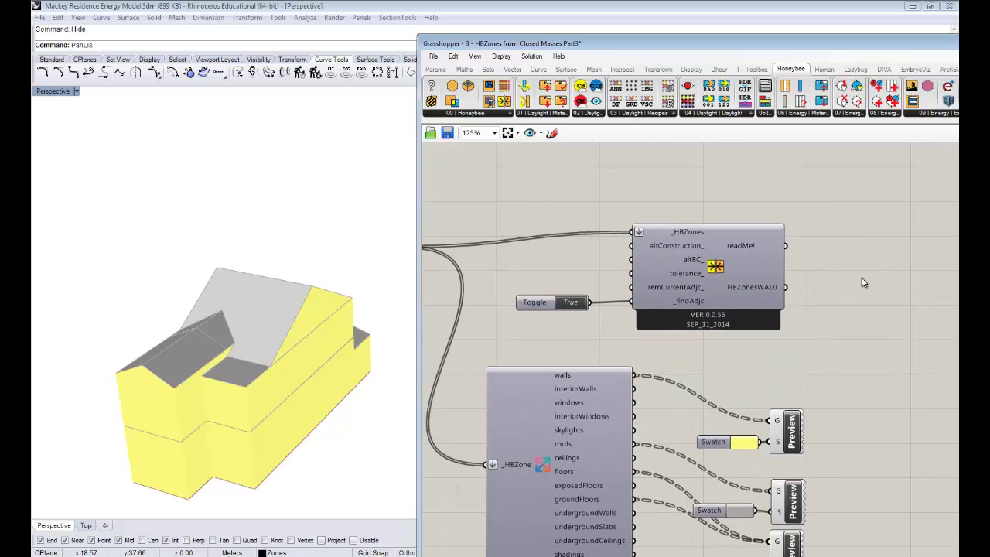
{"action": "double_click", "coordinate": [862, 277]}
{"action": "type", "text": "pan"}
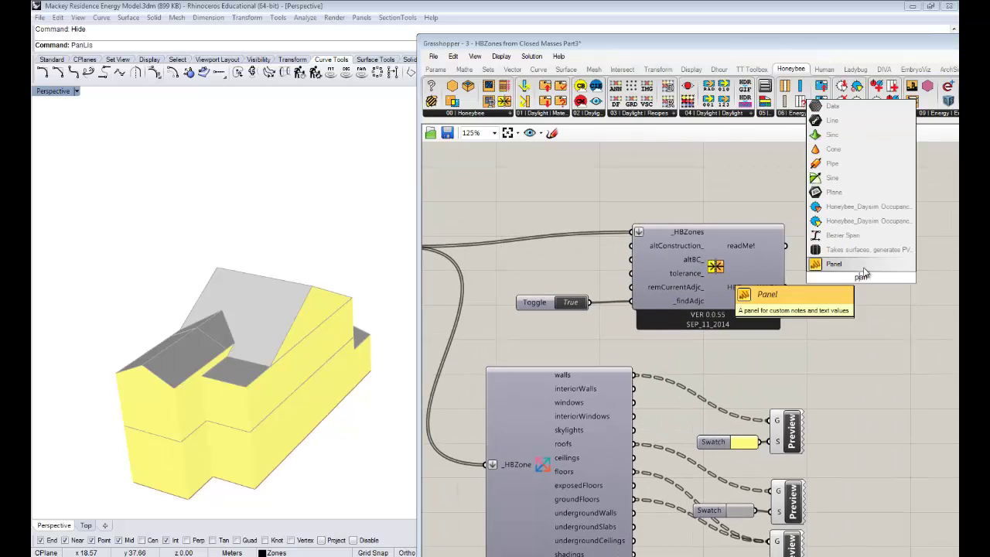
{"action": "left_click", "coordinate": [857, 266]}
{"action": "left_click_drag", "start_coordinate": [786, 287], "coordinate": [805, 277]}
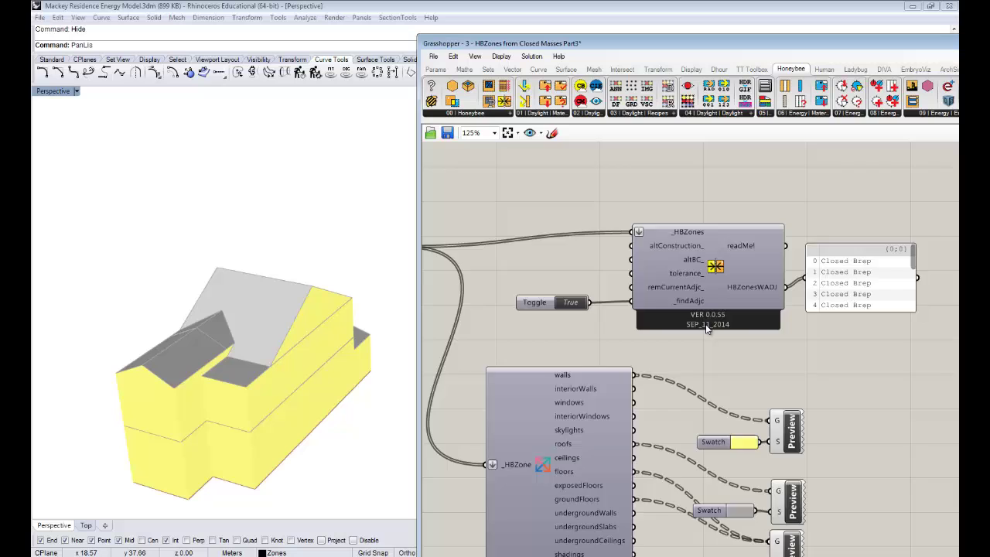
- Lengthen the HBZonesWADJ panel and place it farther from the Solve Adjacencies component
{"action": "scroll", "coordinate": [805, 278], "scroll_direction": "down", "scroll_amount": 3}
{"action": "left_click", "coordinate": [570, 273]}
{"action": "right_click_drag", "start_coordinate": [929, 307], "coordinate": [811, 307]}
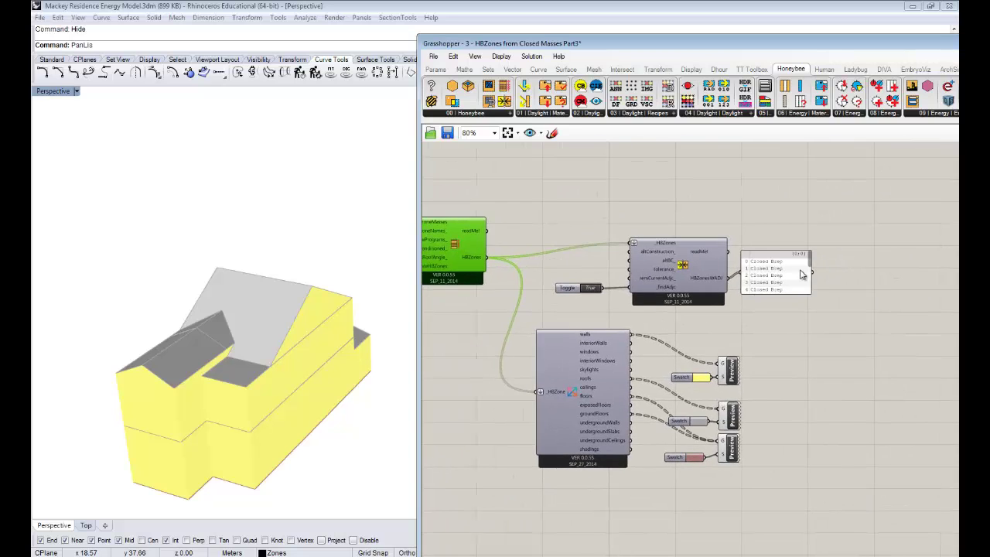
{"action": "scroll", "coordinate": [811, 306], "scroll_direction": "up", "scroll_amount": 3}
{"action": "left_click_drag", "start_coordinate": [799, 303], "coordinate": [799, 404]}
{"action": "left_click_drag", "start_coordinate": [702, 281], "coordinate": [758, 276]}
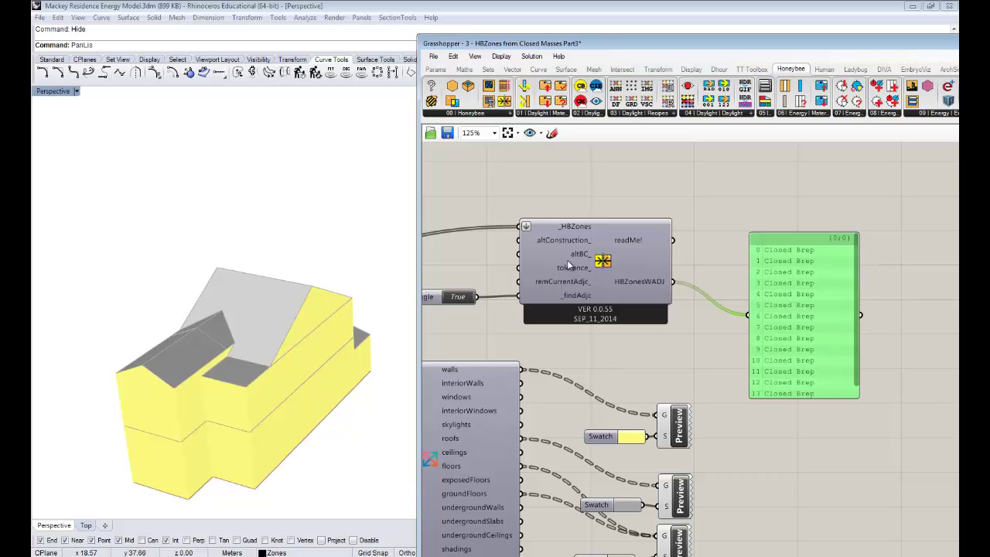
- Move the surface-type component with its three previews and swatches beneath and beyond the Solve Adjacencies component
{"action": "right_click_drag", "start_coordinate": [704, 266], "coordinate": [787, 239]}
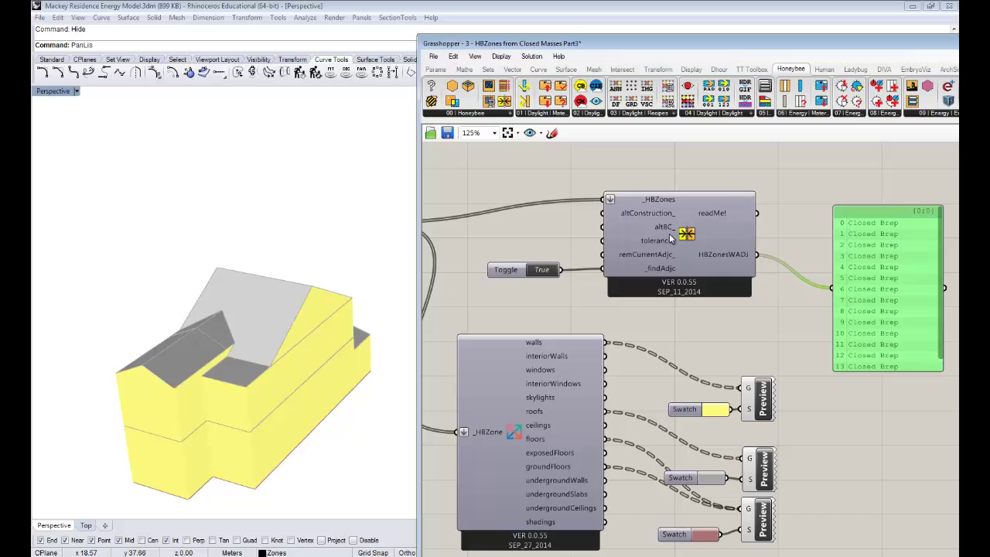
{"action": "right_click_drag", "start_coordinate": [763, 332], "coordinate": [771, 290]}
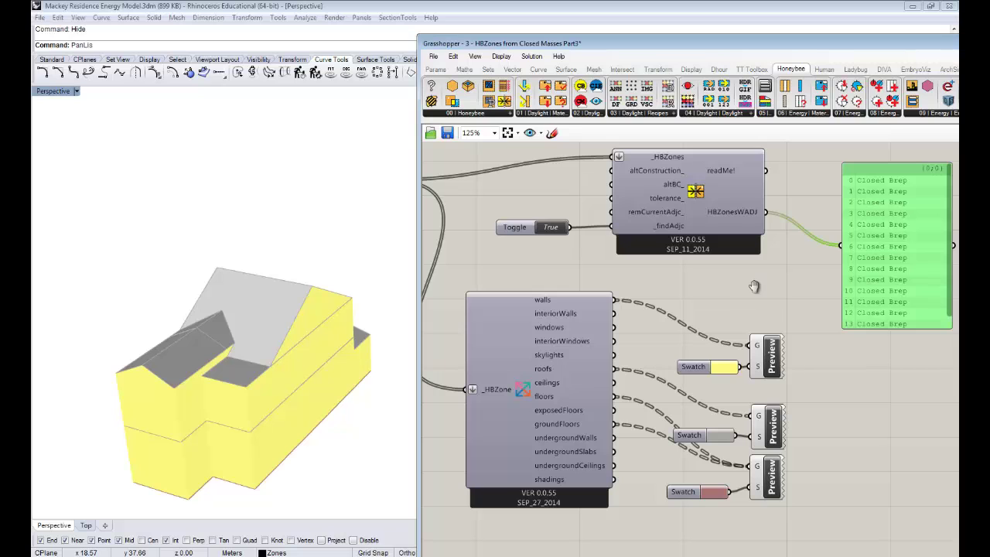
{"action": "scroll", "coordinate": [747, 280], "scroll_direction": "down", "scroll_amount": 2}
{"action": "left_click_drag", "start_coordinate": [810, 481], "coordinate": [480, 276]}
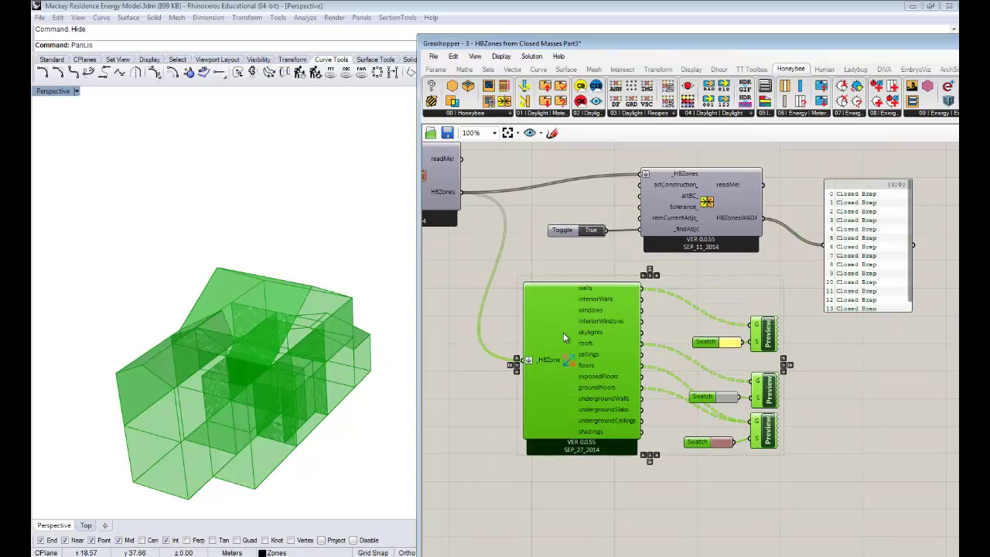
{"action": "left_click_drag", "start_coordinate": [564, 336], "coordinate": [752, 392]}
{"action": "right_click_drag", "start_coordinate": [722, 365], "coordinate": [633, 328]}
{"action": "left_click", "coordinate": [682, 225]}
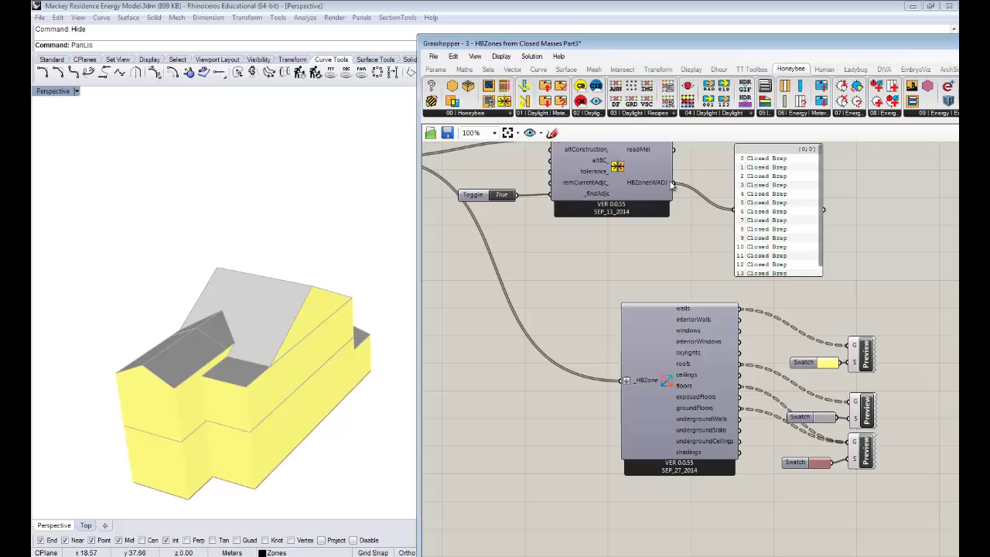
- Connect the HBZonesWADJ output of Solve Adjacencies to the _HBZone input of the surface-type component, replacing its existing connection
{"action": "left_click_drag", "start_coordinate": [672, 183], "coordinate": [585, 302]}
{"action": "scroll", "coordinate": [325, 310], "scroll_direction": "up", "scroll_amount": 5}
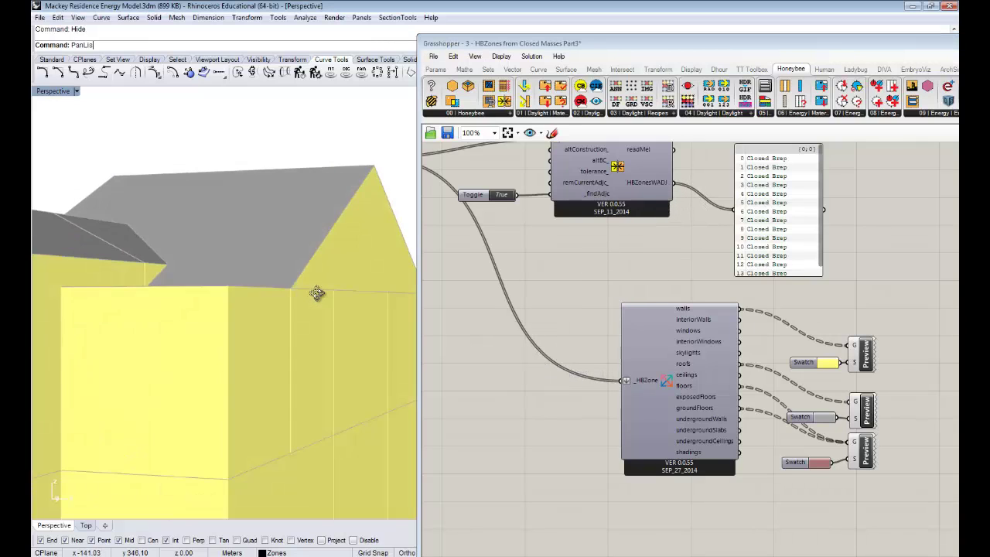
{"action": "right_click_drag", "start_coordinate": [317, 293], "coordinate": [298, 284]}
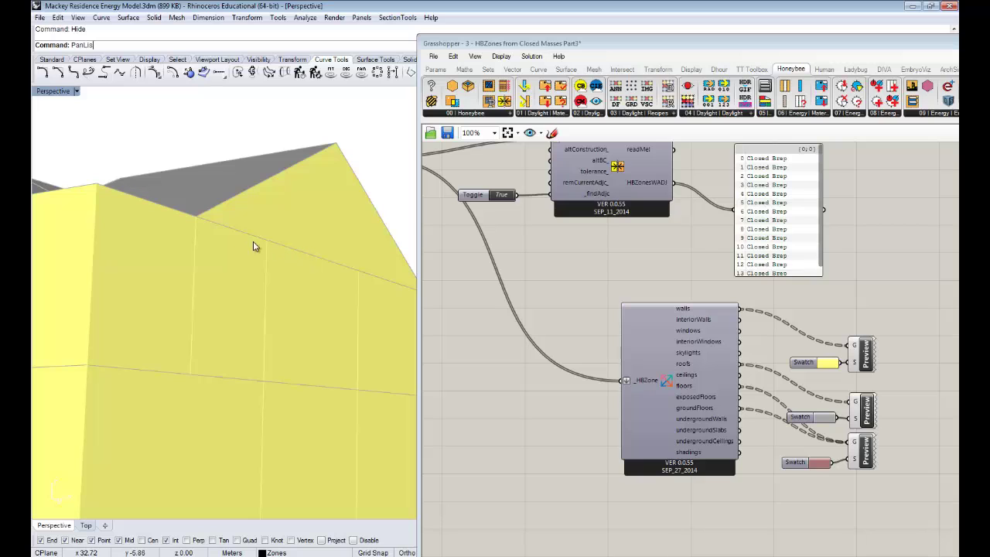
{"action": "right_click_drag", "start_coordinate": [266, 250], "coordinate": [283, 371]}
{"action": "right_click_drag", "start_coordinate": [573, 343], "coordinate": [748, 256]}
{"action": "left_click_drag", "start_coordinate": [747, 222], "coordinate": [689, 418]}
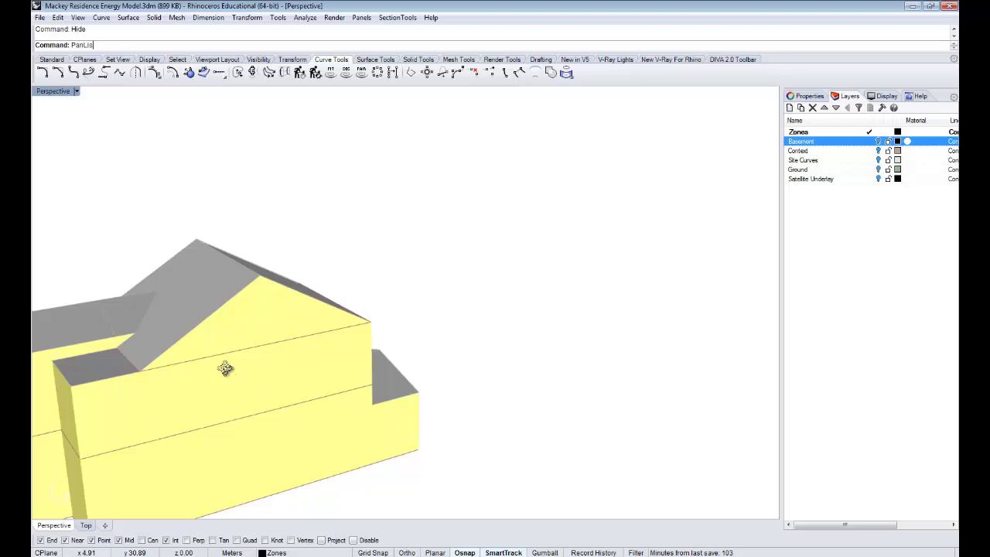
- Examine the house's colored surface preview from several sides and check the data in the surface-type component's floors output
{"action": "right_click_drag", "start_coordinate": [223, 360], "coordinate": [241, 265]}
{"action": "scroll", "coordinate": [281, 237], "scroll_direction": "up", "scroll_amount": 4}
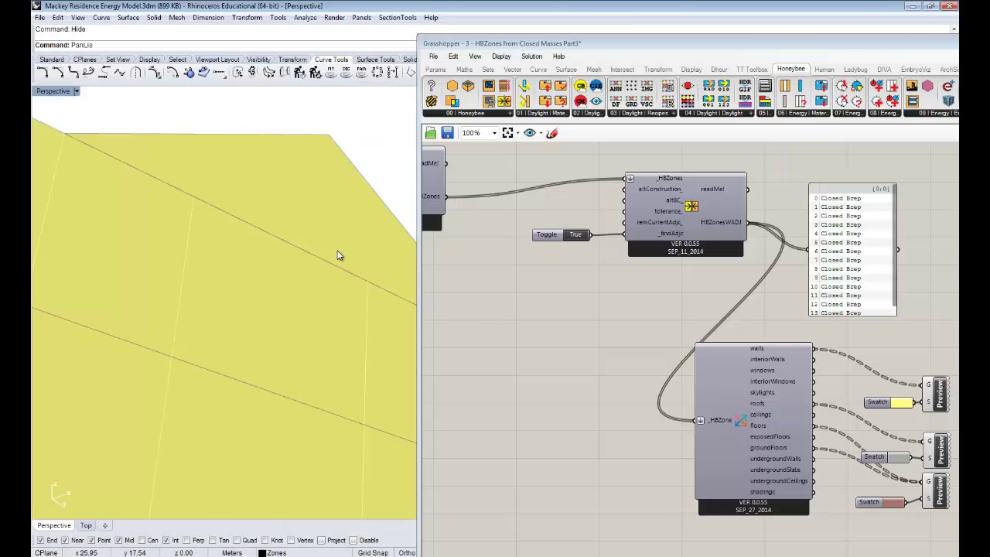
{"action": "right_click_drag", "start_coordinate": [338, 310], "coordinate": [406, 325]}
{"action": "right_click_drag", "start_coordinate": [696, 334], "coordinate": [619, 266]}
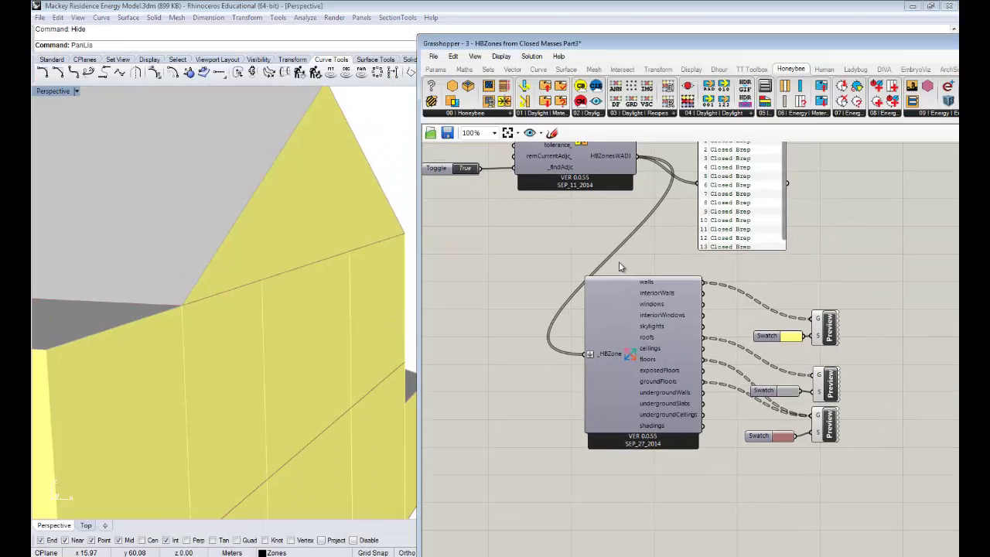
{"action": "mouse_move", "coordinate": [662, 362]}
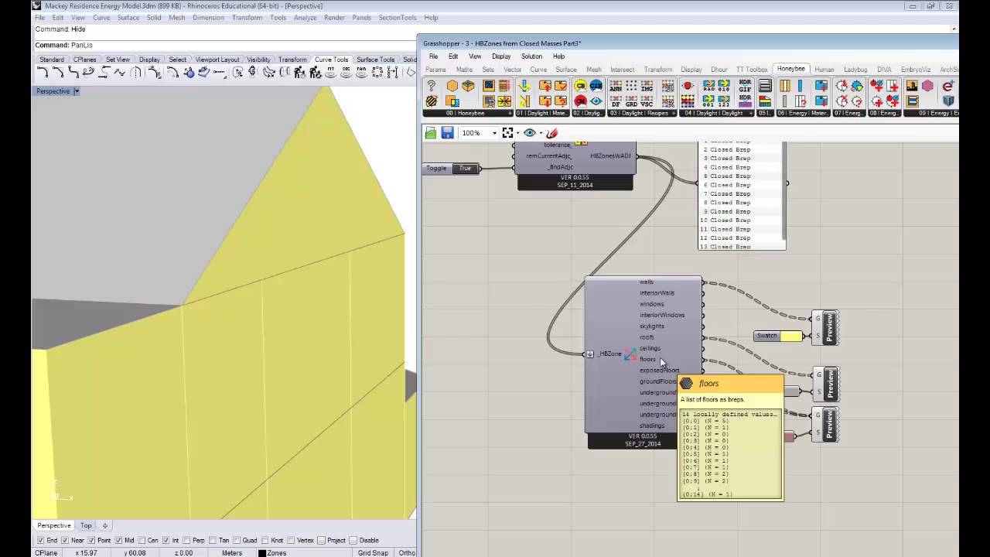
{"action": "right_click_drag", "start_coordinate": [283, 348], "coordinate": [198, 243]}
{"action": "scroll", "coordinate": [250, 345], "scroll_direction": "down", "scroll_amount": 7}
{"action": "right_click_drag", "start_coordinate": [680, 234], "coordinate": [627, 321]}
{"action": "scroll", "coordinate": [627, 319], "scroll_direction": "down", "scroll_amount": 2}
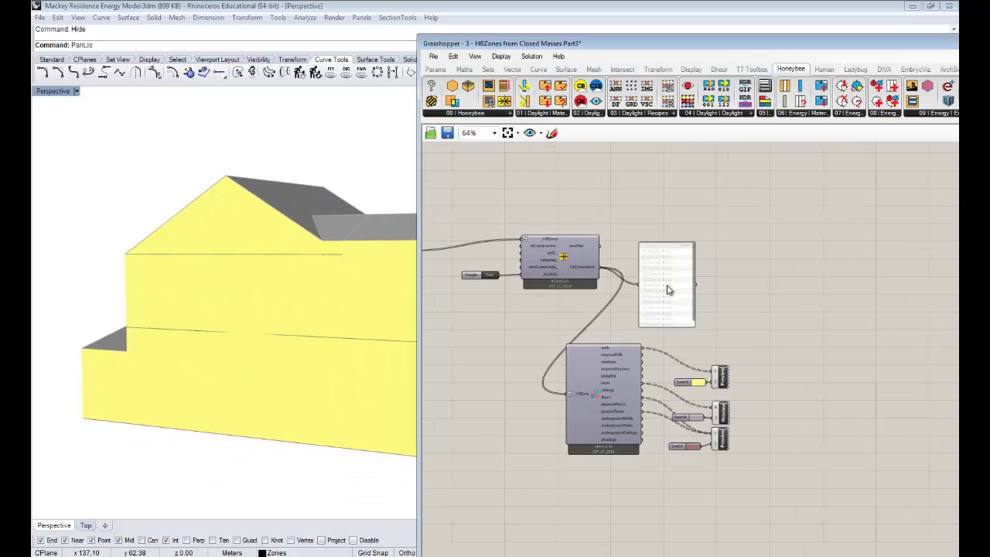
- Shift the HBZonesWADJ panel a little farther away from Solve Adjacencies to free space between them
{"action": "left_click_drag", "start_coordinate": [649, 250], "coordinate": [679, 253]}
{"action": "scroll", "coordinate": [679, 252], "scroll_direction": "up", "scroll_amount": 2}
{"action": "left_click", "coordinate": [663, 255]}
{"action": "scroll", "coordinate": [687, 194], "scroll_direction": "up", "scroll_amount": 2}
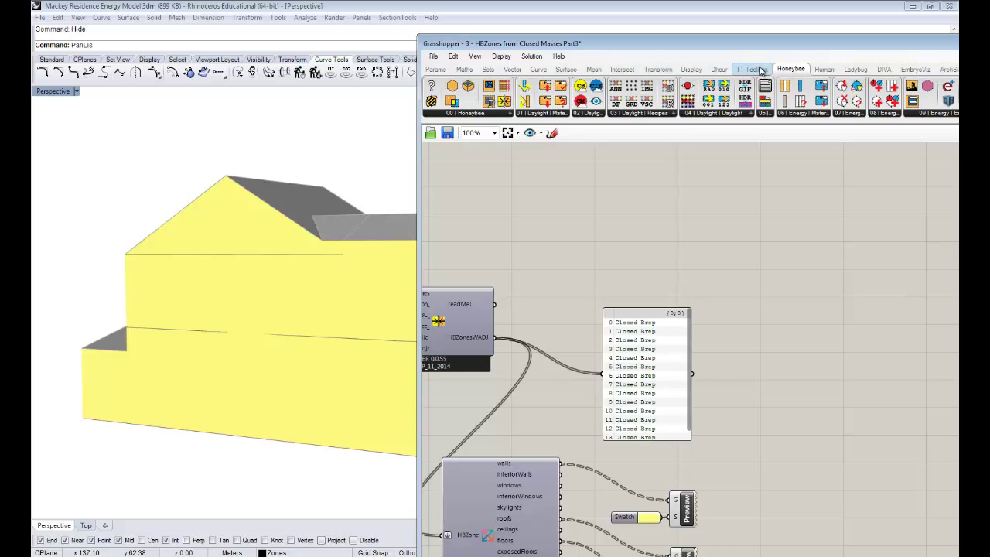
- Add a Human item selector above the HBZonesWADJ panel and feed it from the HBZonesWADJ output
{"action": "left_click", "coordinate": [825, 69]}
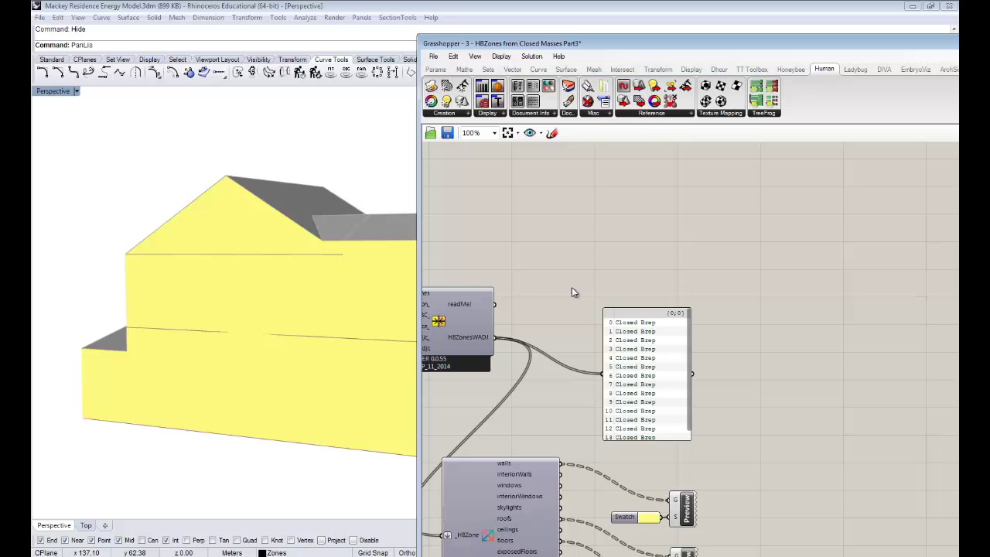
{"action": "left_click_drag", "start_coordinate": [604, 102], "coordinate": [605, 243]}
{"action": "left_click_drag", "start_coordinate": [497, 339], "coordinate": [595, 227]}
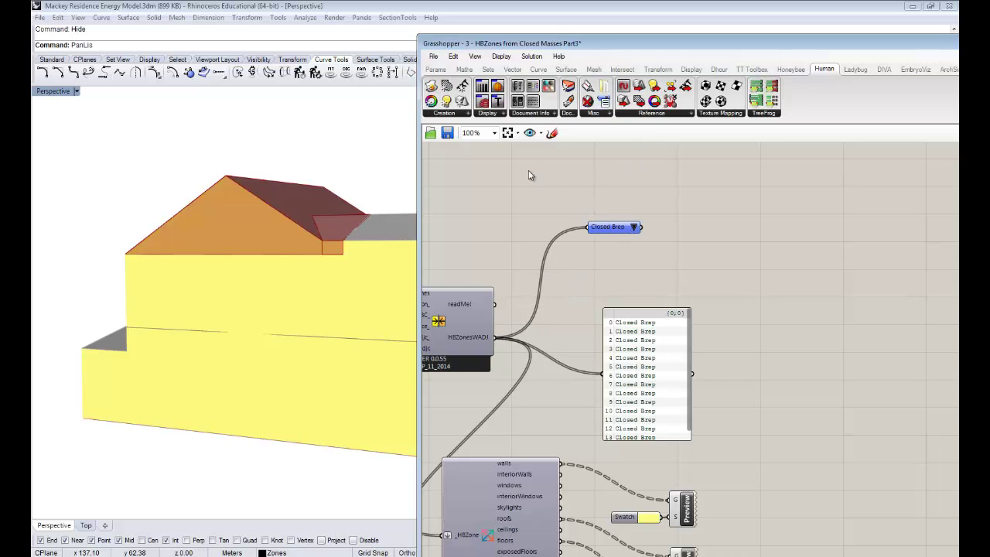
{"action": "right_click_drag", "start_coordinate": [332, 283], "coordinate": [460, 269]}
{"action": "left_click_drag", "start_coordinate": [610, 235], "coordinate": [594, 243]}
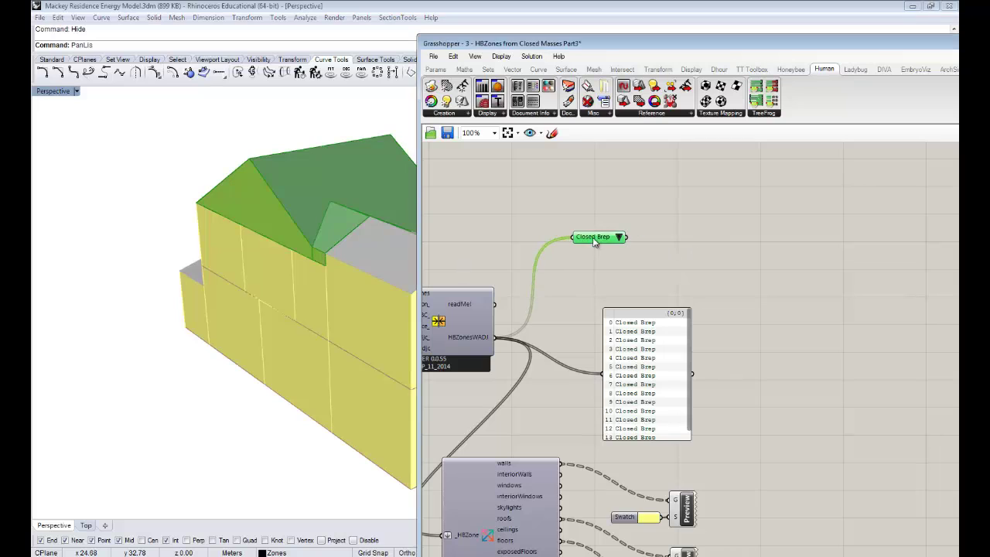
{"action": "left_click", "coordinate": [704, 232]}
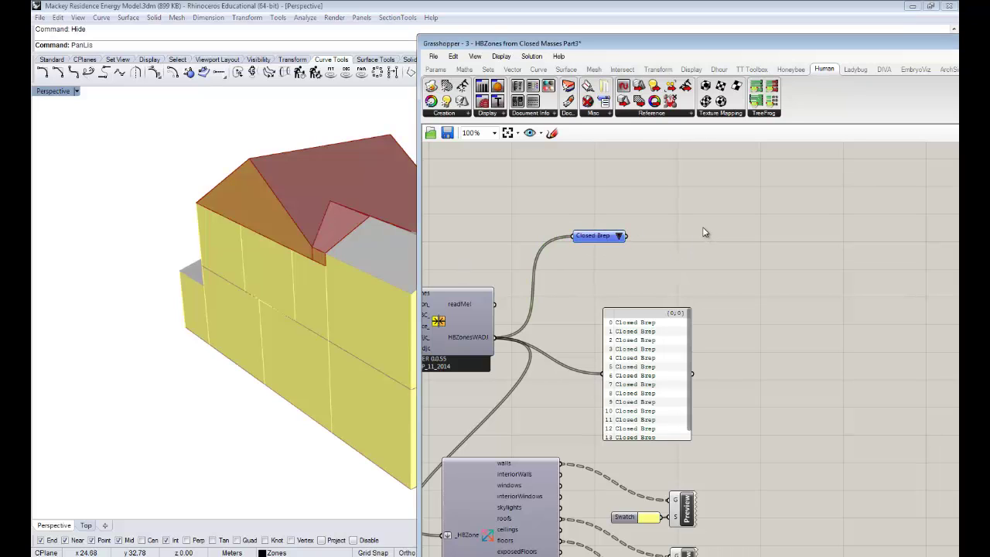
- Add a Honeybee Label Zone Surfaces component and connect the item selector's output to its _HBZones input
{"action": "left_click", "coordinate": [791, 70]}
{"action": "mouse_move", "coordinate": [509, 114]}
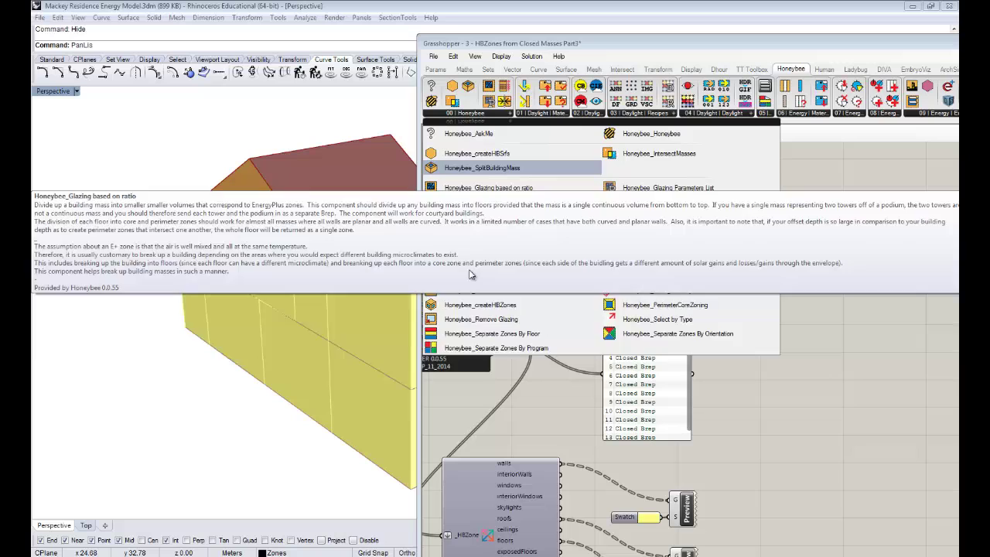
{"action": "left_click_drag", "start_coordinate": [792, 252], "coordinate": [792, 251]}
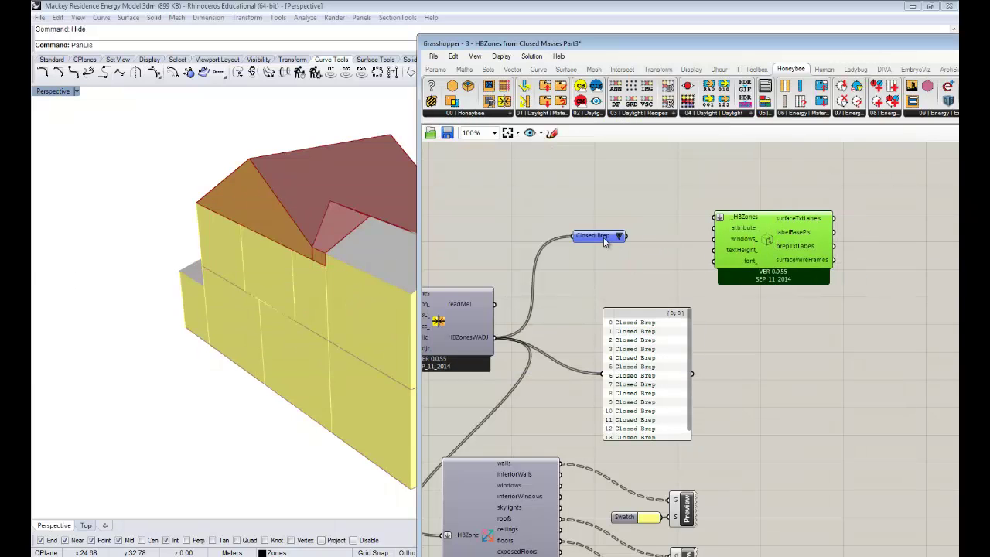
{"action": "left_click_drag", "start_coordinate": [626, 236], "coordinate": [714, 225]}
{"action": "left_click", "coordinate": [589, 234]}
- Hide the three colored Preview components and inspect the surface name labels on the selected zone
{"action": "right_click_drag", "start_coordinate": [723, 545], "coordinate": [731, 434]}
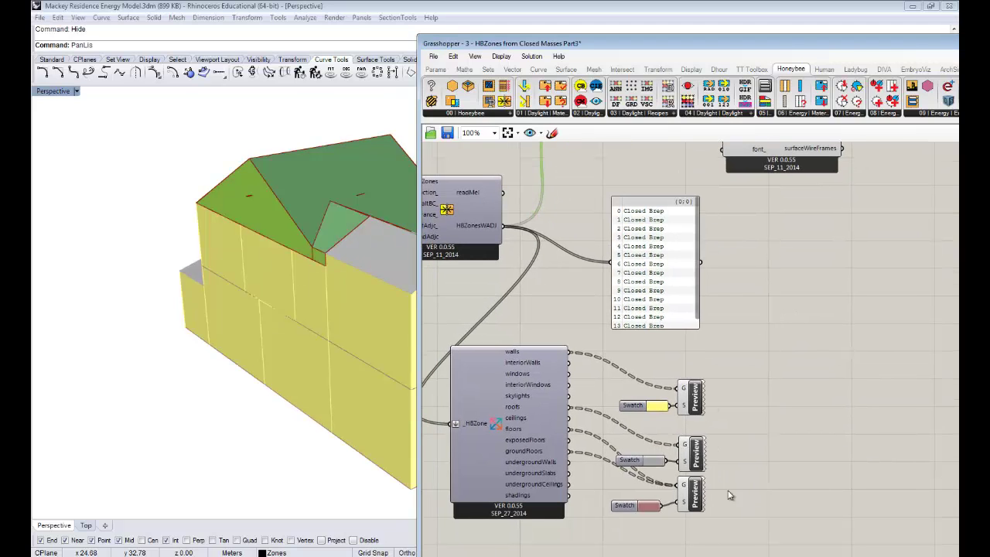
{"action": "left_click_drag", "start_coordinate": [736, 515], "coordinate": [674, 397]}
{"action": "right_click", "coordinate": [759, 343]}
{"action": "left_click", "coordinate": [775, 354]}
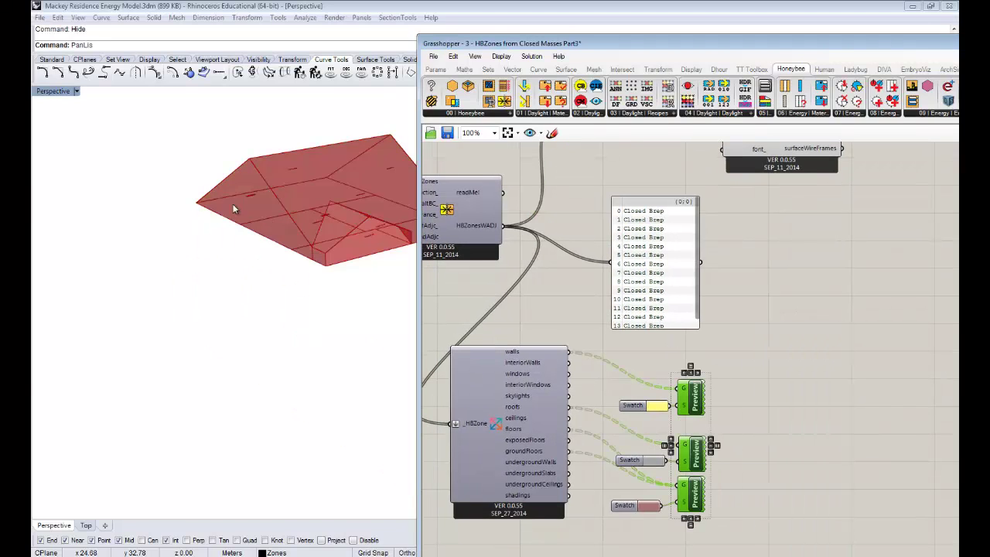
{"action": "scroll", "coordinate": [311, 199], "scroll_direction": "up", "scroll_amount": 10}
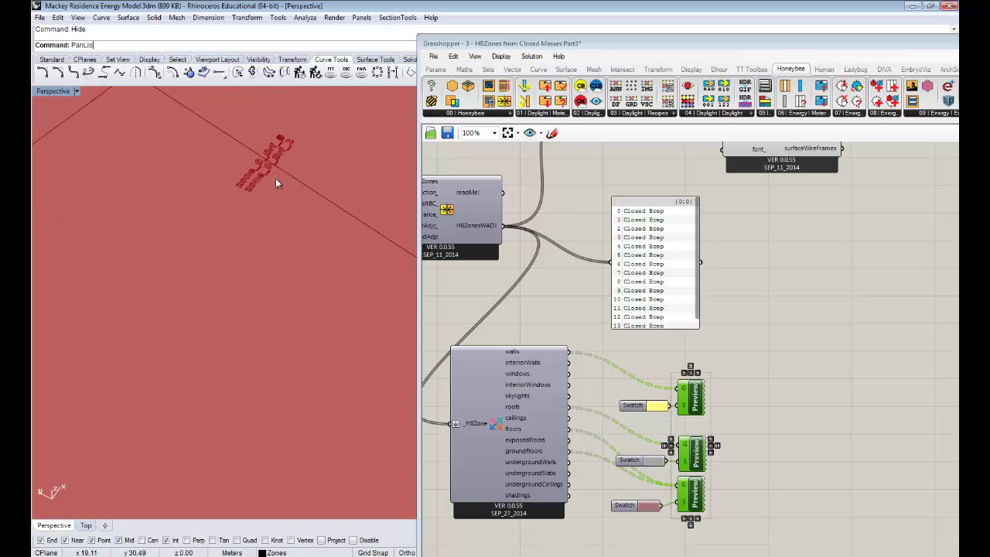
{"action": "scroll", "coordinate": [275, 178], "scroll_direction": "up", "scroll_amount": 4}
- Add a Honeybee Surface Attribute List set to Sun Exposure and connect it to the label component's attribute_ input
{"action": "right_click_drag", "start_coordinate": [681, 240], "coordinate": [673, 357]}
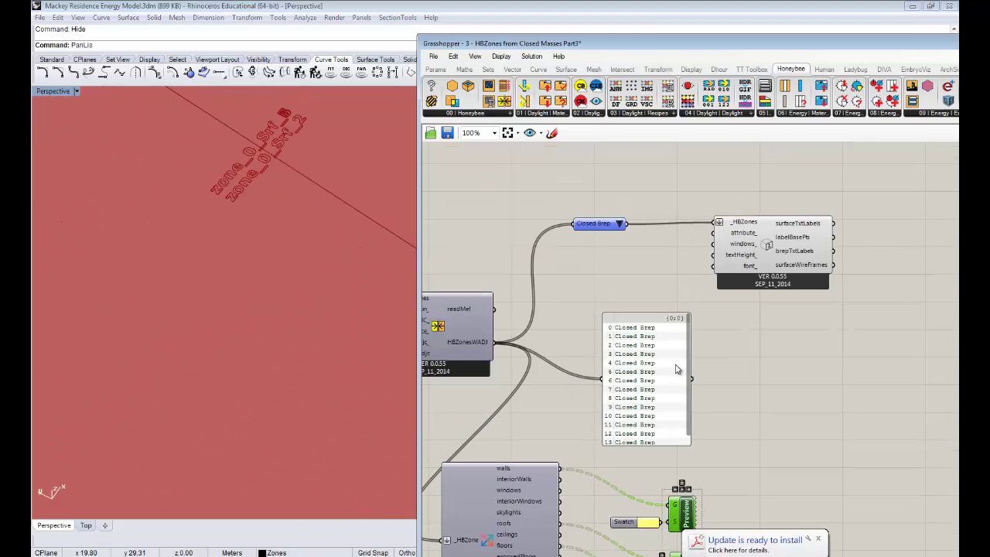
{"action": "left_click", "coordinate": [501, 114]}
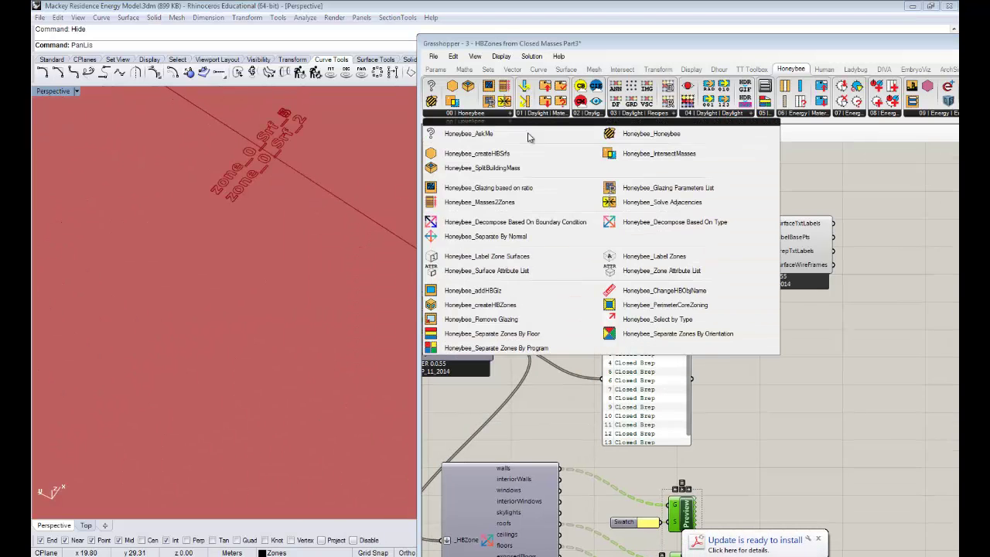
{"action": "left_click", "coordinate": [540, 271]}
{"action": "left_click", "coordinate": [618, 268]}
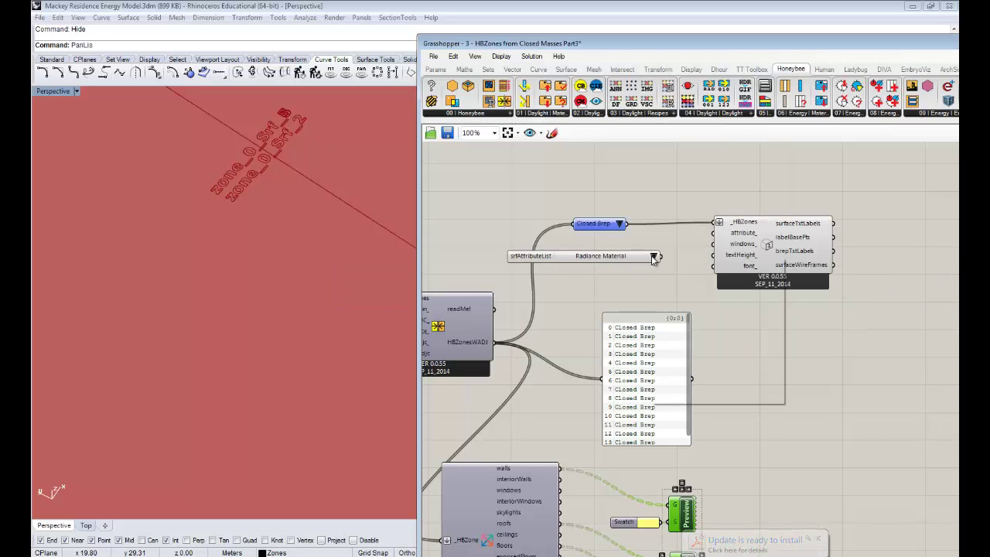
{"action": "left_click", "coordinate": [653, 257]}
{"action": "left_click", "coordinate": [680, 320]}
{"action": "left_click_drag", "start_coordinate": [662, 256], "coordinate": [713, 233]}
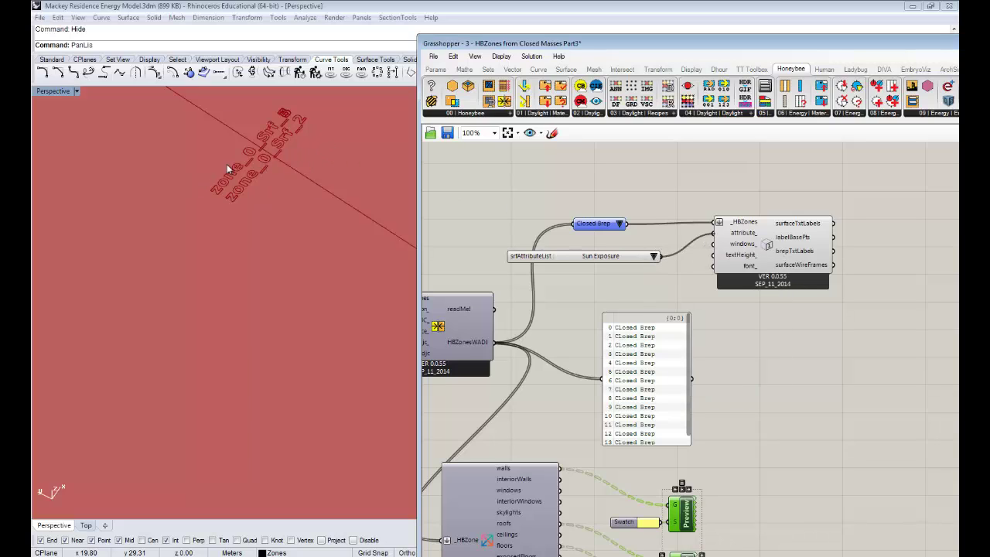
{"action": "left_click", "coordinate": [655, 258]}
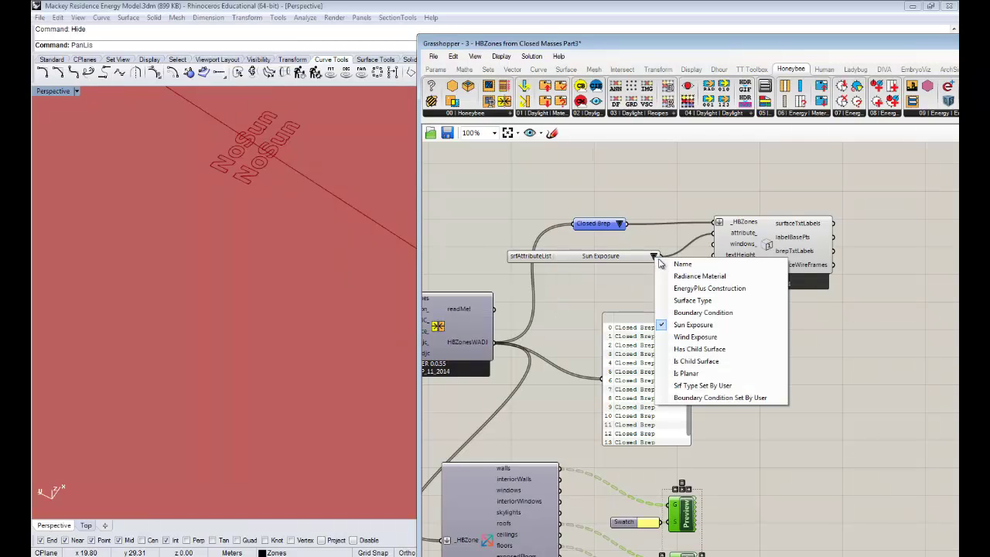
{"action": "left_click", "coordinate": [694, 325]}
- Choose a different zone in the item selector and examine the Sun Exposure labels on its surfaces
{"action": "left_click", "coordinate": [249, 251]}
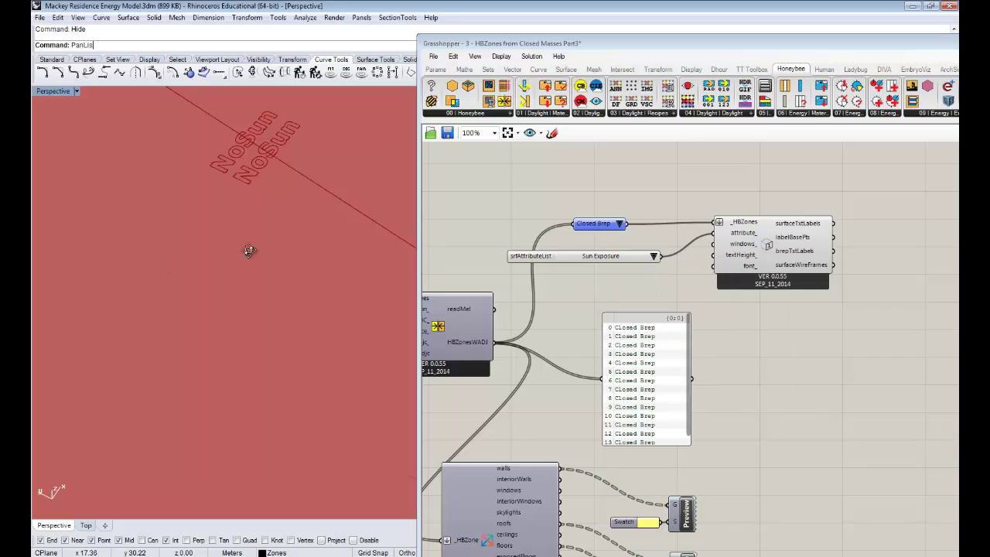
{"action": "scroll", "coordinate": [249, 251], "scroll_direction": "down", "scroll_amount": 10}
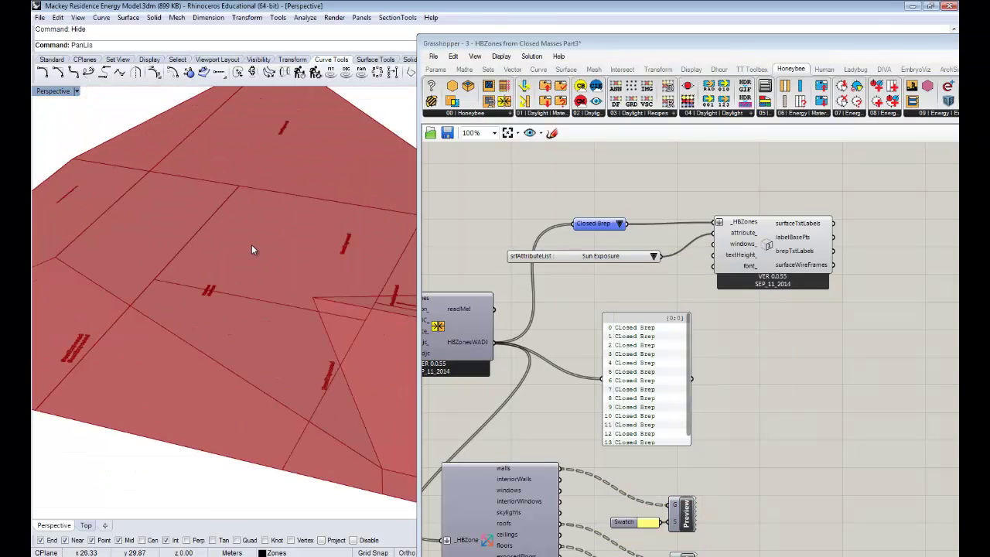
{"action": "scroll", "coordinate": [251, 250], "scroll_direction": "down", "scroll_amount": 3}
{"action": "left_click", "coordinate": [620, 224]}
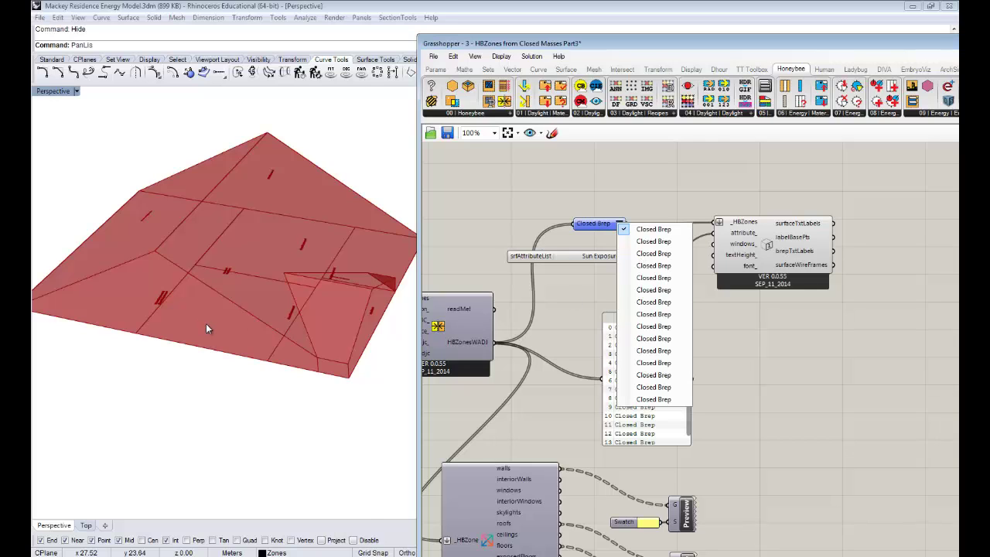
{"action": "right_click_drag", "start_coordinate": [197, 353], "coordinate": [224, 391]}
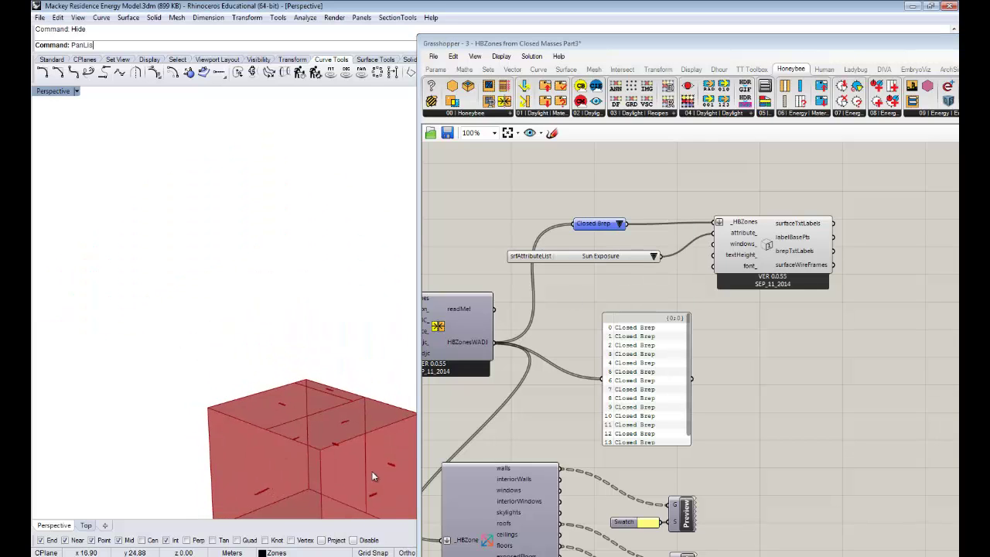
{"action": "right_click_drag", "start_coordinate": [373, 476], "coordinate": [208, 300], "text": "shift"}
{"action": "scroll", "coordinate": [207, 300], "scroll_direction": "up", "scroll_amount": 12}
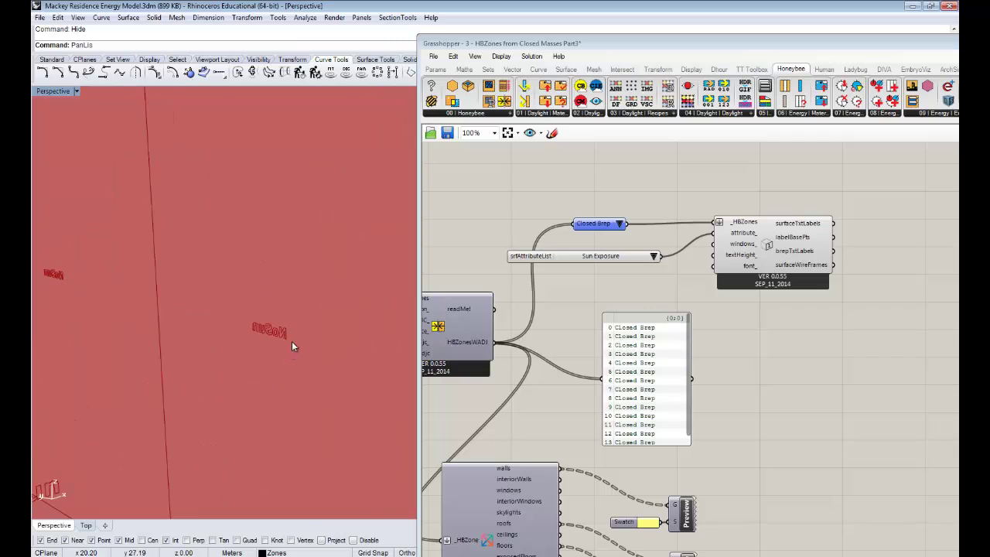
{"action": "scroll", "coordinate": [293, 345], "scroll_direction": "down", "scroll_amount": 8}
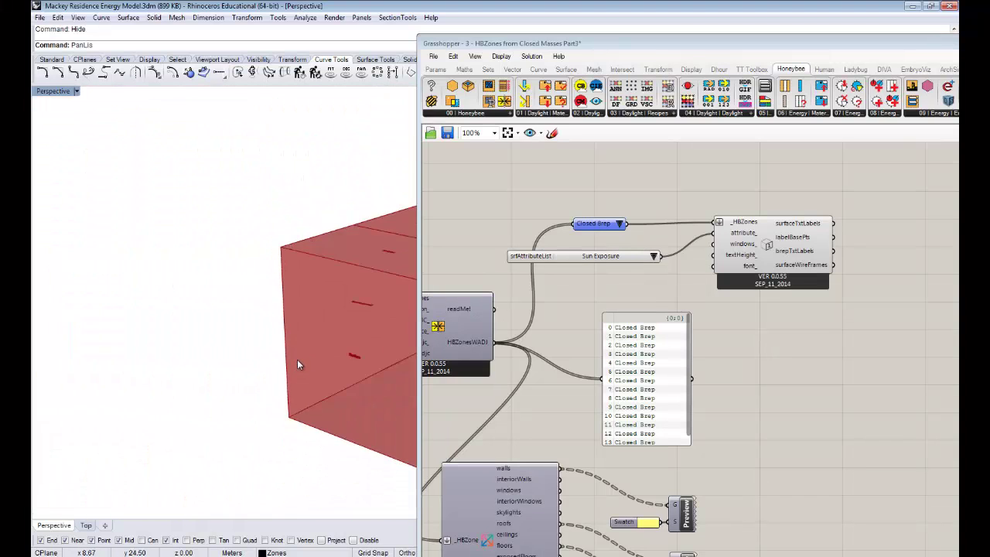
{"action": "right_click_drag", "start_coordinate": [297, 359], "coordinate": [337, 372]}
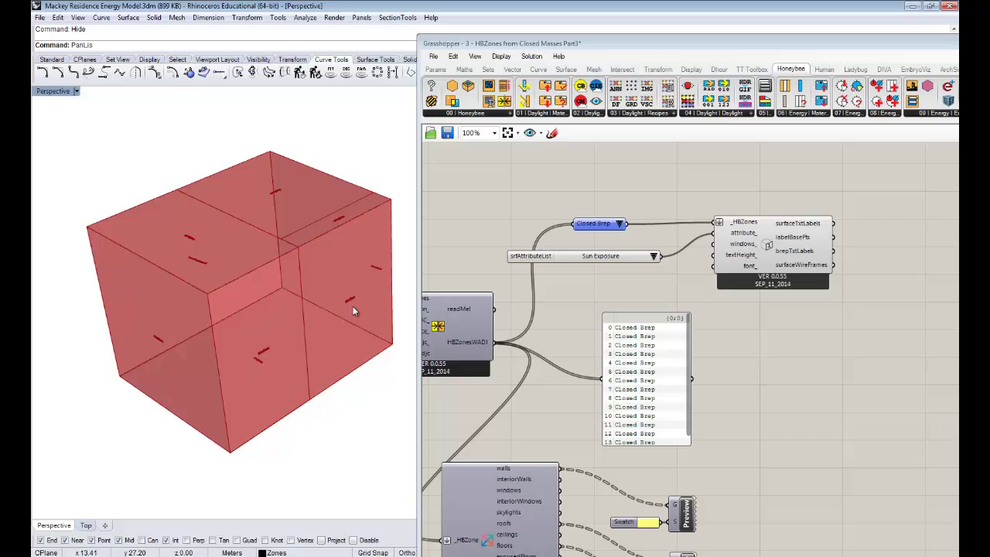
- Move the Solve Adjacencies component together with its True toggle closer to the Masses2Zones component
{"action": "right_click_drag", "start_coordinate": [487, 424], "coordinate": [694, 340]}
{"action": "right_click_drag", "start_coordinate": [633, 363], "coordinate": [741, 359]}
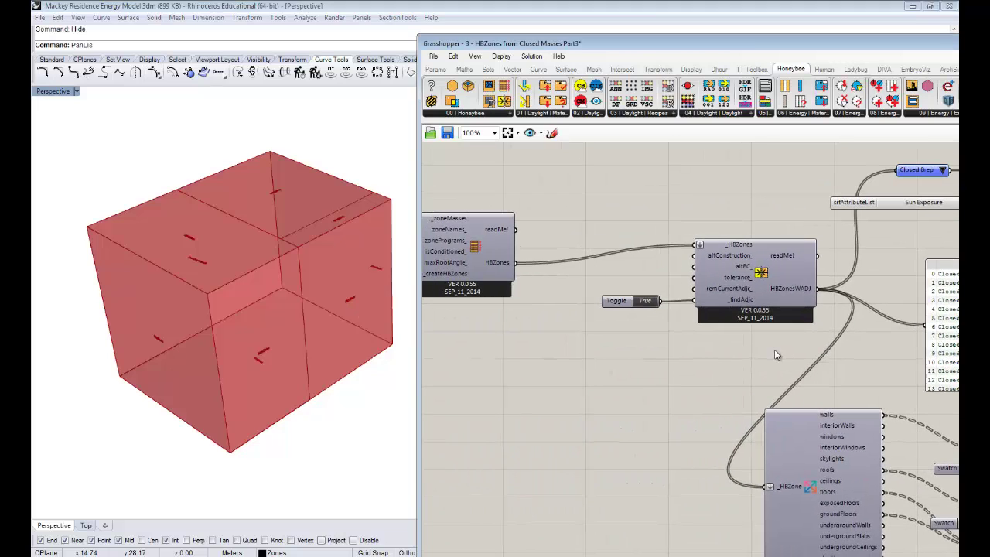
{"action": "left_click_drag", "start_coordinate": [777, 351], "coordinate": [621, 253]}
{"action": "left_click_drag", "start_coordinate": [772, 278], "coordinate": [680, 302]}
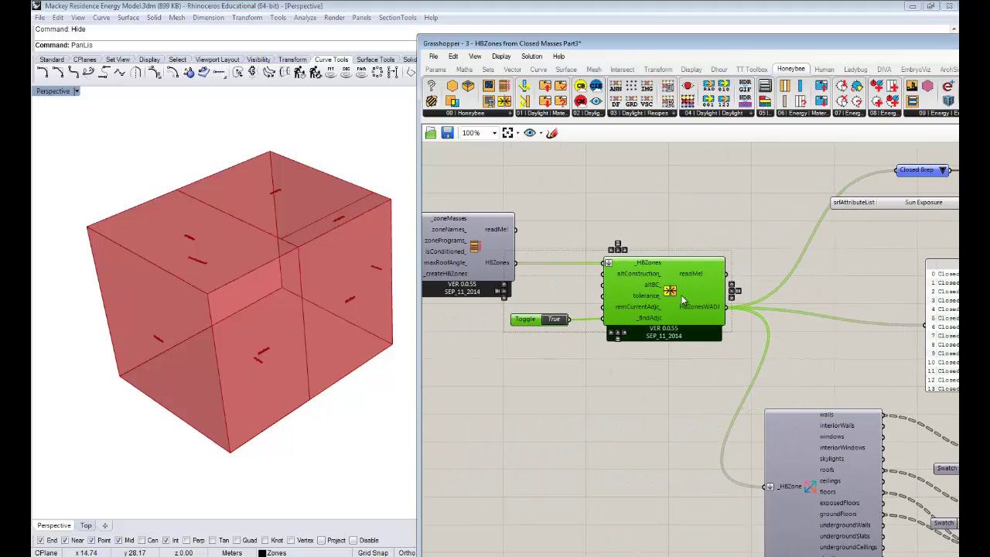
{"action": "left_click", "coordinate": [681, 198]}
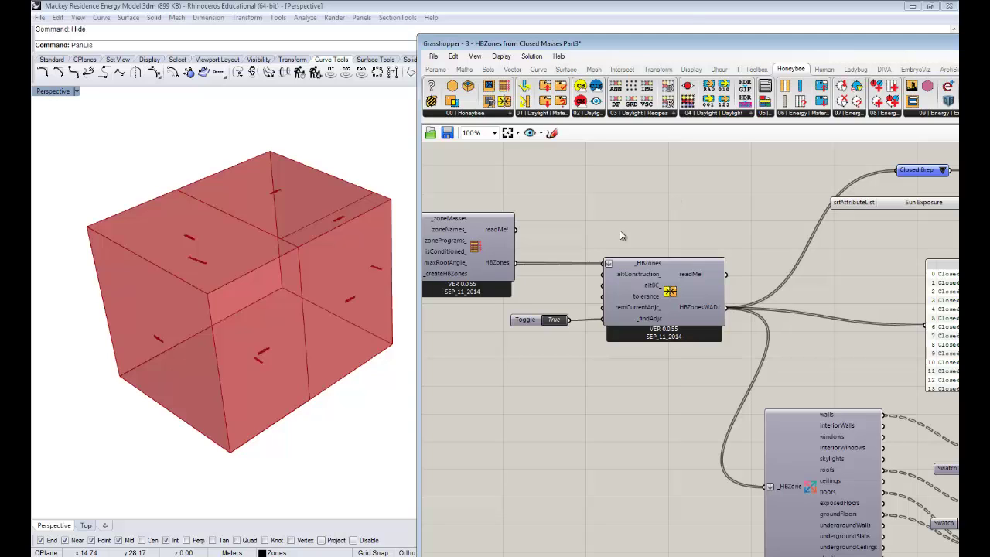
- Delete the zone item selector, the Sun Exposure attribute list and the surface label component connected to the adjacency-solved zones
{"action": "right_click_drag", "start_coordinate": [711, 371], "coordinate": [630, 394]}
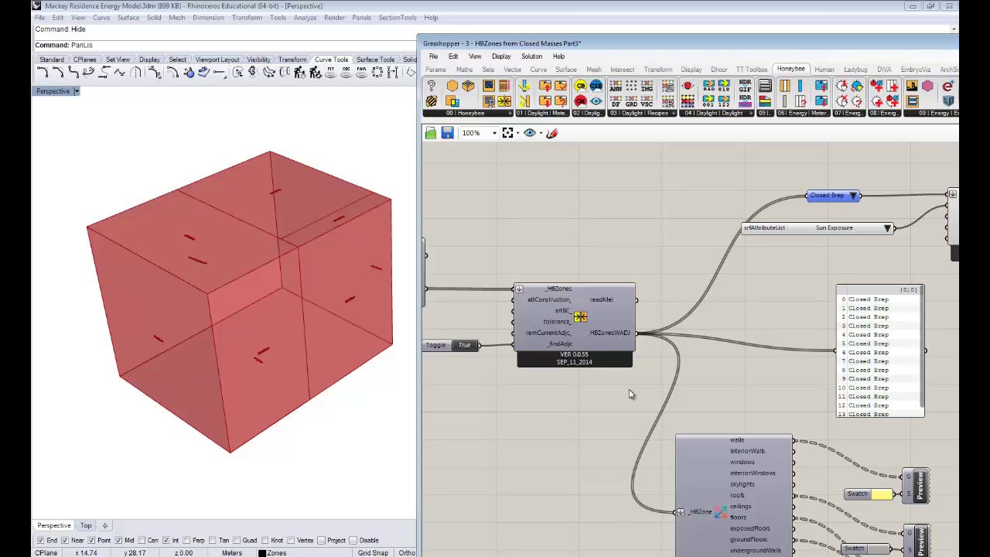
{"action": "right_click_drag", "start_coordinate": [850, 277], "coordinate": [682, 279]}
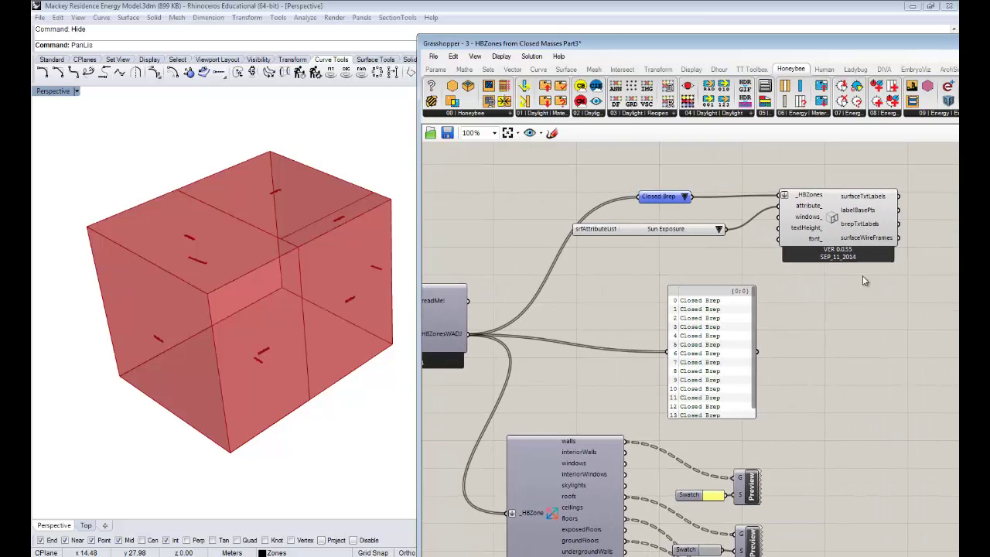
{"action": "left_click_drag", "start_coordinate": [920, 266], "coordinate": [517, 141]}
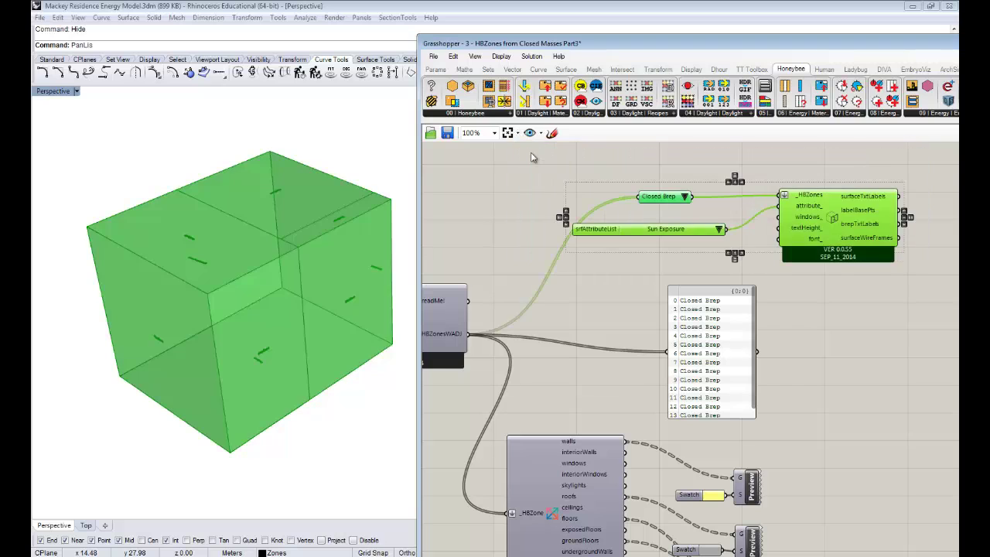
{"action": "key", "text": "Delete"}
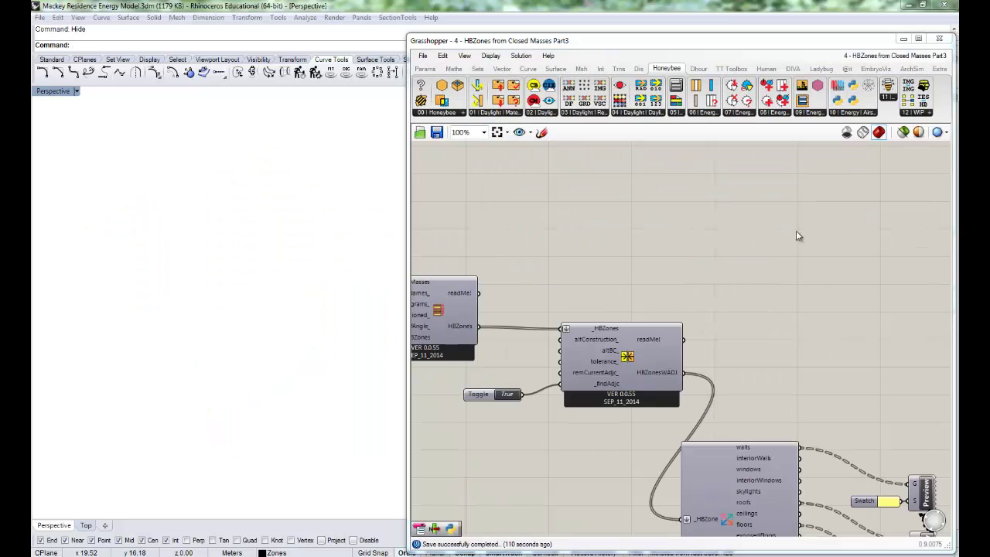
- Examine the Solve Adjacencies inputs and move the component together with its True toggle slightly away from Masses2Zones
{"action": "scroll", "coordinate": [766, 232], "scroll_direction": "up", "scroll_amount": 4}
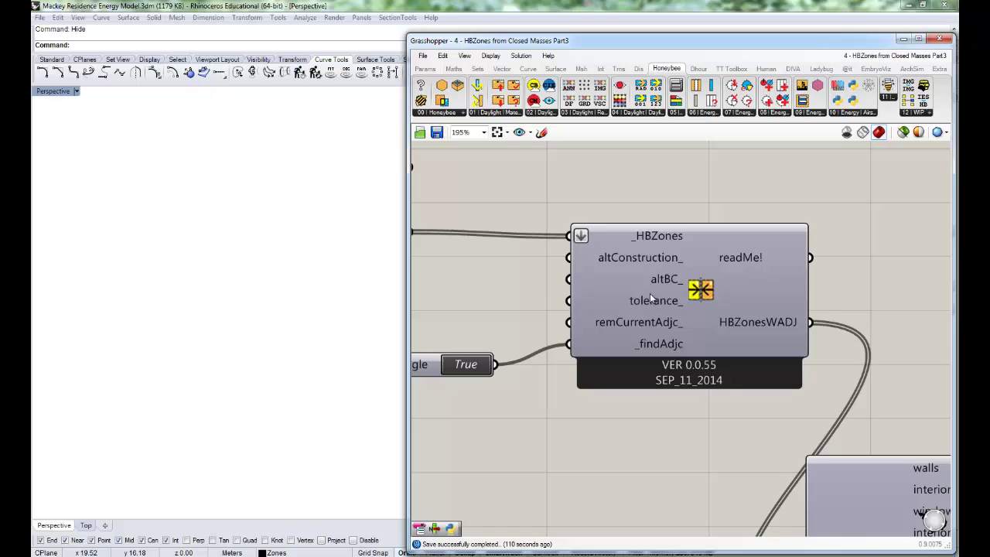
{"action": "right_click_drag", "start_coordinate": [649, 293], "coordinate": [691, 299]}
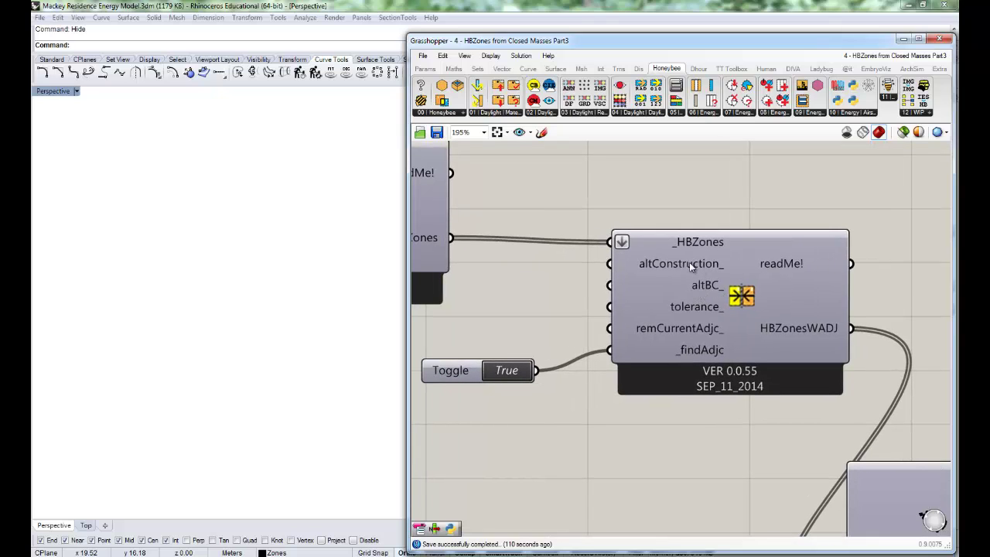
{"action": "mouse_move", "coordinate": [691, 267]}
{"action": "right_click_drag", "start_coordinate": [688, 407], "coordinate": [696, 410]}
{"action": "left_click_drag", "start_coordinate": [754, 431], "coordinate": [507, 343]}
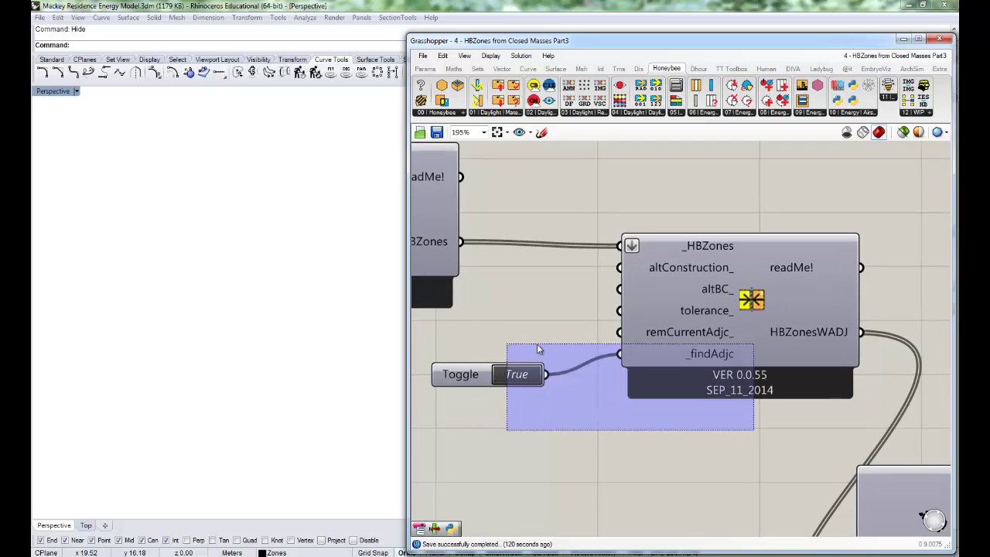
{"action": "left_click_drag", "start_coordinate": [777, 332], "coordinate": [824, 334]}
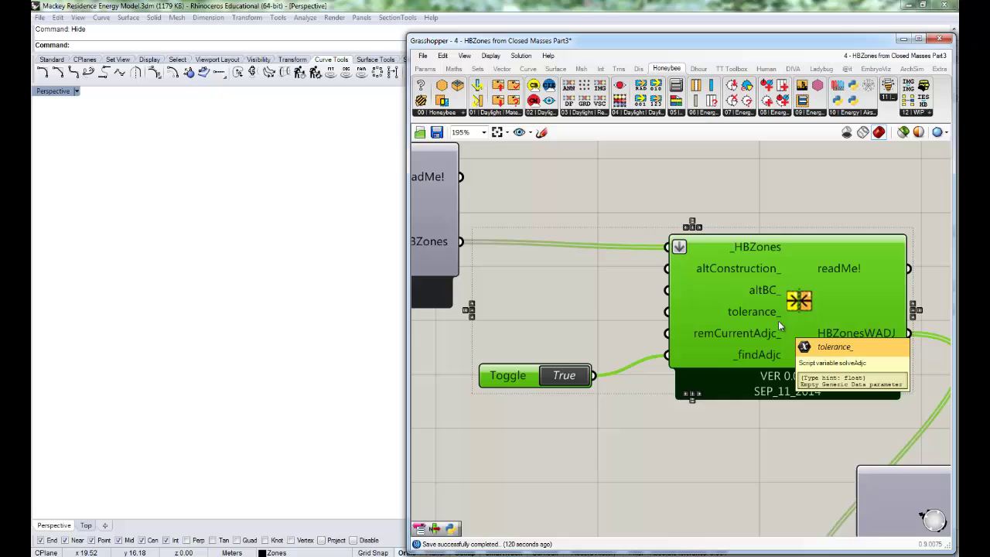
{"action": "left_click", "coordinate": [643, 300]}
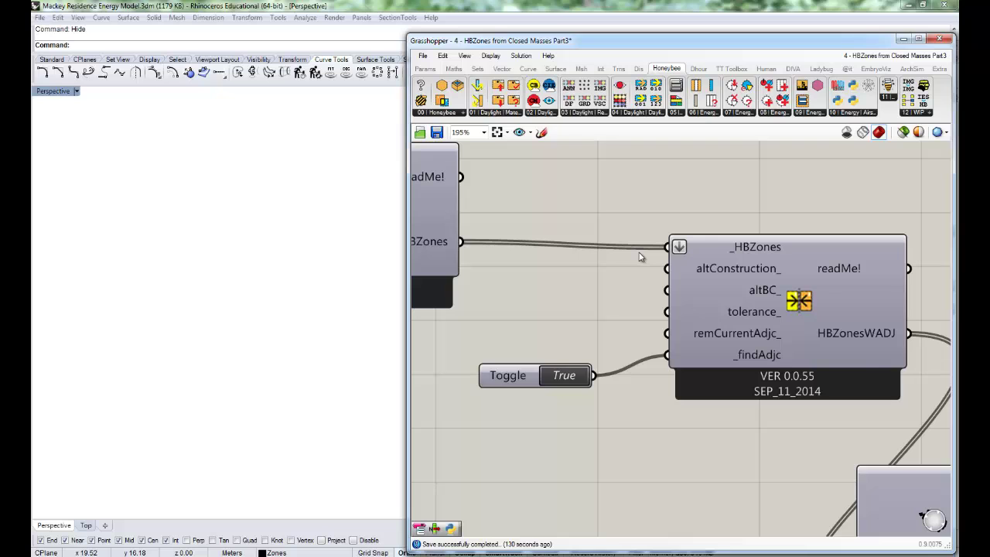
- Move the surface-type decomposition component and its previews beside Solve Adjacencies, and shift the whole group farther from Masses2Zones
{"action": "scroll", "coordinate": [650, 253], "scroll_direction": "down", "scroll_amount": 6}
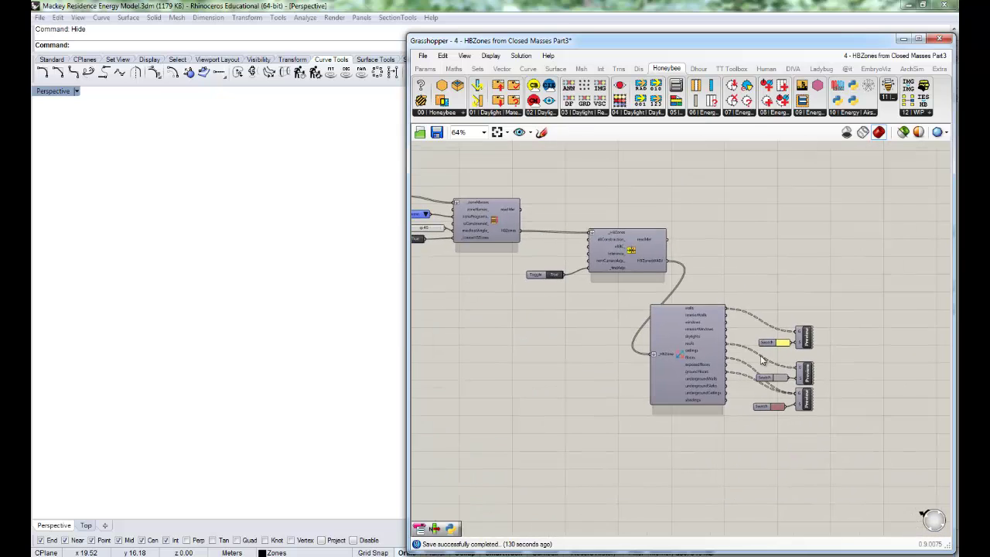
{"action": "left_click_drag", "start_coordinate": [603, 255], "coordinate": [890, 449]}
{"action": "left_click_drag", "start_coordinate": [671, 350], "coordinate": [730, 288]}
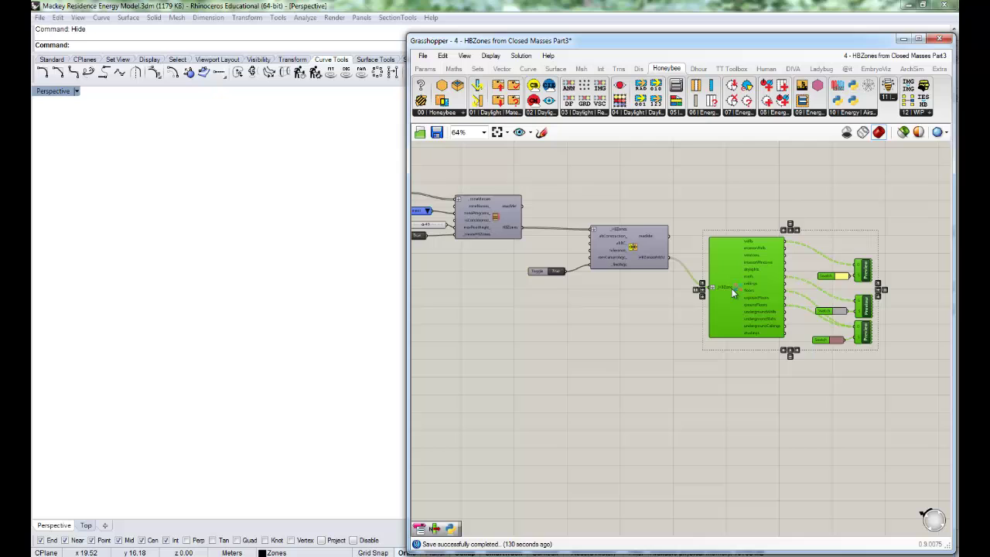
{"action": "left_click", "coordinate": [884, 396]}
{"action": "left_click_drag", "start_coordinate": [884, 396], "coordinate": [529, 240]}
{"action": "left_click_drag", "start_coordinate": [633, 247], "coordinate": [718, 250]}
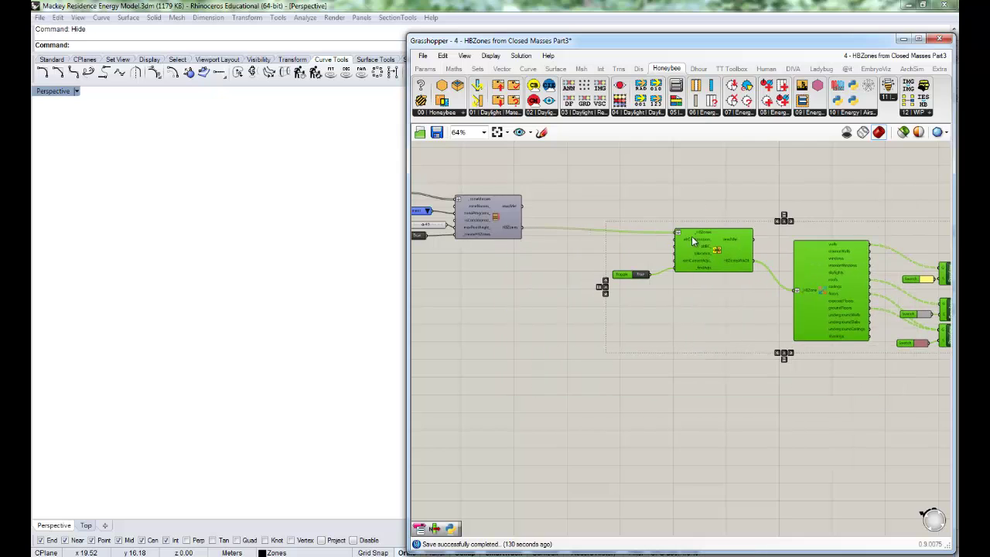
{"action": "left_click", "coordinate": [586, 210]}
{"action": "scroll", "coordinate": [619, 209], "scroll_direction": "up", "scroll_amount": 3}
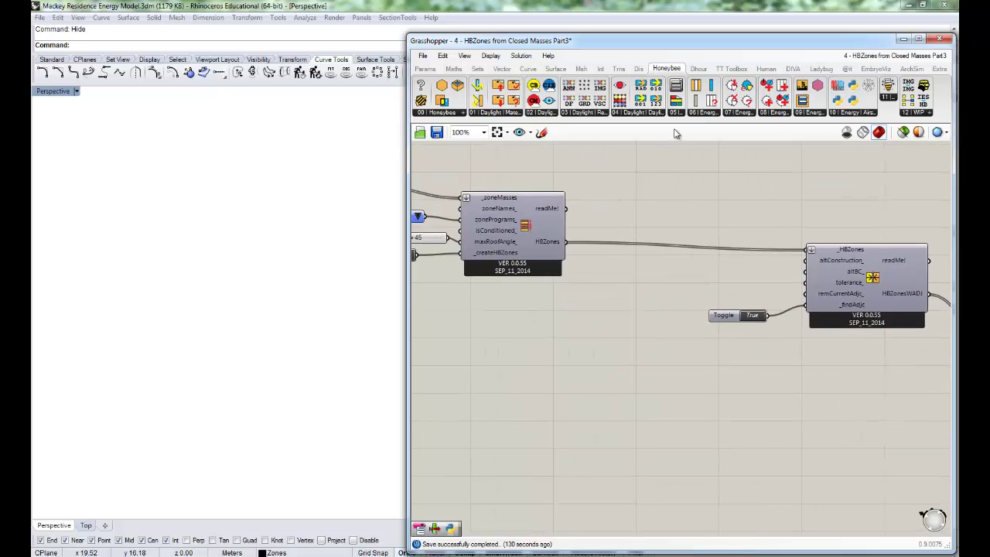
- Add a Honeybee Item Selector and place it near the existing MidriseApartment::Apartment zone program selector
{"action": "left_click", "coordinate": [448, 114]}
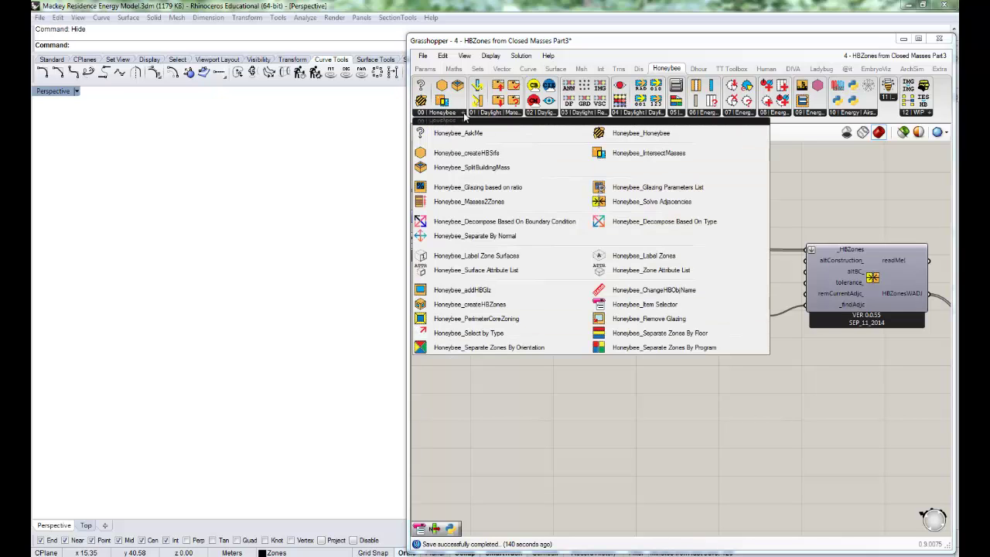
{"action": "left_click", "coordinate": [633, 306]}
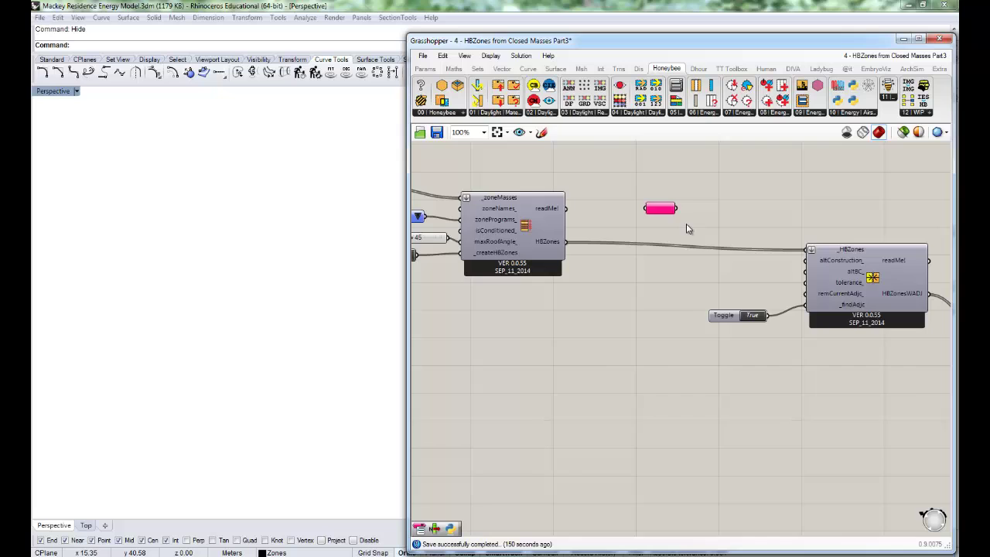
{"action": "right_click_drag", "start_coordinate": [649, 220], "coordinate": [730, 216]}
{"action": "scroll", "coordinate": [728, 209], "scroll_direction": "up", "scroll_amount": 3}
{"action": "left_click_drag", "start_coordinate": [747, 215], "coordinate": [729, 228]}
{"action": "scroll", "coordinate": [735, 222], "scroll_direction": "down", "scroll_amount": 4}
{"action": "right_click_drag", "start_coordinate": [757, 213], "coordinate": [762, 208]}
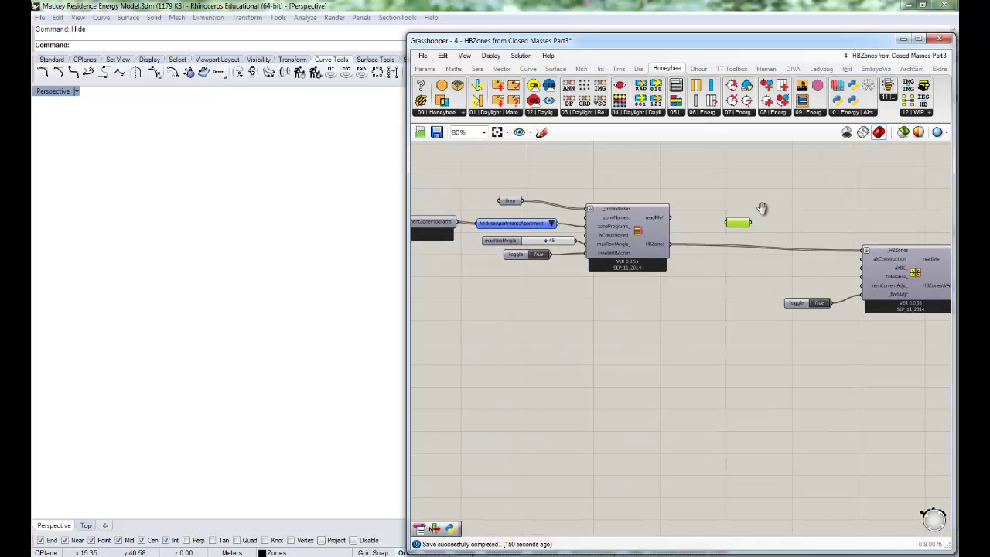
{"action": "left_click_drag", "start_coordinate": [745, 222], "coordinate": [538, 214]}
- Connect the zone programs output to the new item selector between the Brep parameter and the existing program selector
{"action": "scroll", "coordinate": [503, 231], "scroll_direction": "up", "scroll_amount": 5}
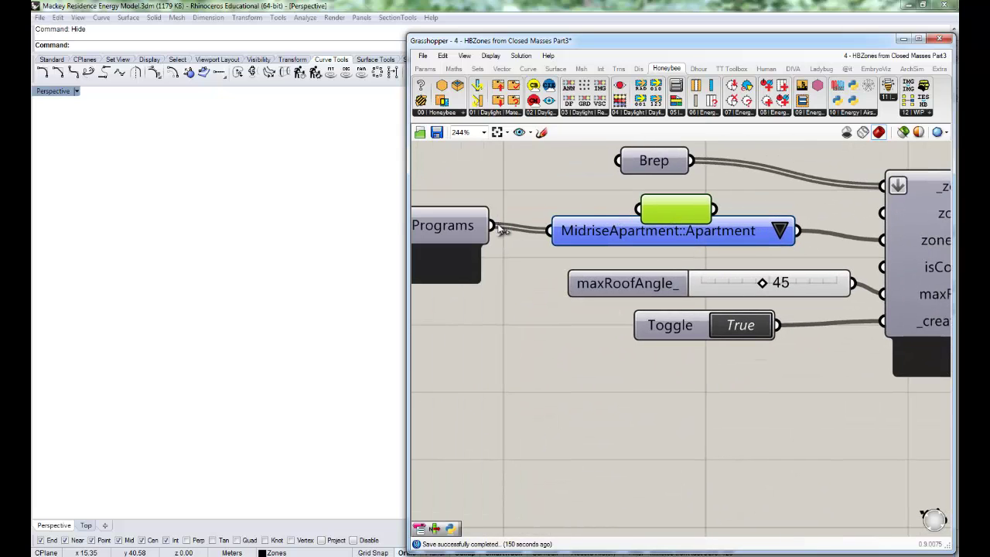
{"action": "left_click_drag", "start_coordinate": [655, 204], "coordinate": [634, 197]}
{"action": "left_click_drag", "start_coordinate": [492, 226], "coordinate": [602, 199]}
{"action": "left_click", "coordinate": [525, 171]}
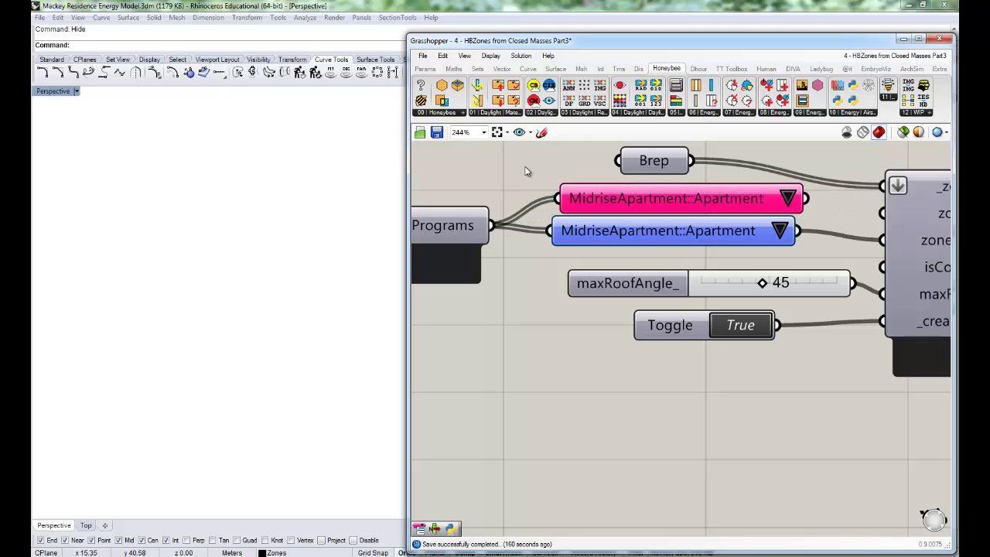
- Connect the new program selector to the zonePrograms_ input, delete the old selector and move the new one into its place
{"action": "scroll", "coordinate": [498, 263], "scroll_direction": "down", "scroll_amount": 2}
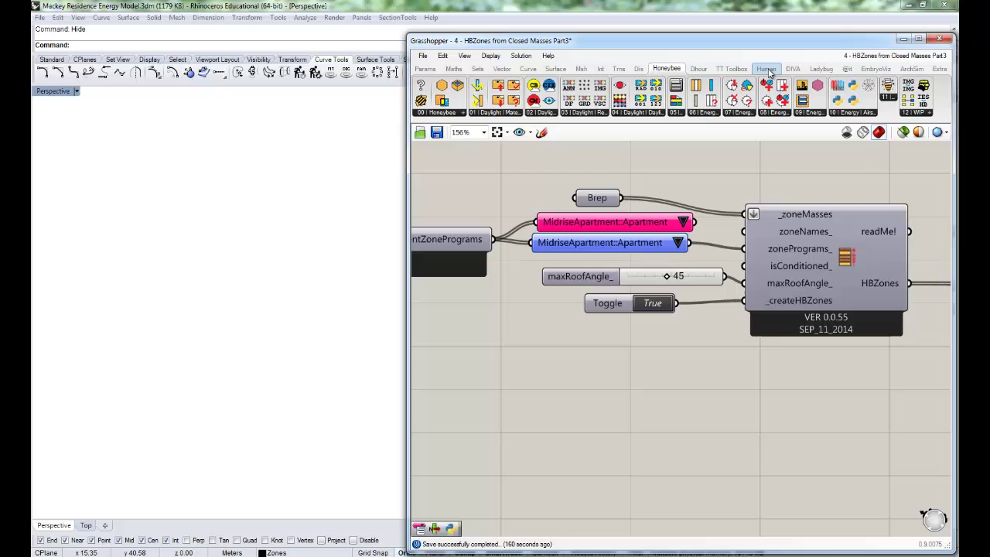
{"action": "left_click_drag", "start_coordinate": [652, 222], "coordinate": [744, 257]}
{"action": "left_click", "coordinate": [645, 240]}
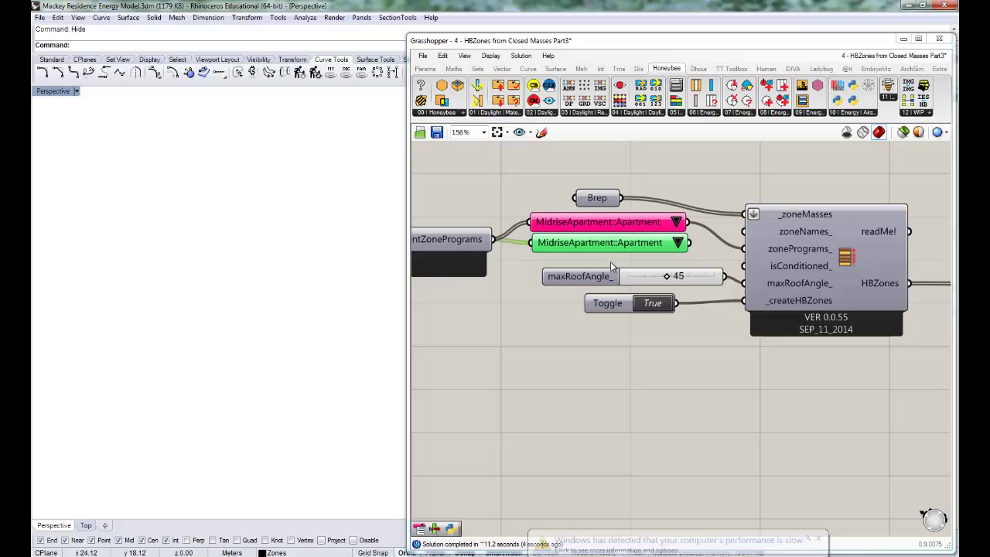
{"action": "key", "text": "Delete"}
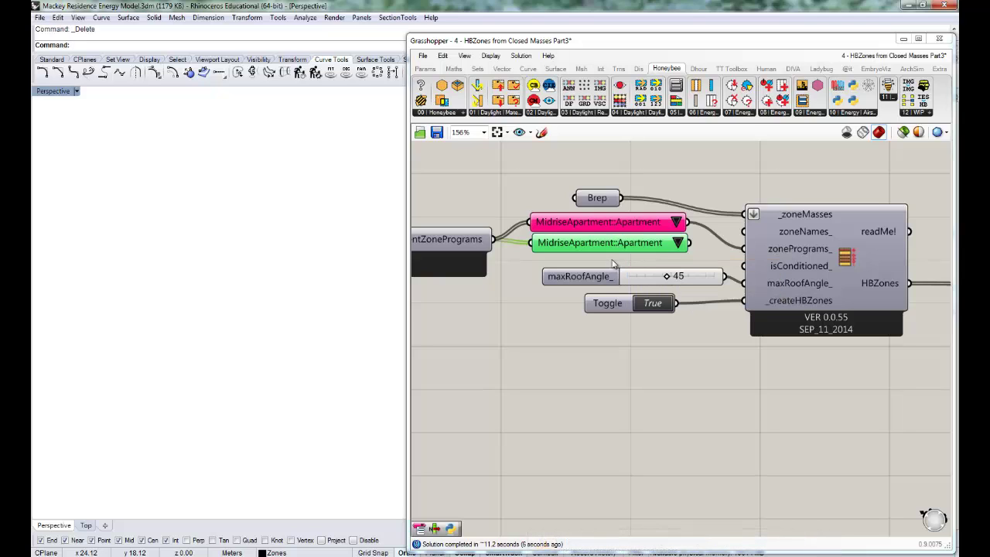
{"action": "left_click", "coordinate": [591, 245]}
{"action": "key", "text": "Delete"}
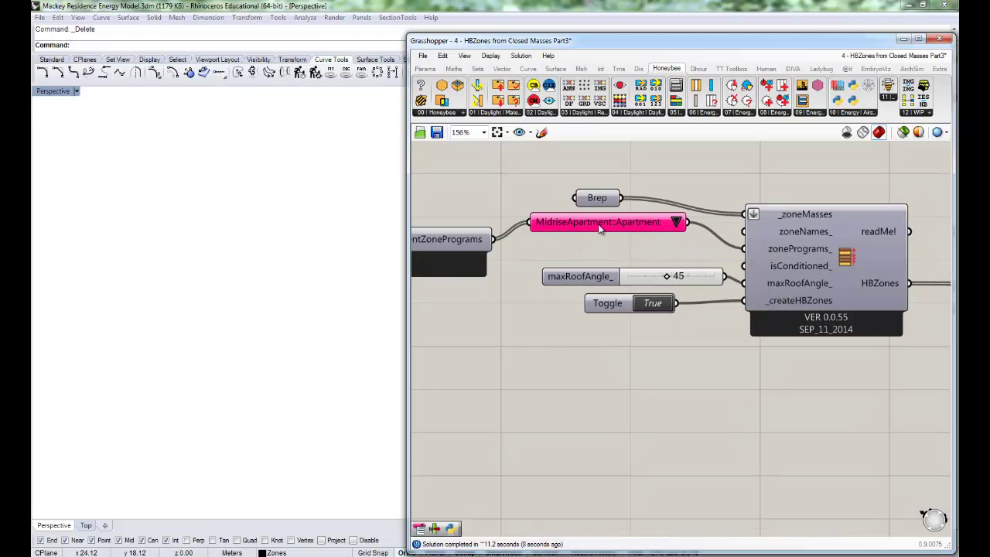
{"action": "left_click_drag", "start_coordinate": [601, 227], "coordinate": [600, 248]}
- Add another Honeybee Item Selector fed by the Masses2Zones HBZones output and choose the last zone in its list
{"action": "scroll", "coordinate": [601, 248], "scroll_direction": "down", "scroll_amount": 3}
{"action": "right_click_drag", "start_coordinate": [881, 259], "coordinate": [699, 252]}
{"action": "left_click", "coordinate": [663, 273]}
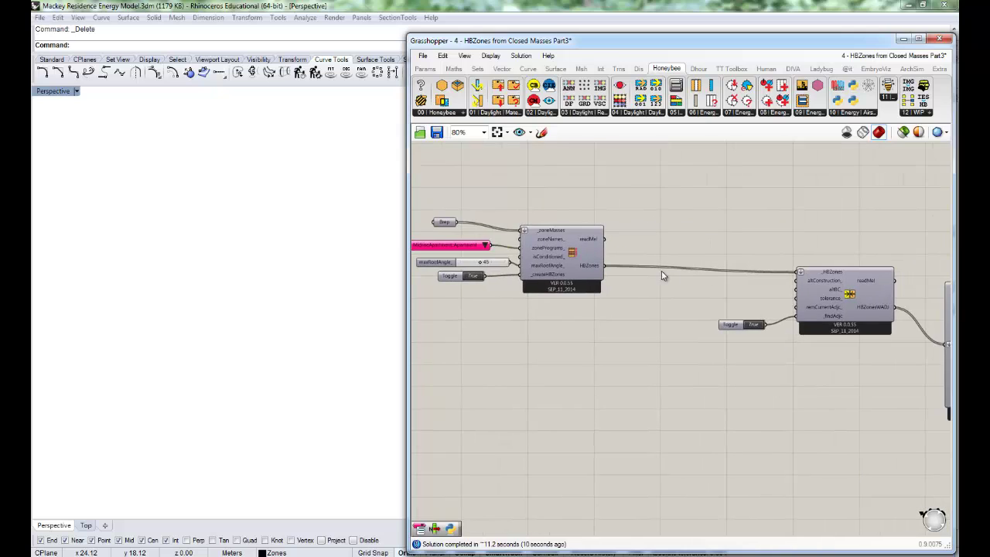
{"action": "scroll", "coordinate": [677, 258], "scroll_direction": "up", "scroll_amount": 1}
{"action": "left_click", "coordinate": [462, 112]}
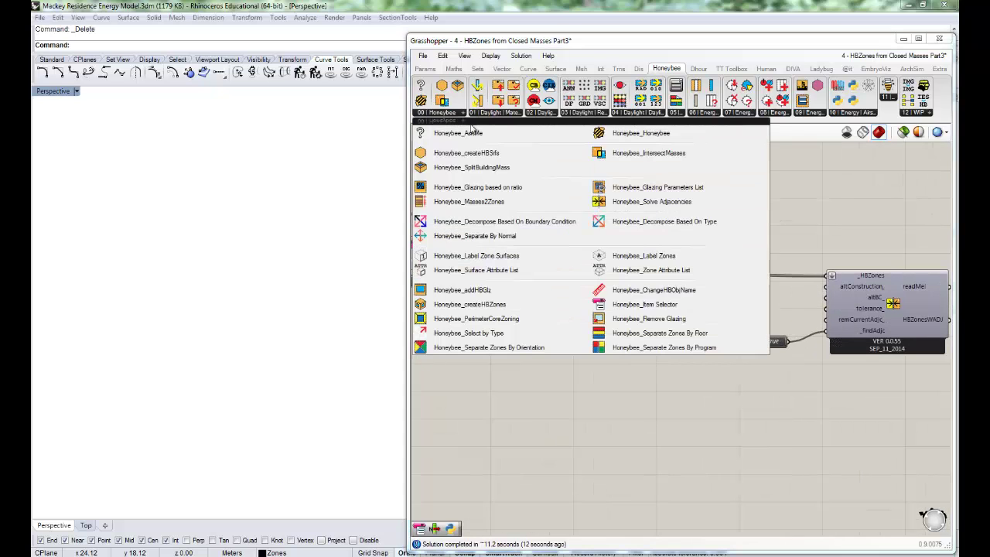
{"action": "left_click_drag", "start_coordinate": [623, 300], "coordinate": [647, 218]}
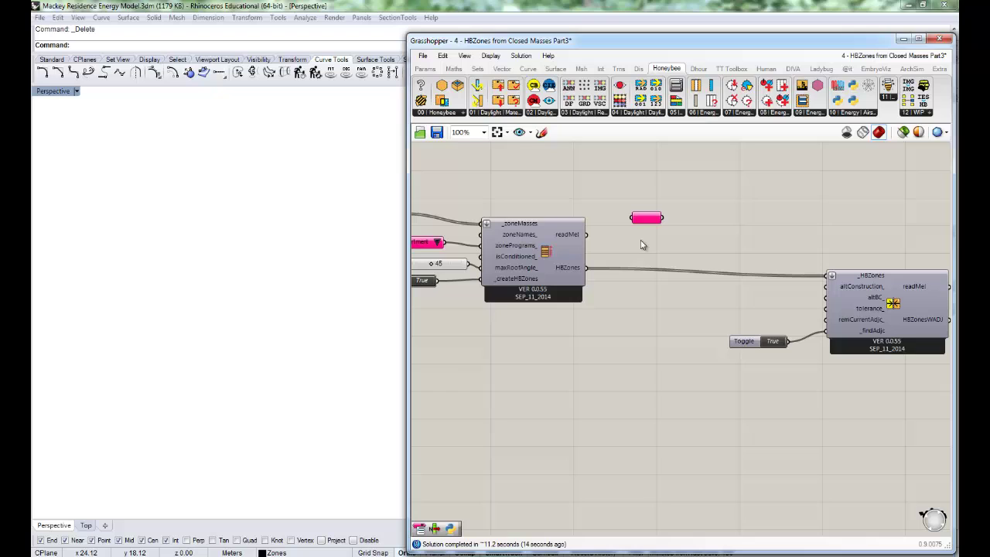
{"action": "left_click_drag", "start_coordinate": [590, 268], "coordinate": [682, 215]}
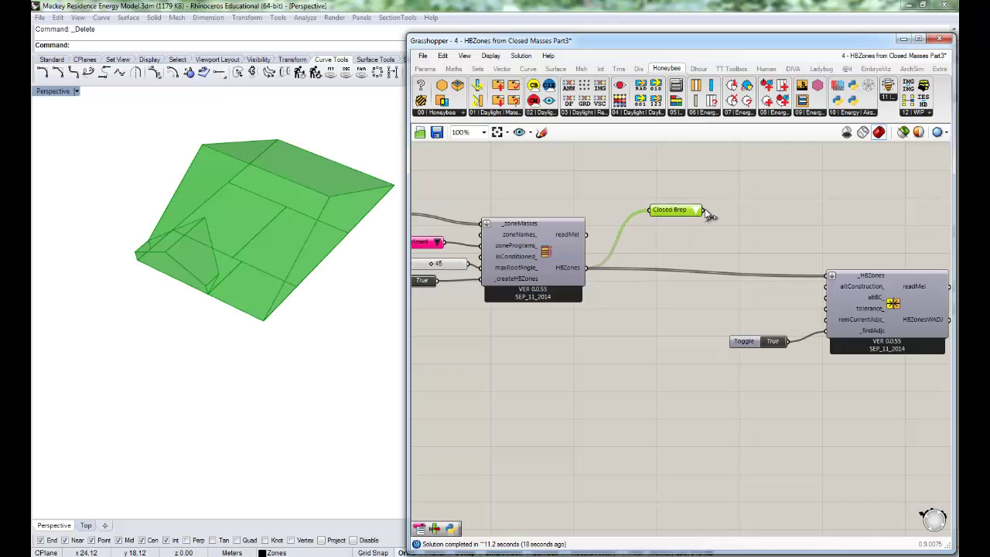
{"action": "left_click", "coordinate": [695, 210]}
{"action": "left_click", "coordinate": [747, 386]}
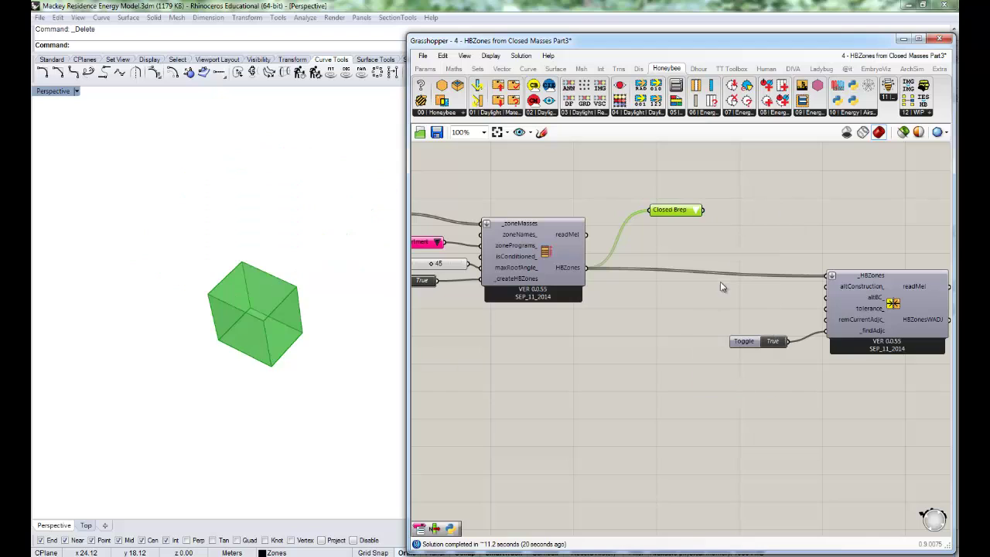
- Duplicate the zone item selector and choose the eleventh zone in the lower one
{"action": "left_click_drag", "start_coordinate": [679, 210], "coordinate": [681, 237]}
{"action": "key", "text": "ctrl+c"}
{"action": "key", "text": "ctrl+v"}
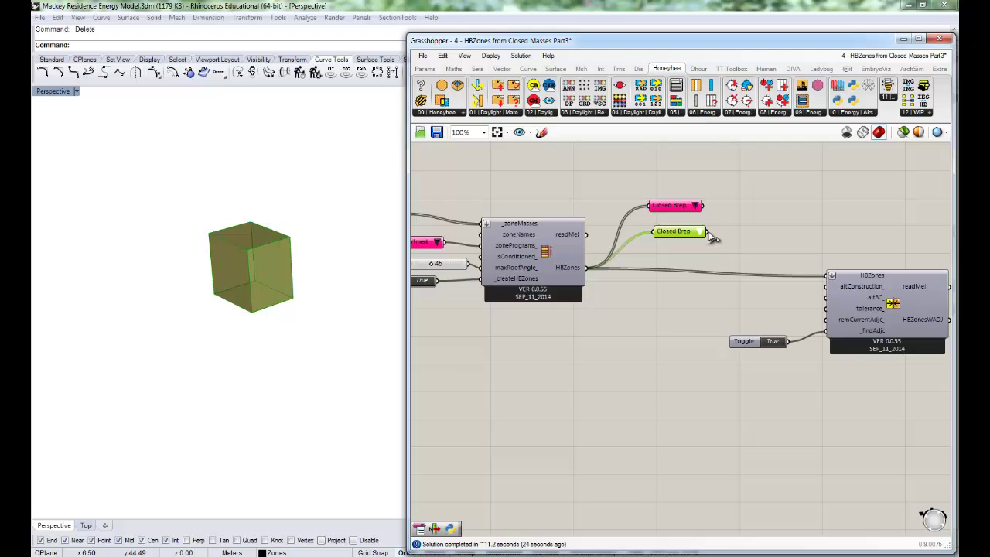
{"action": "left_click", "coordinate": [703, 232]}
{"action": "left_click", "coordinate": [744, 397]}
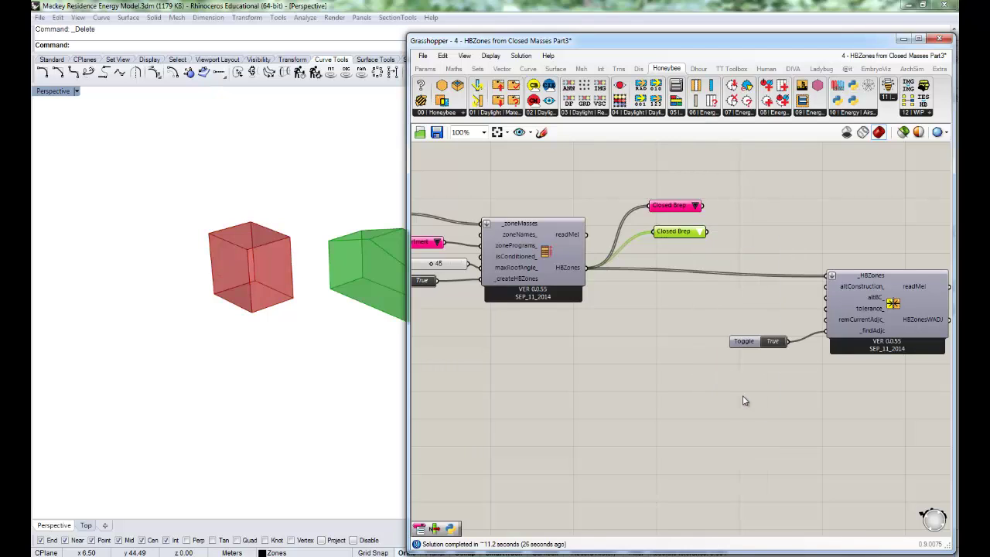
{"action": "left_click", "coordinate": [703, 232]}
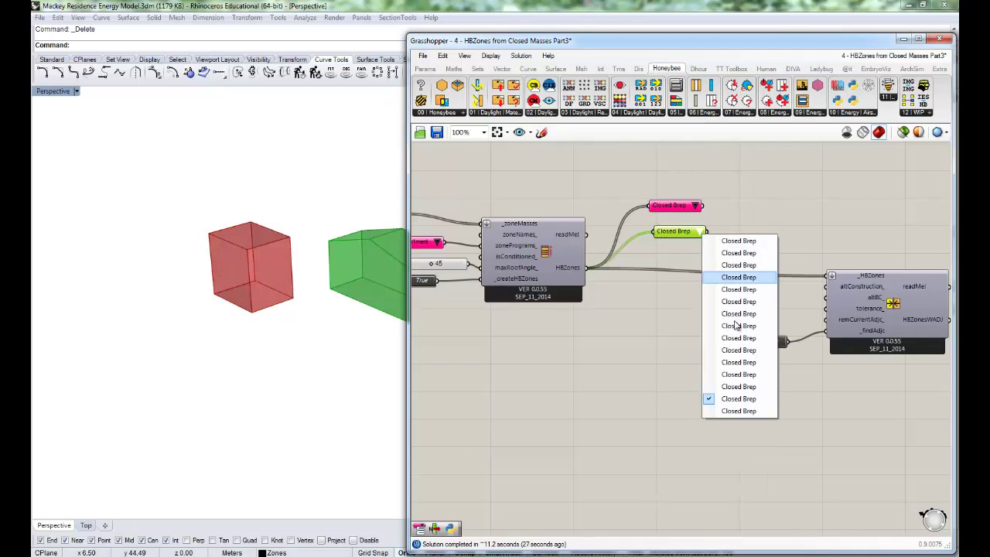
{"action": "left_click", "coordinate": [731, 362]}
- Choose the fifth zone in the upper item selector and inspect how it adjoins the zone in the lower selector
{"action": "right_click_drag", "start_coordinate": [316, 270], "coordinate": [293, 233]}
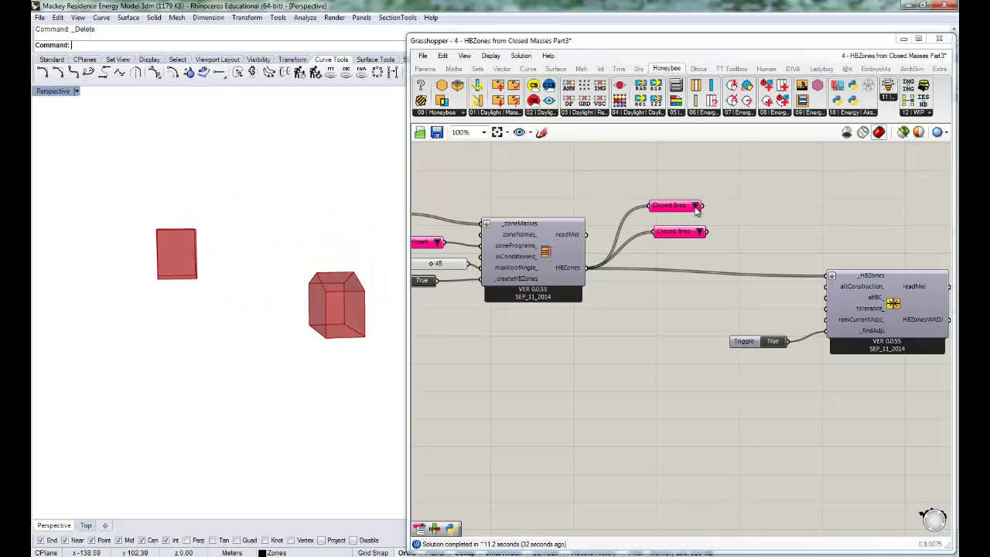
{"action": "left_click", "coordinate": [696, 207]}
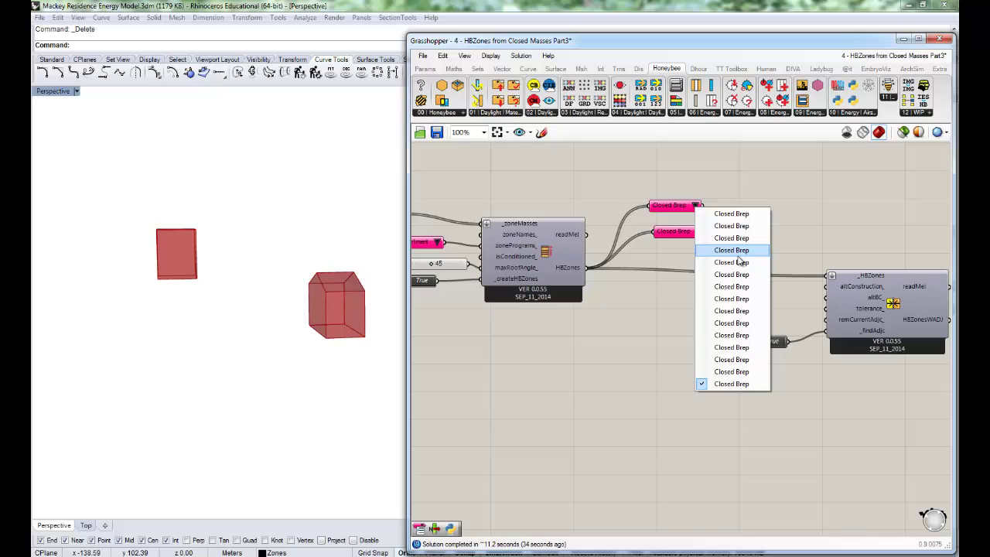
{"action": "left_click", "coordinate": [737, 252]}
{"action": "left_click", "coordinate": [695, 206]}
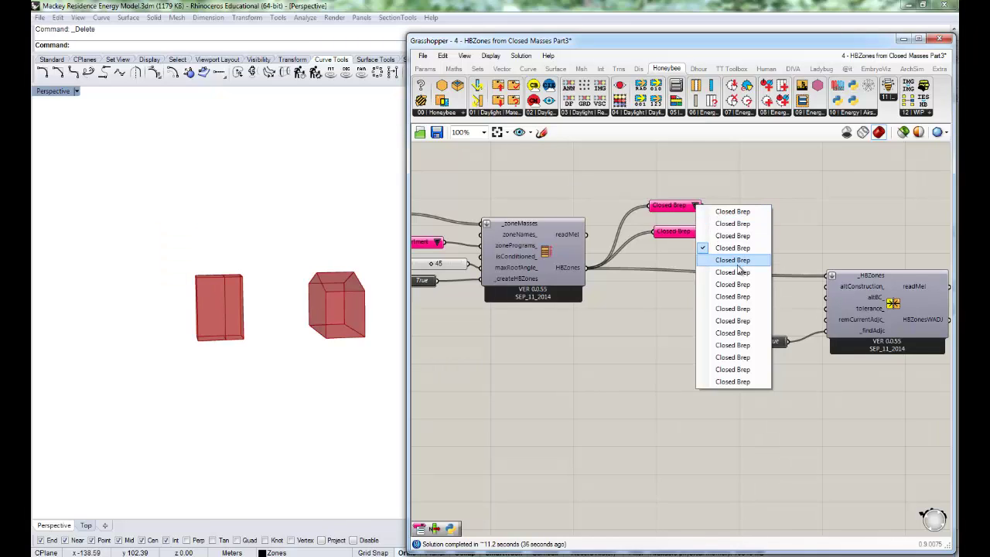
{"action": "left_click", "coordinate": [737, 261]}
{"action": "right_click_drag", "start_coordinate": [286, 332], "coordinate": [408, 323]}
{"action": "left_click", "coordinate": [680, 233]}
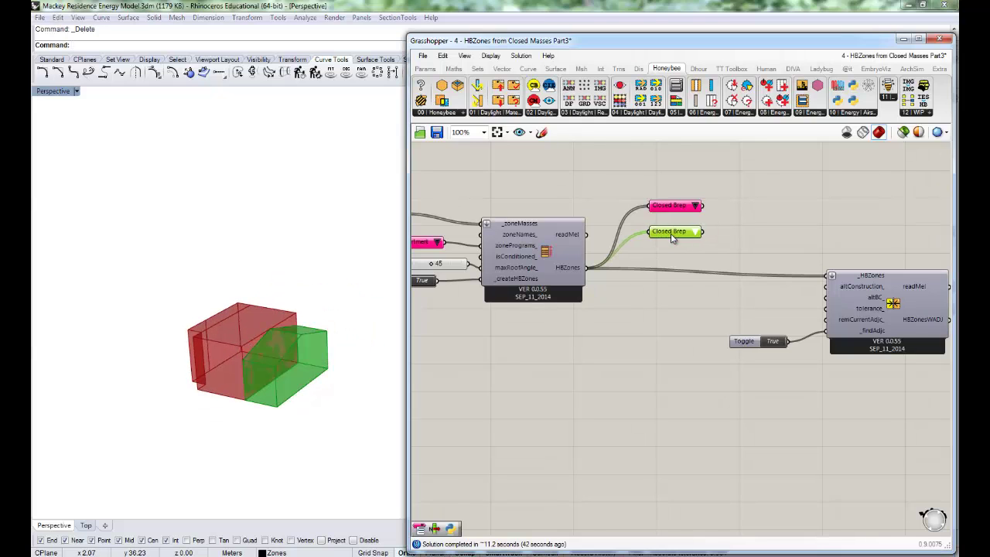
{"action": "right_click_drag", "start_coordinate": [284, 339], "coordinate": [275, 410]}
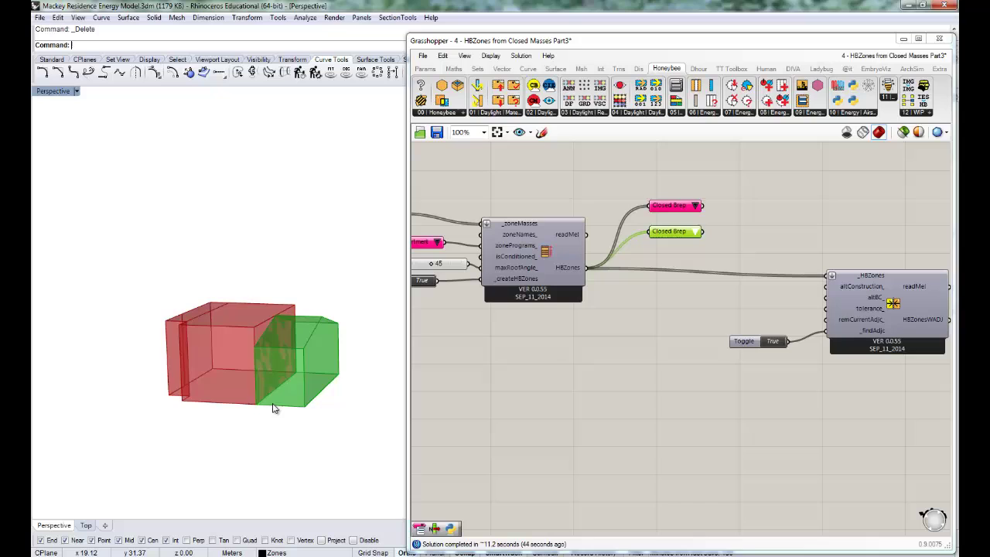
- Set the _findAdjc toggle to False and connect both zone item selectors to the _HBZones input of Solve Adjacencies
{"action": "scroll", "coordinate": [276, 410], "scroll_direction": "up", "scroll_amount": 3}
{"action": "left_click", "coordinate": [693, 368]}
{"action": "left_click_drag", "start_coordinate": [639, 195], "coordinate": [718, 255]}
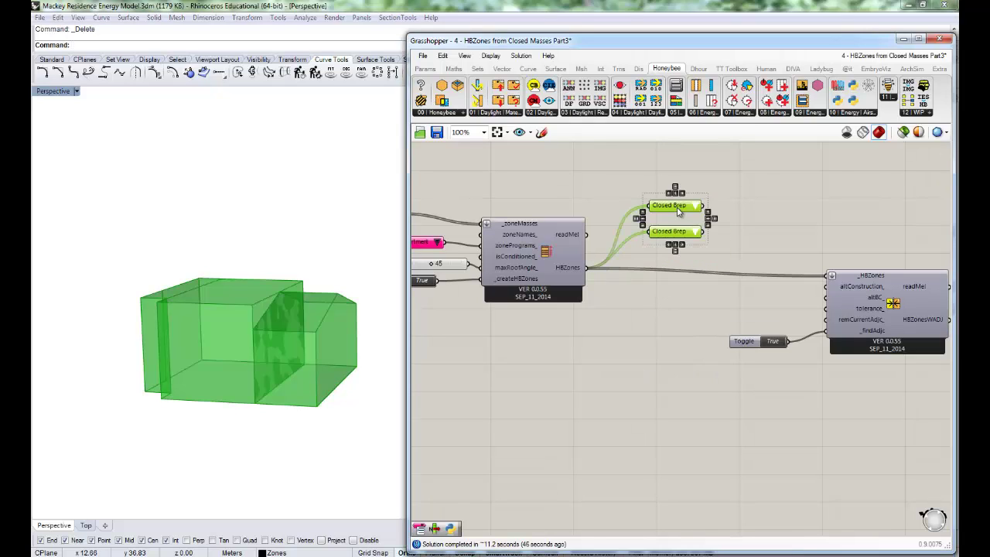
{"action": "left_click_drag", "start_coordinate": [677, 207], "coordinate": [679, 226]}
{"action": "left_click", "coordinate": [787, 215]}
{"action": "right_click_drag", "start_coordinate": [762, 371], "coordinate": [653, 350]}
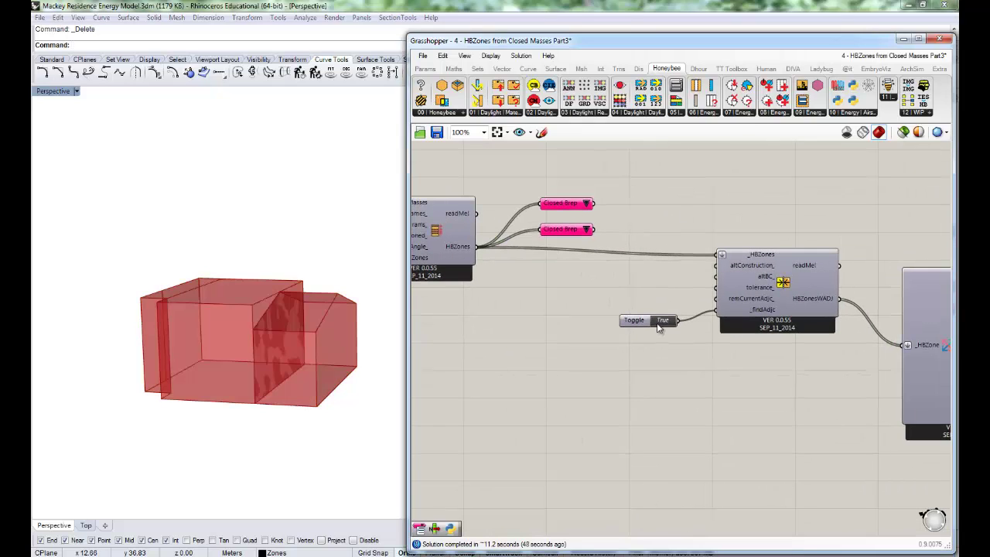
{"action": "left_click", "coordinate": [663, 321]}
{"action": "left_click_drag", "start_coordinate": [593, 203], "coordinate": [720, 255]}
{"action": "left_click_drag", "start_coordinate": [596, 232], "coordinate": [710, 256], "text": "shift"}
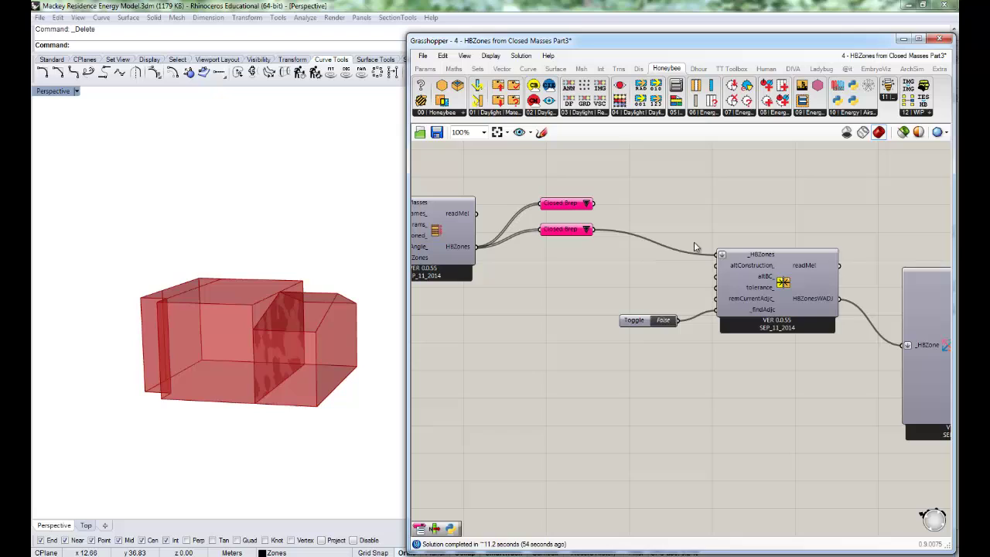
{"action": "left_click_drag", "start_coordinate": [594, 204], "coordinate": [719, 253], "text": "shift"}
- Add a panel reading AIR WALL and connect it to the altConstruction_ input of Solve Adjacencies
{"action": "double_click", "coordinate": [627, 286]}
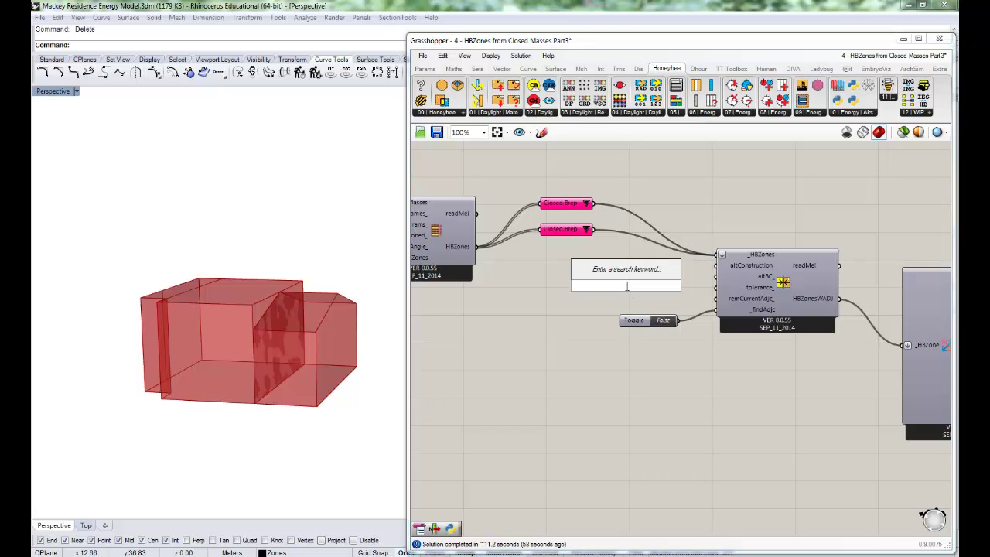
{"action": "type", "text": "Panel"}
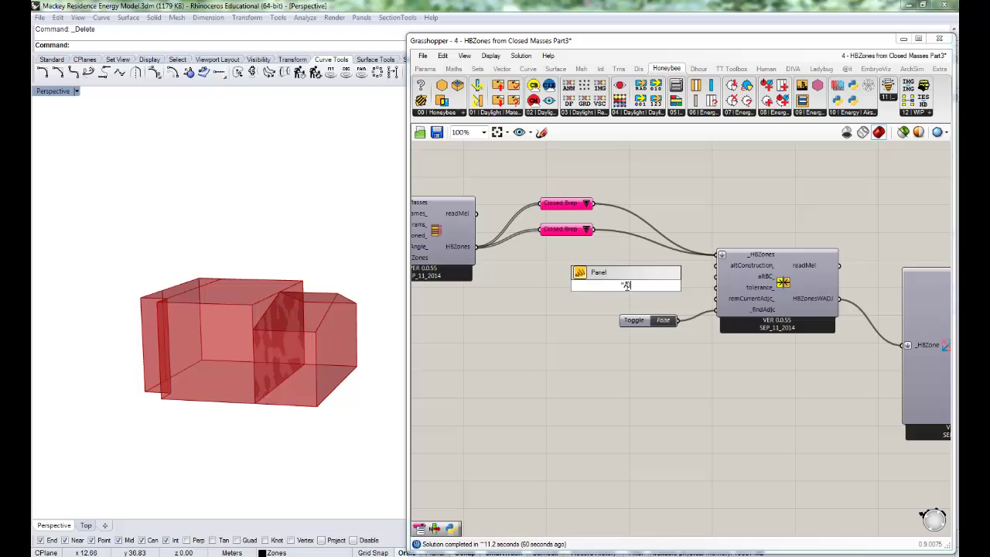
{"action": "left_click", "coordinate": [627, 286]}
{"action": "type", "text": "\"AIR WALL"}
{"action": "key", "text": "Return"}
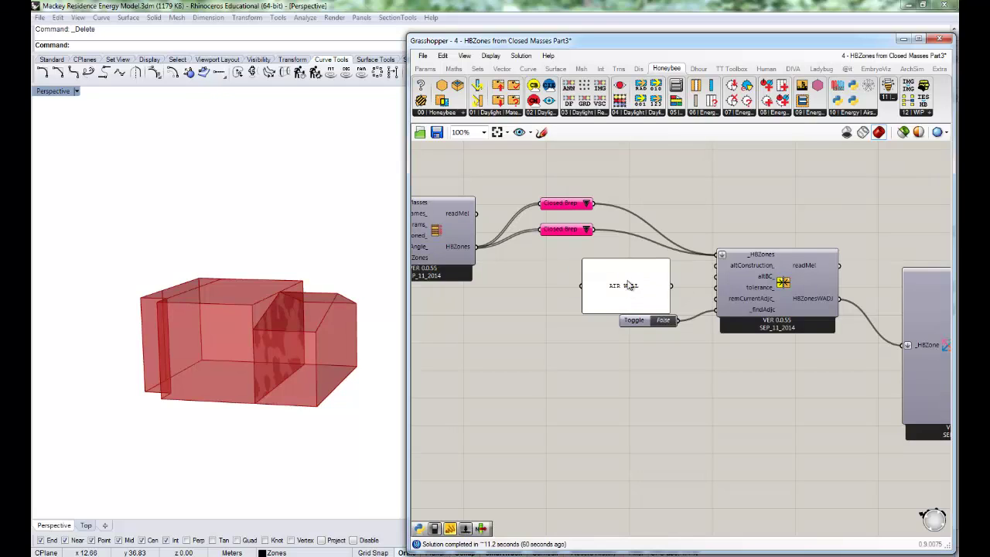
{"action": "left_click_drag", "start_coordinate": [623, 260], "coordinate": [716, 276]}
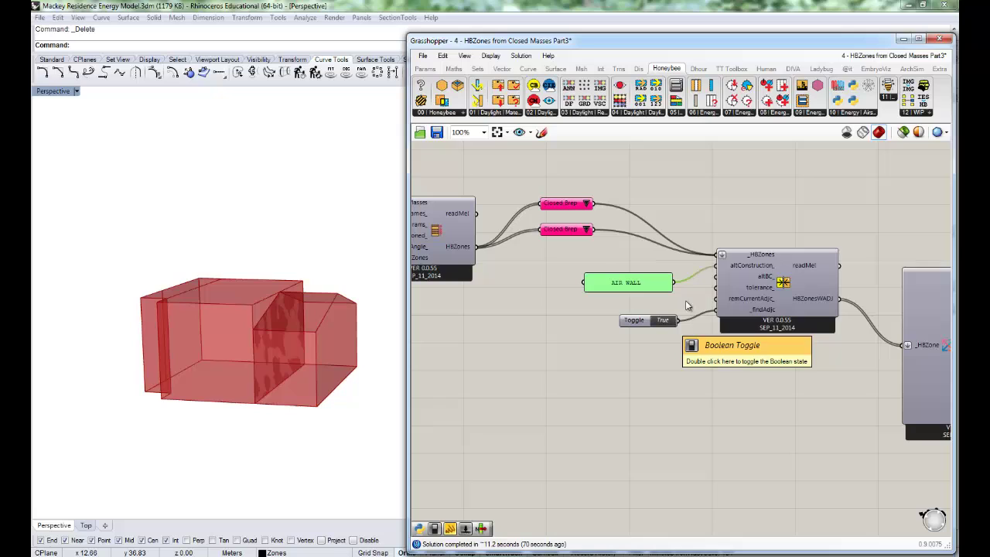
- Set the _findAdjc toggle to True and move the AIR WALL panel level with the altConstruction_ input
{"action": "double_click", "coordinate": [666, 322]}
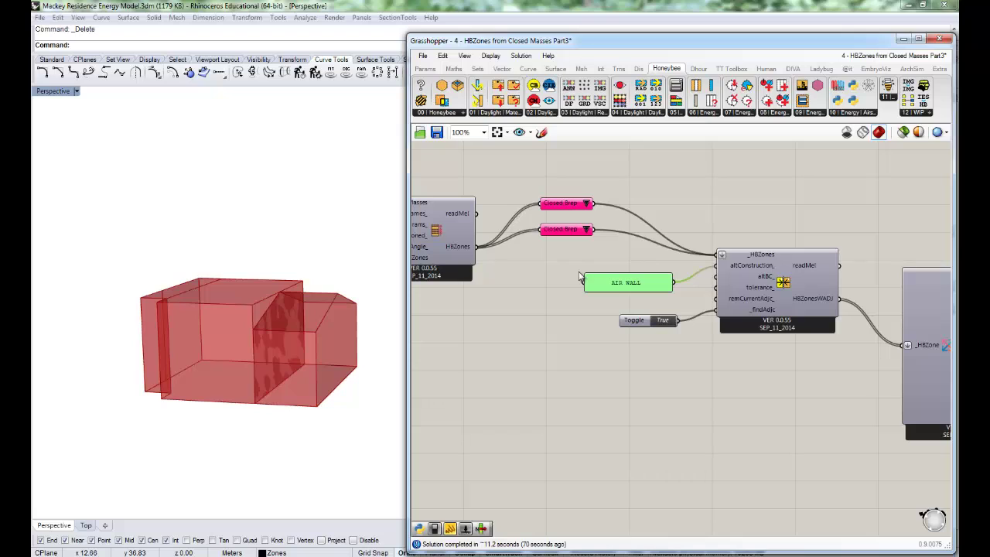
{"action": "left_click_drag", "start_coordinate": [646, 291], "coordinate": [646, 284]}
{"action": "left_click", "coordinate": [724, 273]}
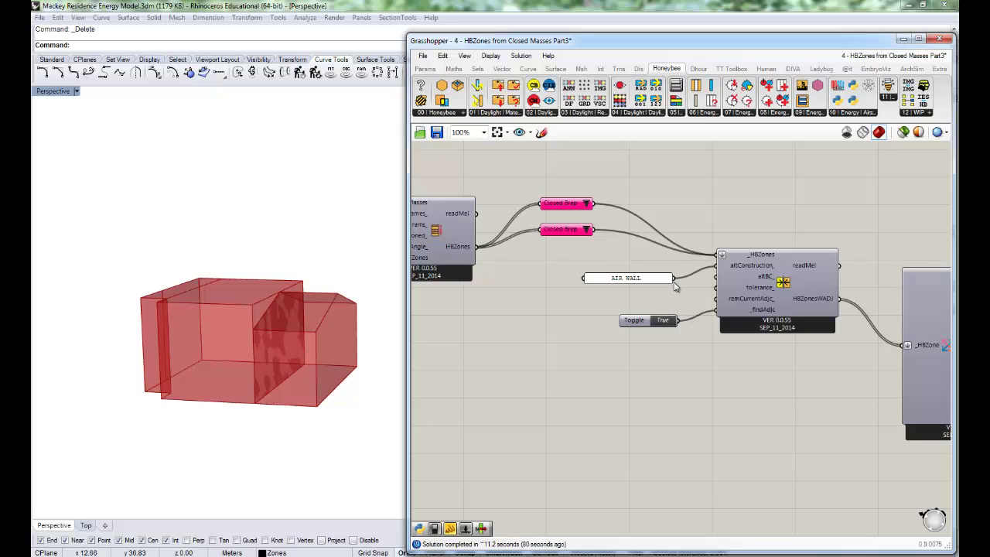
{"action": "left_click_drag", "start_coordinate": [646, 283], "coordinate": [665, 276]}
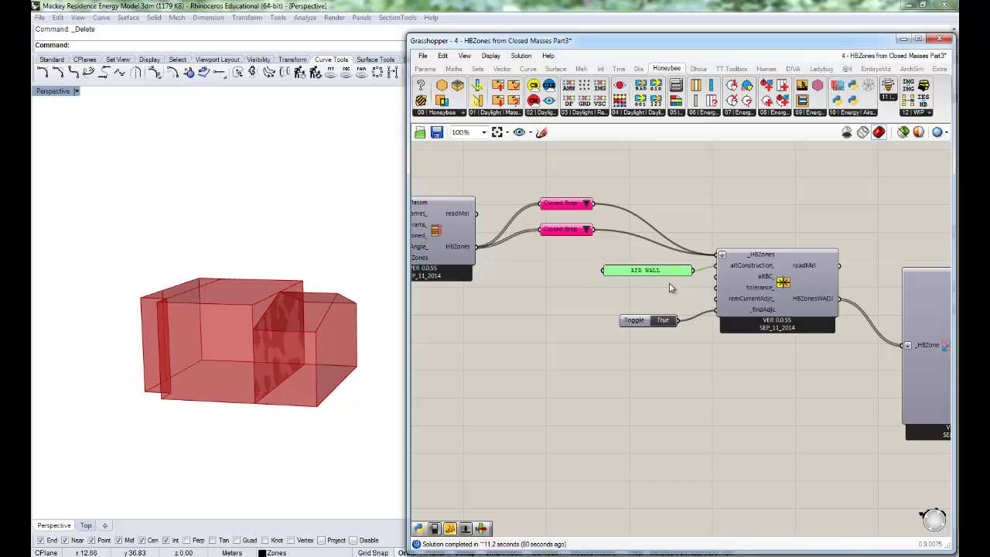
{"action": "left_click", "coordinate": [672, 291]}
- Add a Honeybee_Separate Zones By Floor component and place it between Masses2Zones and Solve Adjacencies
{"action": "right_click_drag", "start_coordinate": [393, 287], "coordinate": [391, 342]}
{"action": "scroll", "coordinate": [710, 208], "scroll_direction": "down", "scroll_amount": 3}
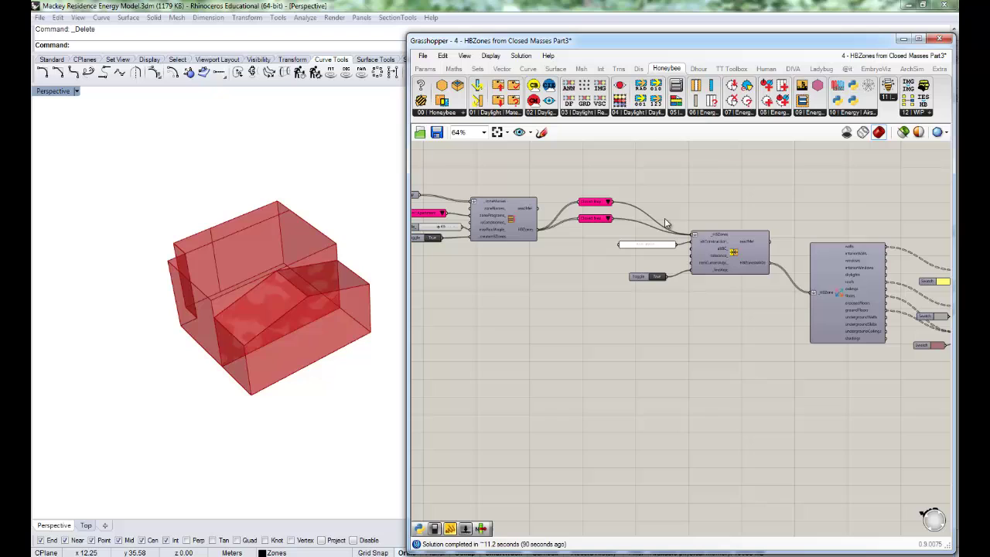
{"action": "scroll", "coordinate": [704, 232], "scroll_direction": "up", "scroll_amount": 3}
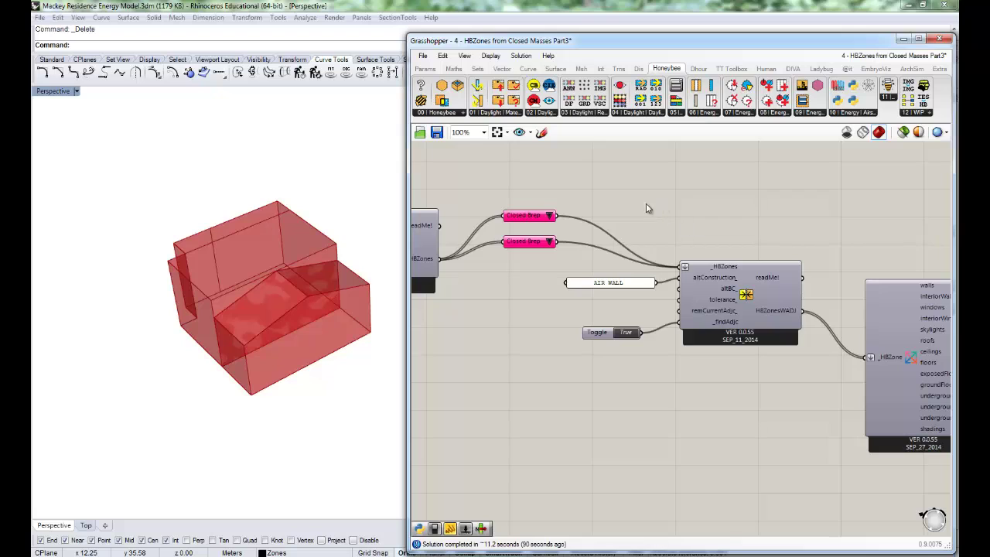
{"action": "left_click", "coordinate": [460, 114]}
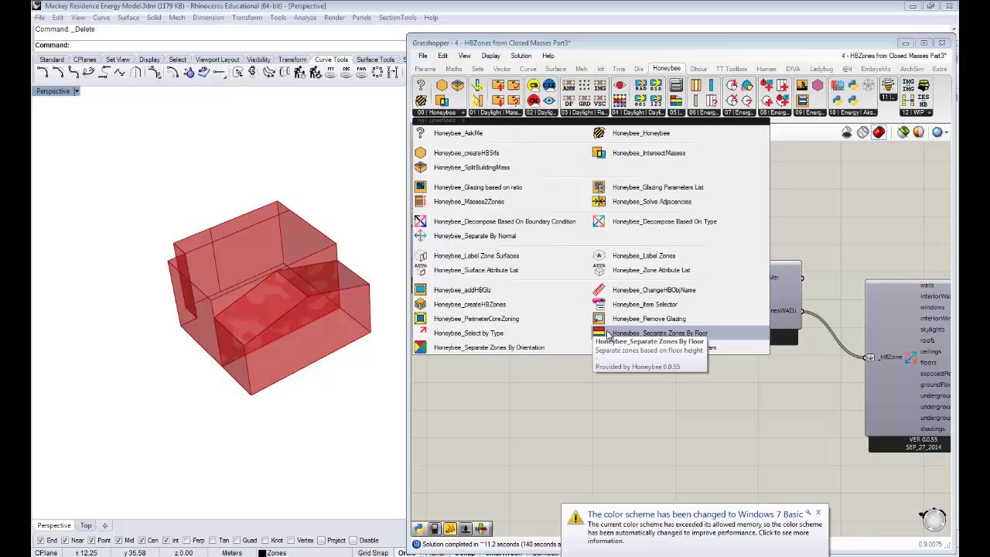
{"action": "left_click", "coordinate": [609, 334]}
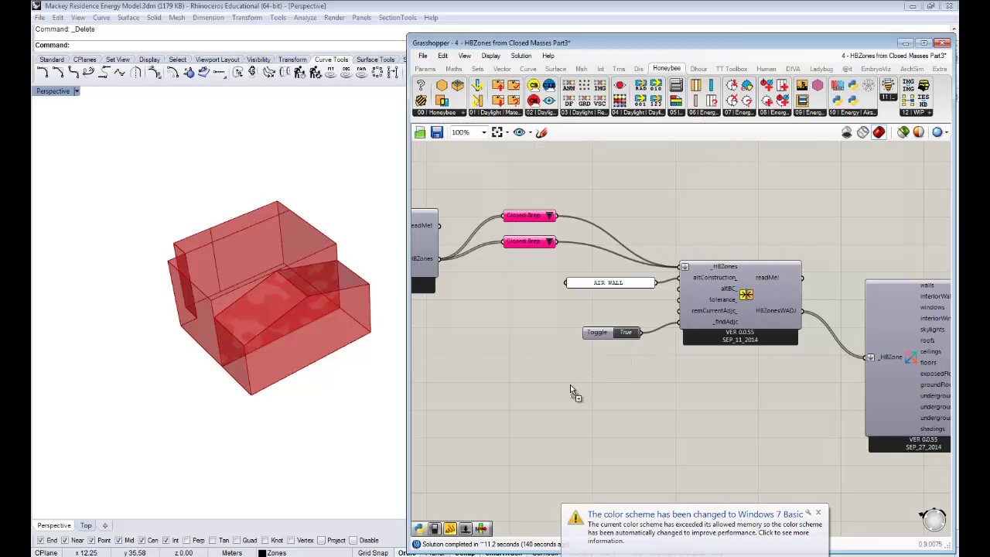
{"action": "left_click", "coordinate": [571, 386]}
{"action": "right_click_drag", "start_coordinate": [615, 400], "coordinate": [695, 400]}
{"action": "left_click_drag", "start_coordinate": [656, 388], "coordinate": [592, 321]}
- Delete both zone item selectors and feed Separate Zones By Floor from the Masses2Zones HBZones output, positioning it above the gap
{"action": "left_click_drag", "start_coordinate": [651, 271], "coordinate": [597, 199]}
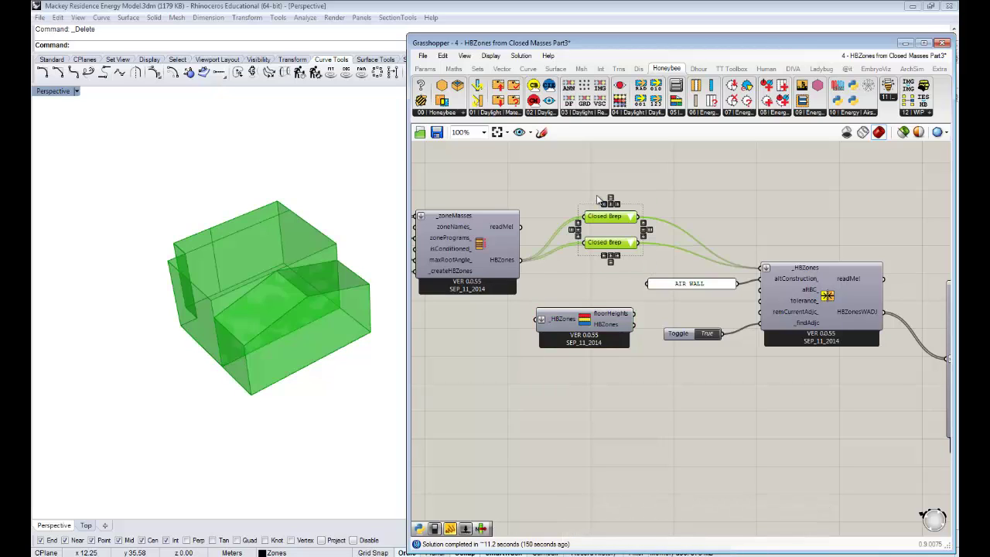
{"action": "key", "text": "Delete"}
{"action": "left_click_drag", "start_coordinate": [600, 327], "coordinate": [628, 243]}
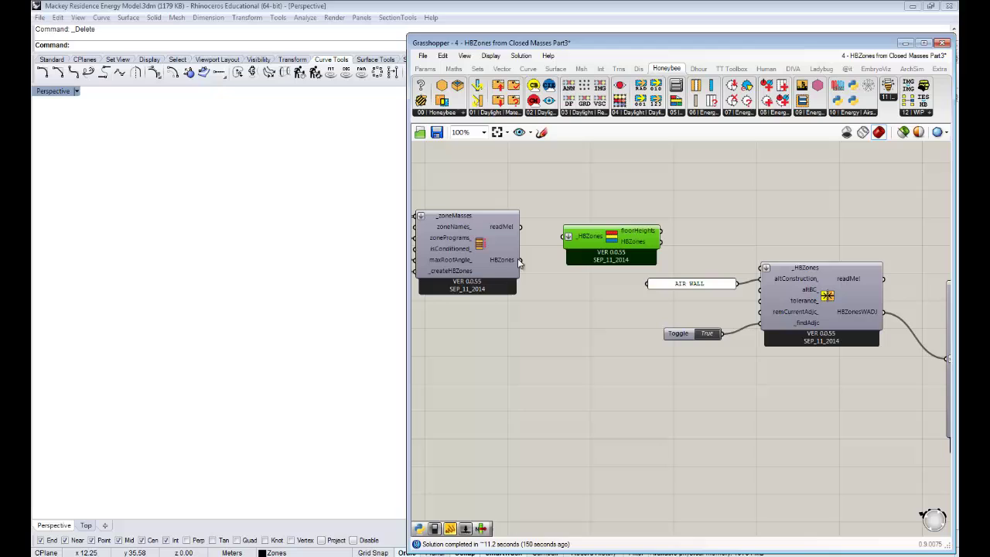
{"action": "left_click_drag", "start_coordinate": [521, 260], "coordinate": [582, 227]}
{"action": "left_click", "coordinate": [712, 200]}
{"action": "double_click", "coordinate": [712, 199]}
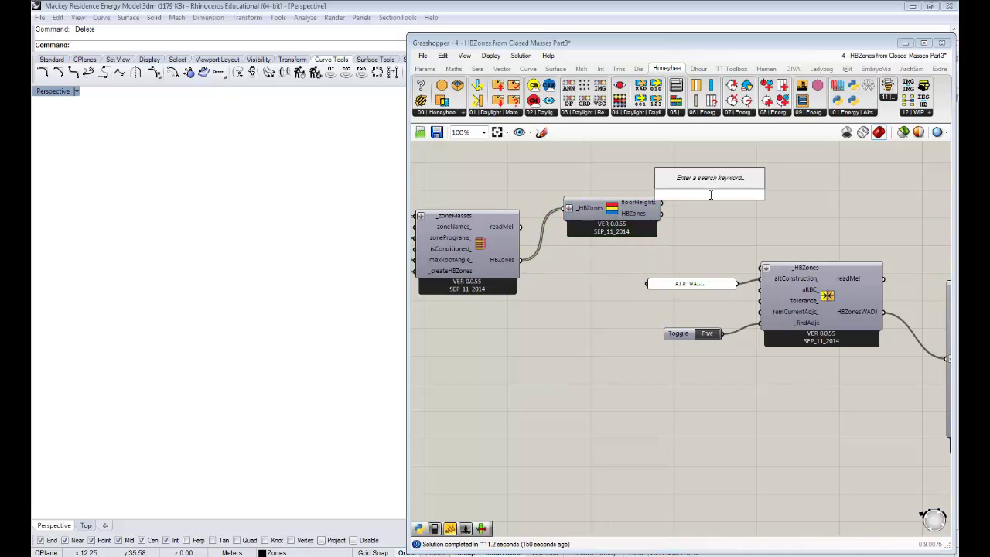
{"action": "left_click", "coordinate": [635, 202]}
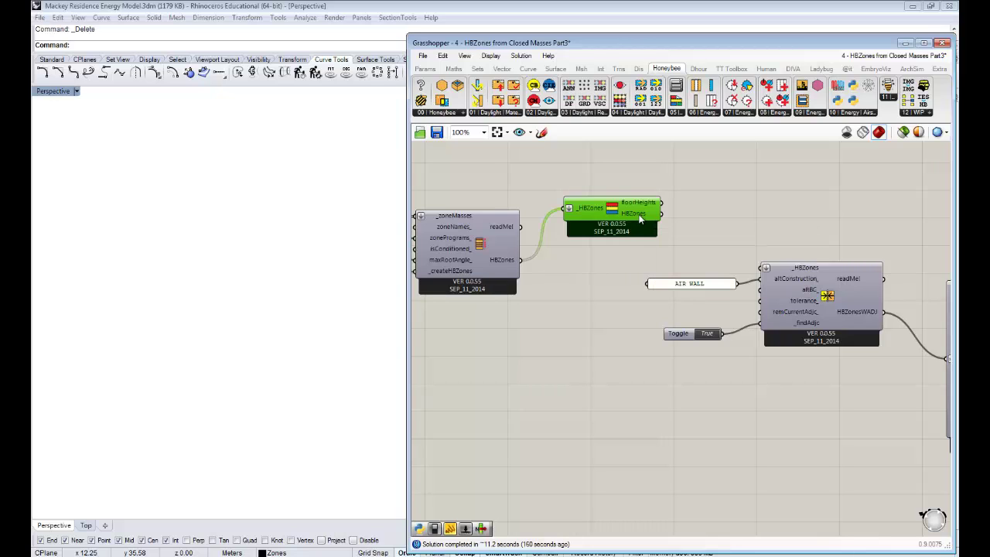
{"action": "left_click_drag", "start_coordinate": [604, 210], "coordinate": [599, 185]}
{"action": "left_click", "coordinate": [692, 192]}
- Add an Explode Tree component fed by the HBZones output of Separate Zones By Floor and match its outputs to the branches
{"action": "right_click_drag", "start_coordinate": [692, 192], "coordinate": [619, 237]}
{"action": "double_click", "coordinate": [619, 238]}
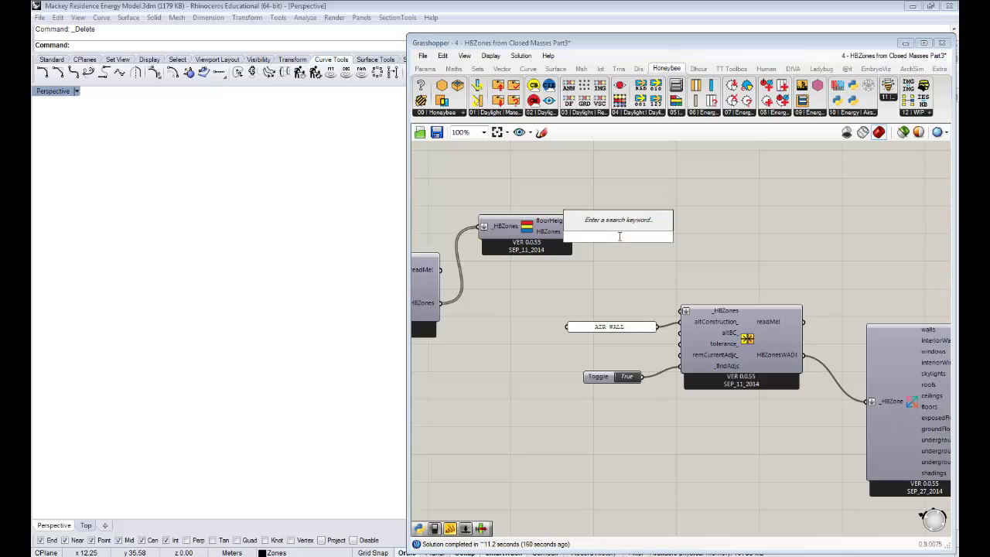
{"action": "type", "text": "bang"}
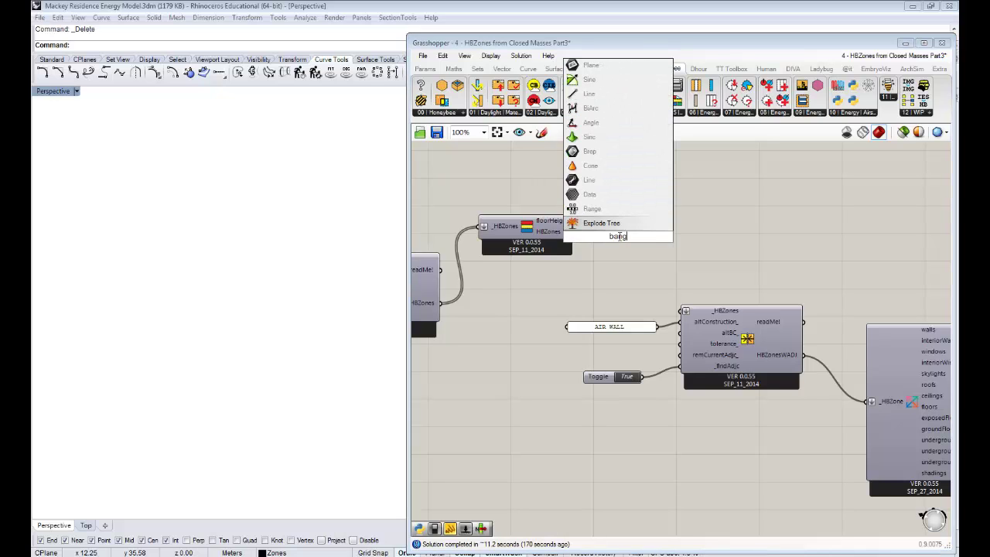
{"action": "key", "text": "Return"}
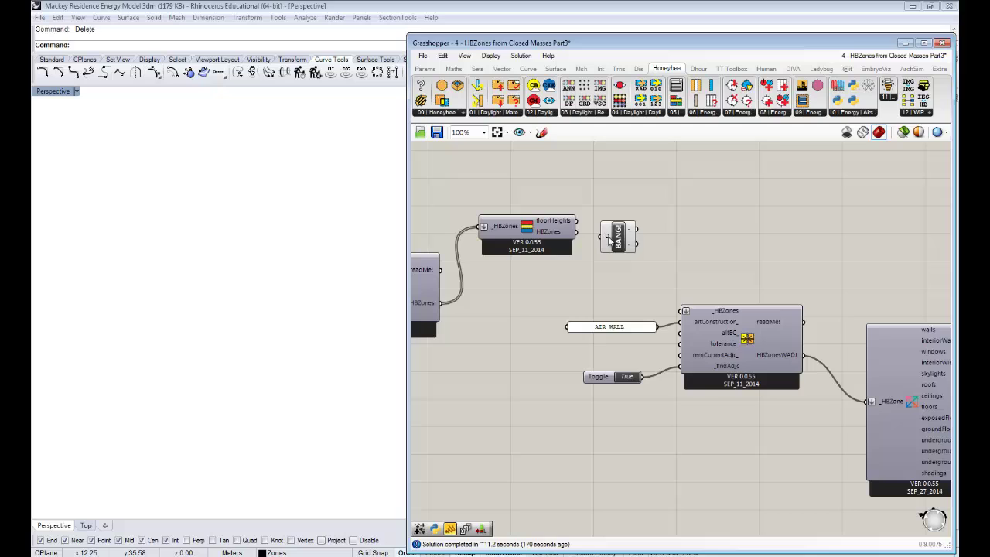
{"action": "left_click_drag", "start_coordinate": [575, 232], "coordinate": [600, 241]}
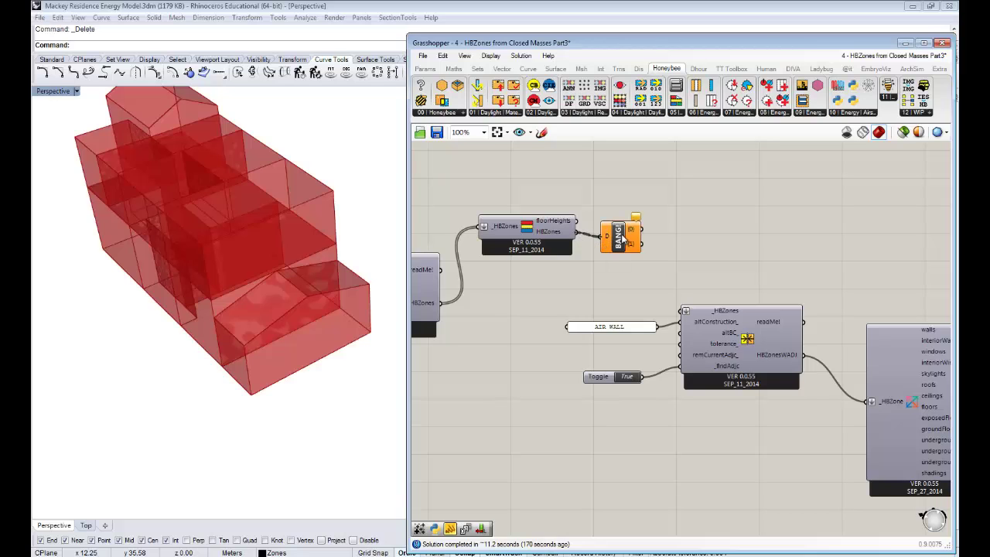
{"action": "right_click", "coordinate": [619, 233]}
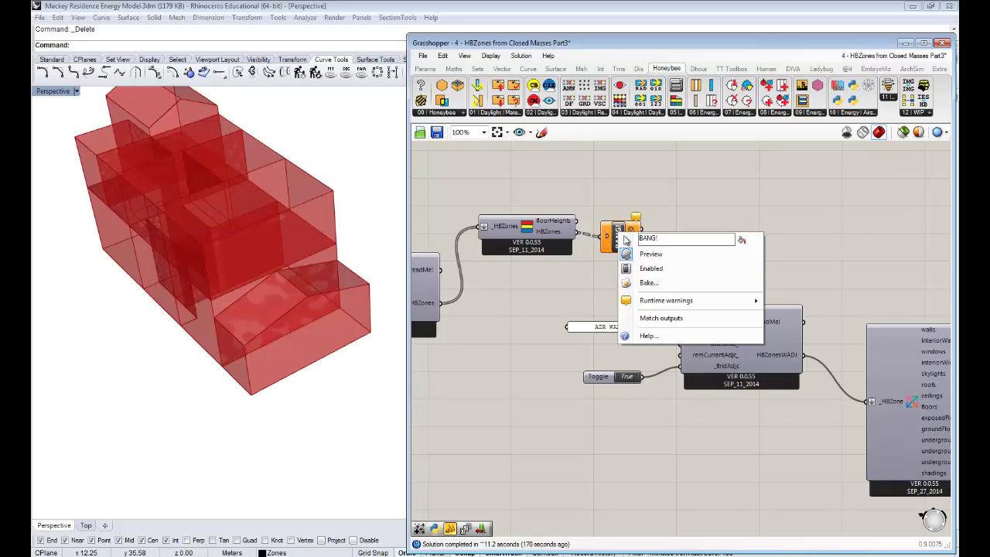
{"action": "left_click", "coordinate": [664, 318]}
- Connect the {0} output of Explode Tree to the _HBZones input of Solve Adjacencies
{"action": "mouse_move", "coordinate": [632, 228]}
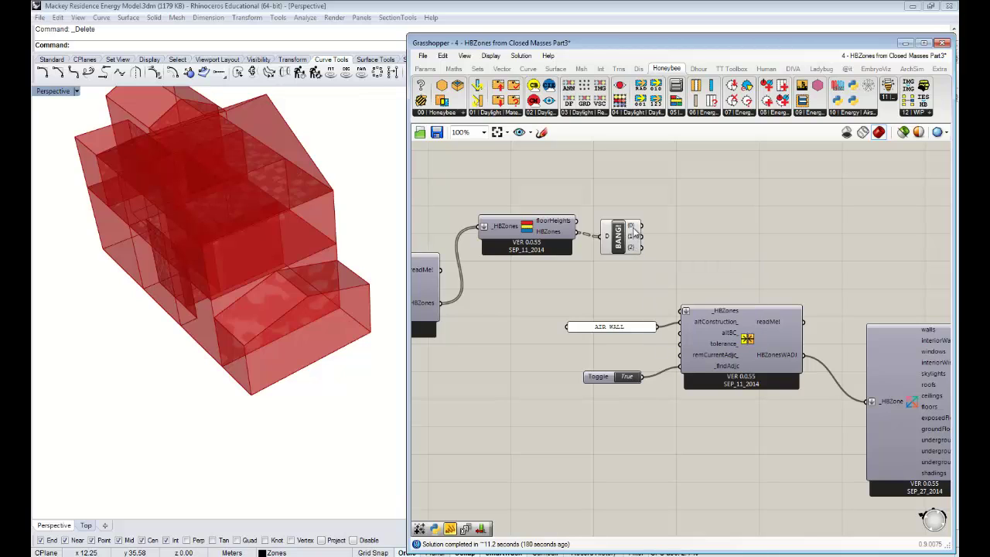
{"action": "right_click_drag", "start_coordinate": [715, 251], "coordinate": [761, 254]}
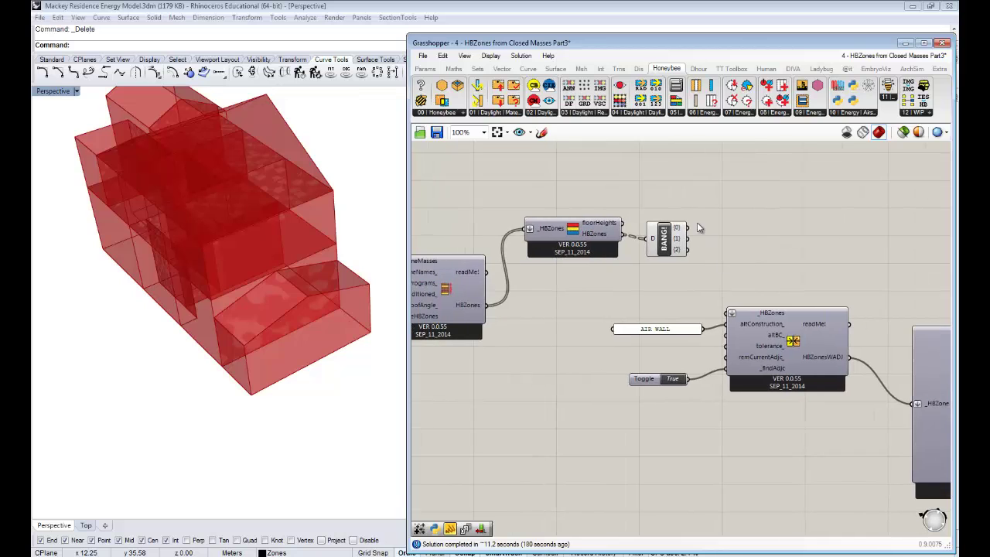
{"action": "left_click_drag", "start_coordinate": [687, 229], "coordinate": [710, 279]}
{"action": "right_click_drag", "start_coordinate": [704, 237], "coordinate": [561, 201]}
{"action": "scroll", "coordinate": [561, 201], "scroll_direction": "down", "scroll_amount": 2}
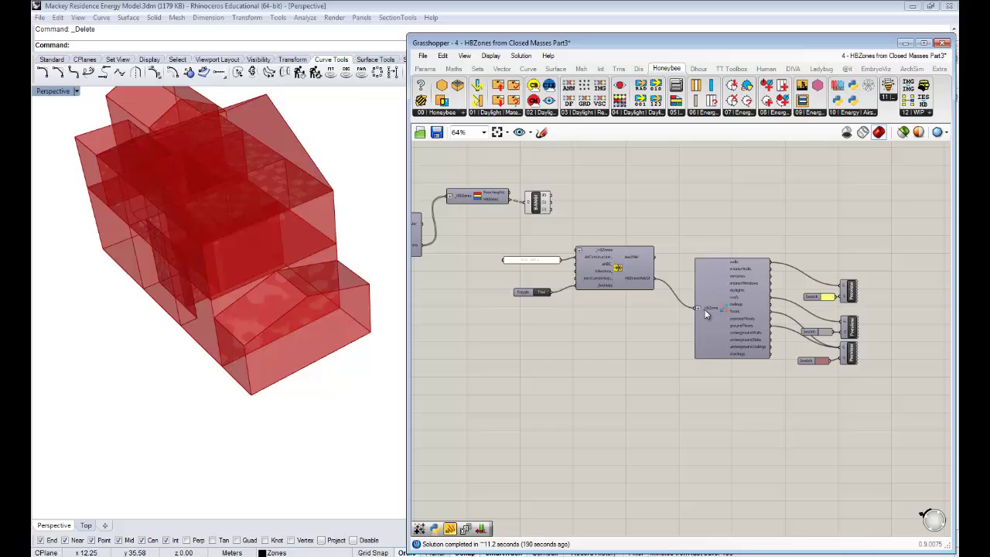
{"action": "scroll", "coordinate": [548, 204], "scroll_direction": "up", "scroll_amount": 4}
{"action": "left_click_drag", "start_coordinate": [573, 182], "coordinate": [623, 311]}
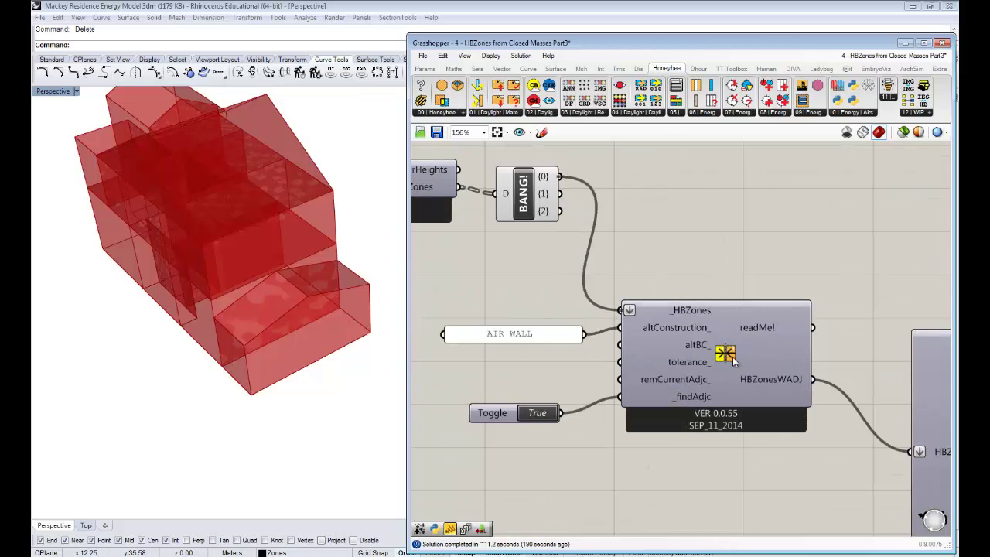
- Move Solve Adjacencies together with its AIR WALL panel and toggle slightly closer to the Explode Tree component
{"action": "right_click_drag", "start_coordinate": [597, 279], "coordinate": [714, 264]}
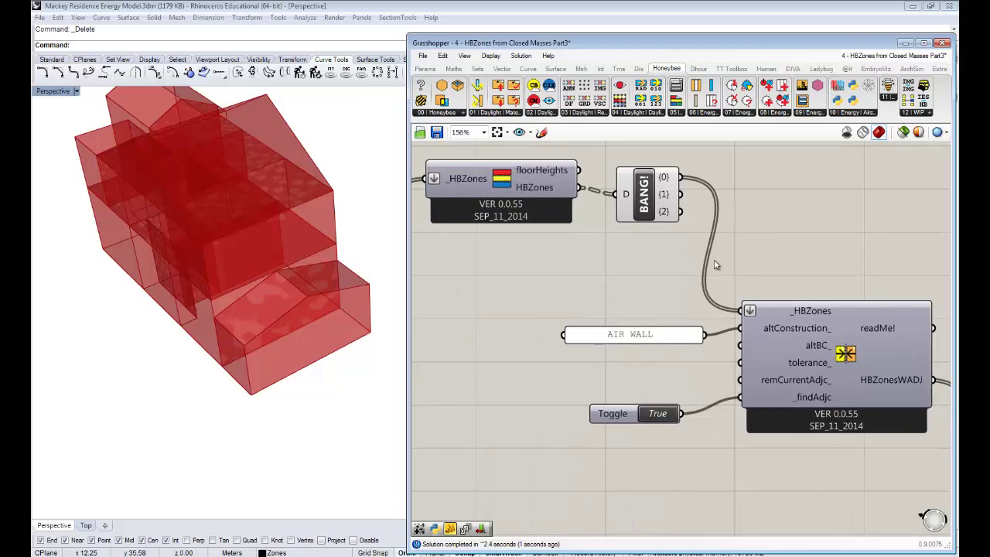
{"action": "scroll", "coordinate": [710, 261], "scroll_direction": "down", "scroll_amount": 2}
{"action": "left_click_drag", "start_coordinate": [796, 397], "coordinate": [617, 285]}
{"action": "left_click_drag", "start_coordinate": [793, 323], "coordinate": [790, 305]}
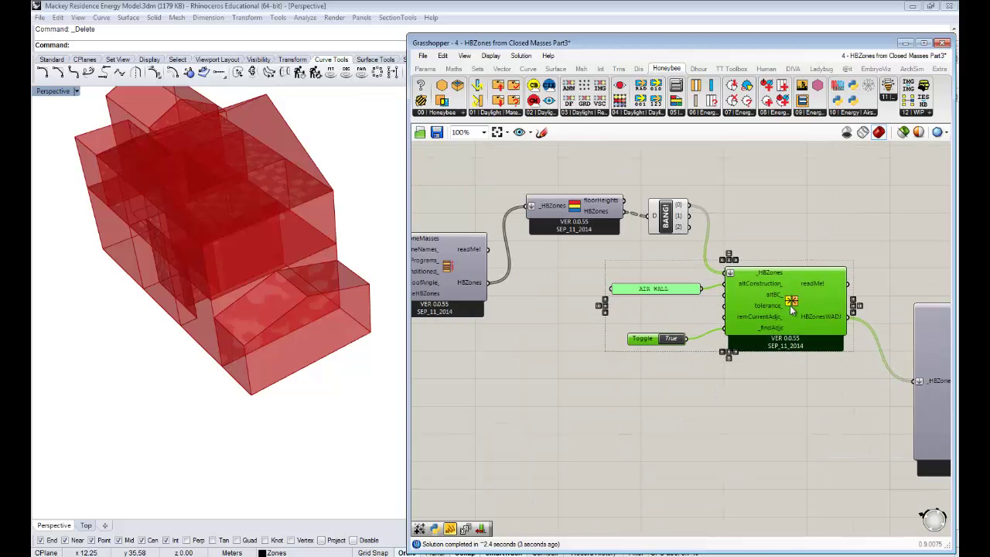
{"action": "left_click", "coordinate": [784, 164]}
- Turn off the Explode Tree preview and turn on the Solve Adjacencies preview to inspect the zones of that floor
{"action": "left_click", "coordinate": [666, 218]}
{"action": "right_click", "coordinate": [659, 176]}
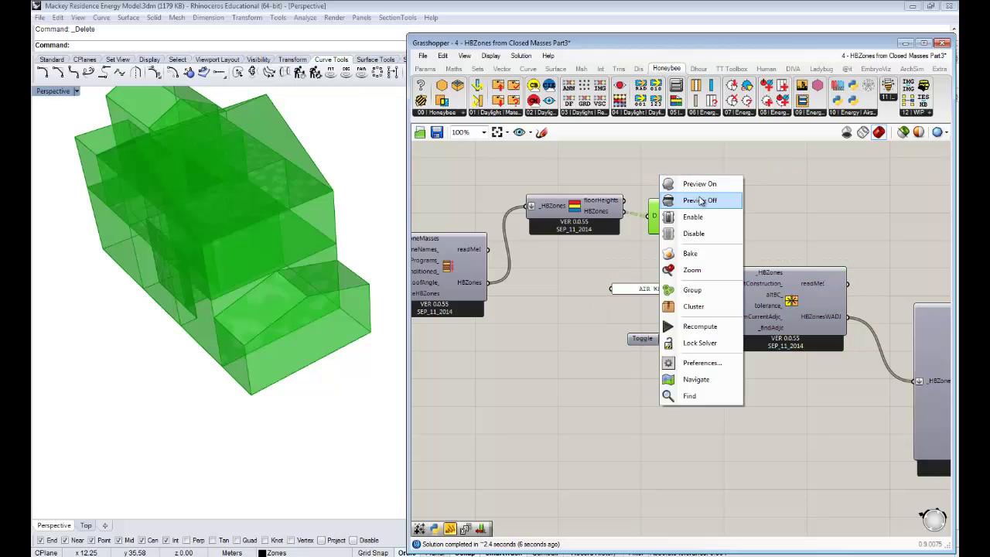
{"action": "left_click", "coordinate": [689, 198]}
{"action": "left_click", "coordinate": [782, 274]}
{"action": "right_click", "coordinate": [781, 230]}
{"action": "left_click", "coordinate": [809, 237]}
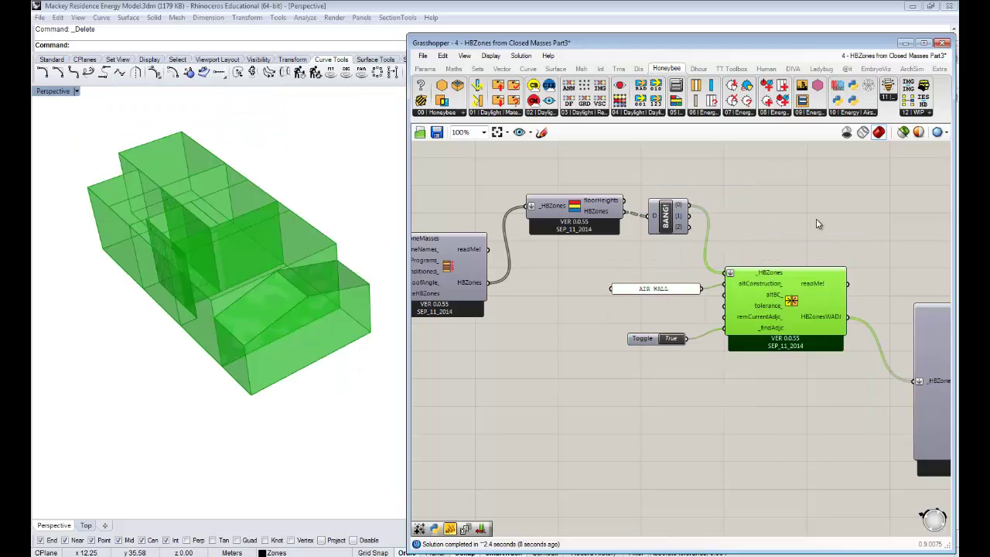
{"action": "left_click", "coordinate": [818, 224]}
{"action": "right_click_drag", "start_coordinate": [236, 287], "coordinate": [306, 234]}
{"action": "right_click_drag", "start_coordinate": [282, 275], "coordinate": [214, 420]}
{"action": "right_click_drag", "start_coordinate": [285, 387], "coordinate": [237, 327]}
{"action": "scroll", "coordinate": [246, 264], "scroll_direction": "up", "scroll_amount": 9}
{"action": "scroll", "coordinate": [280, 307], "scroll_direction": "down", "scroll_amount": 8}
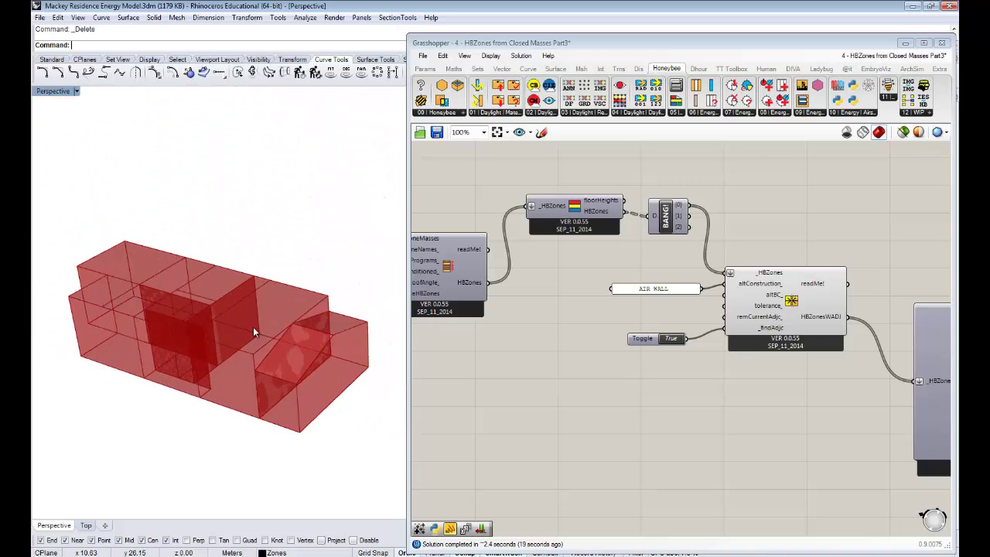
- Move the Decompose Based On Type component with its swatches and three previews farther away from Solve Adjacencies
{"action": "left_click", "coordinate": [689, 415]}
{"action": "scroll", "coordinate": [690, 411], "scroll_direction": "down", "scroll_amount": 4}
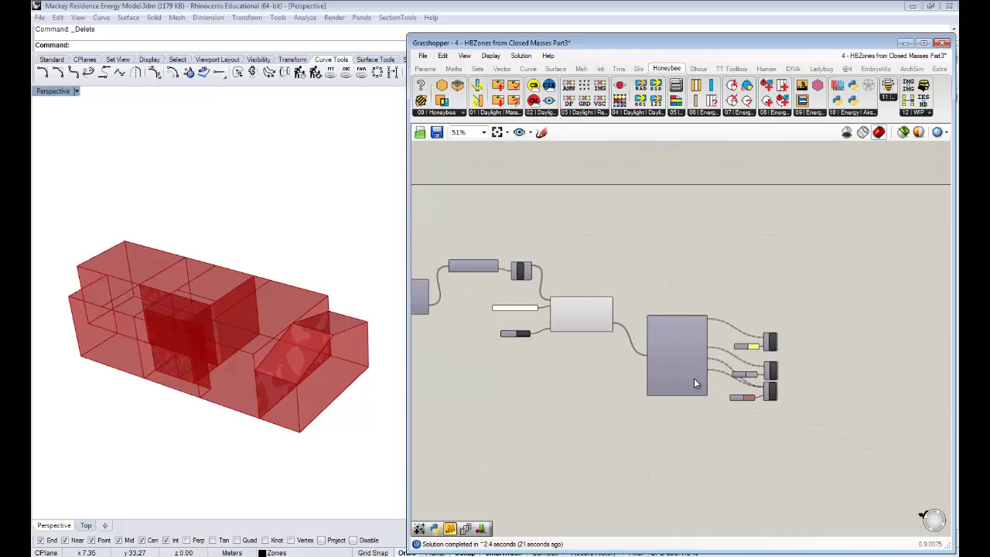
{"action": "scroll", "coordinate": [694, 378], "scroll_direction": "up", "scroll_amount": 2}
{"action": "left_click_drag", "start_coordinate": [851, 449], "coordinate": [588, 246]}
{"action": "scroll", "coordinate": [544, 320], "scroll_direction": "up", "scroll_amount": 2}
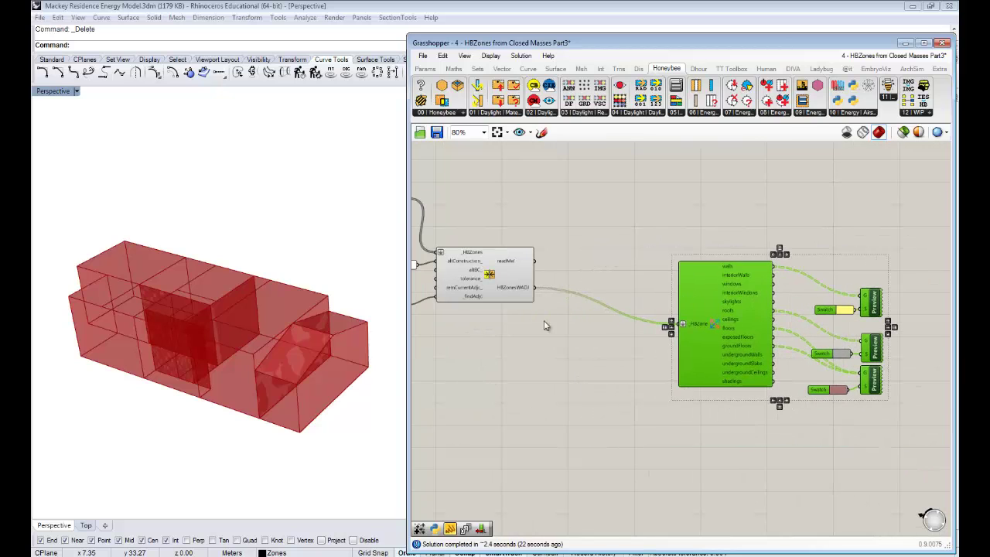
{"action": "scroll", "coordinate": [618, 322], "scroll_direction": "up", "scroll_amount": 2}
{"action": "left_click", "coordinate": [673, 374]}
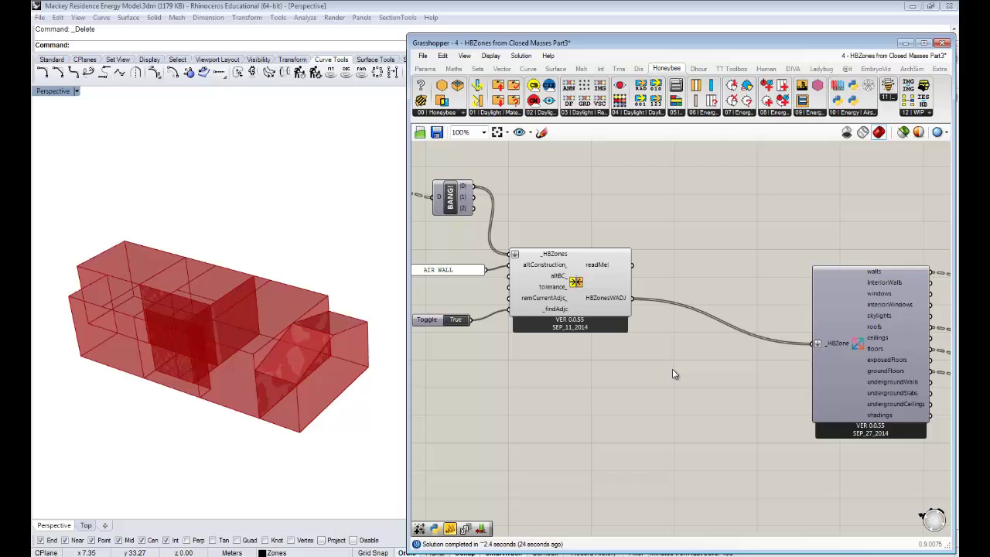
- Shift the Decompose Based On Type component with its swatches and previews away again, making room for a second Solve Adjacencies
{"action": "right_click_drag", "start_coordinate": [656, 375], "coordinate": [733, 372]}
{"action": "right_click_drag", "start_coordinate": [735, 294], "coordinate": [721, 293]}
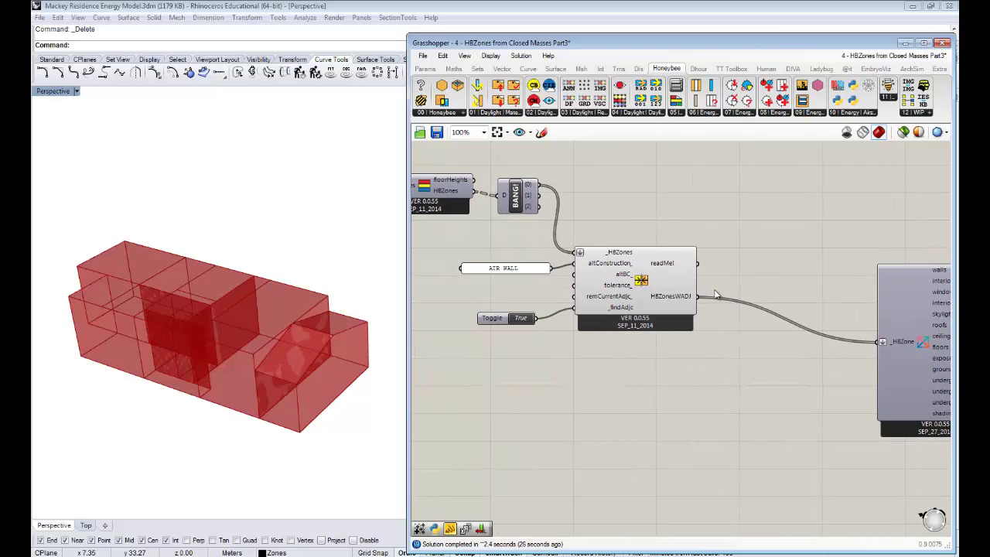
{"action": "right_click_drag", "start_coordinate": [787, 316], "coordinate": [663, 312]}
{"action": "right_click_drag", "start_coordinate": [529, 297], "coordinate": [335, 271]}
{"action": "left_click_drag", "start_coordinate": [862, 427], "coordinate": [549, 215]}
{"action": "left_click_drag", "start_coordinate": [606, 282], "coordinate": [797, 277]}
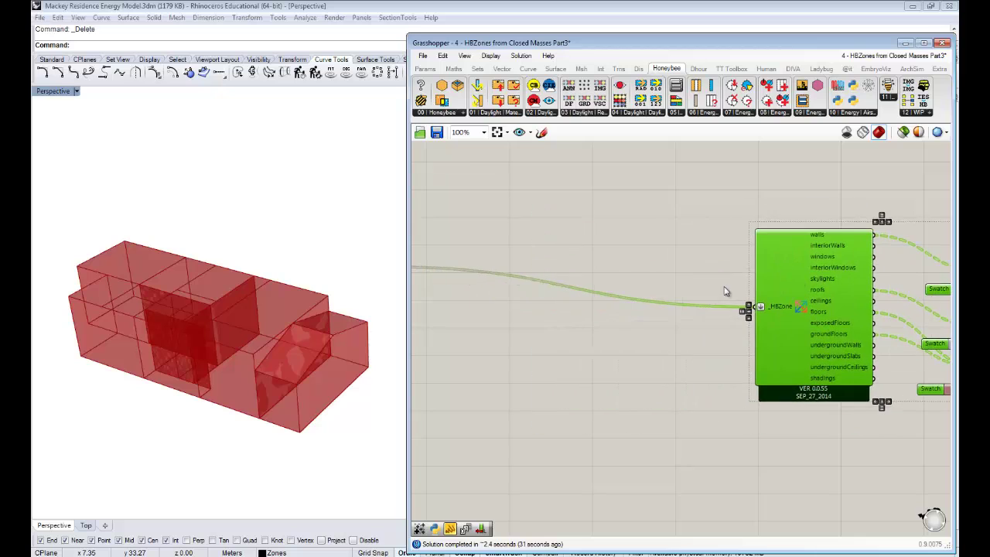
- Raise Solve Adjacencies together with its AIR WALL panel and toggle slightly, closer to the level of Explode Tree
{"action": "right_click_drag", "start_coordinate": [726, 291], "coordinate": [916, 314]}
{"action": "right_click_drag", "start_coordinate": [703, 314], "coordinate": [763, 317]}
{"action": "right_click_drag", "start_coordinate": [666, 279], "coordinate": [700, 272]}
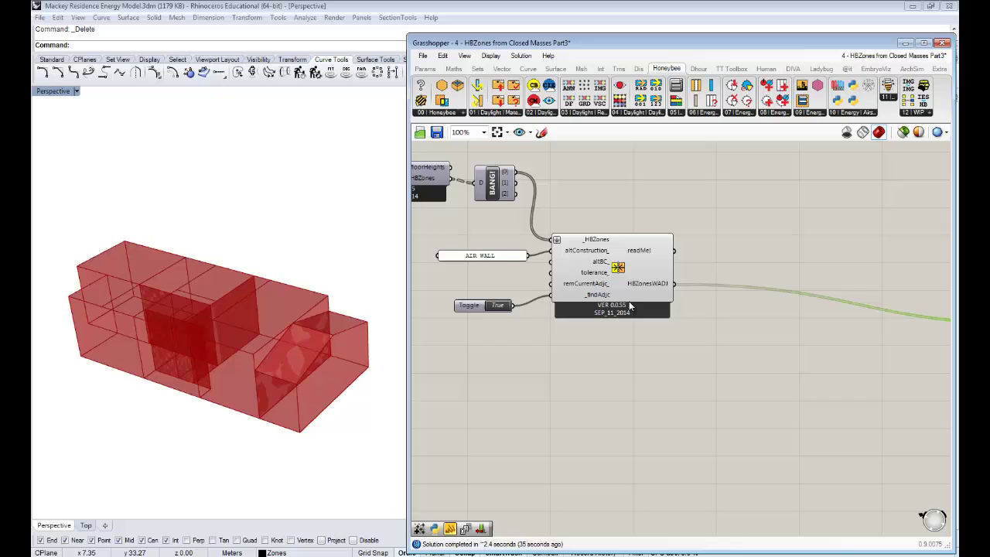
{"action": "left_click_drag", "start_coordinate": [652, 345], "coordinate": [484, 234]}
{"action": "left_click_drag", "start_coordinate": [610, 262], "coordinate": [610, 238]}
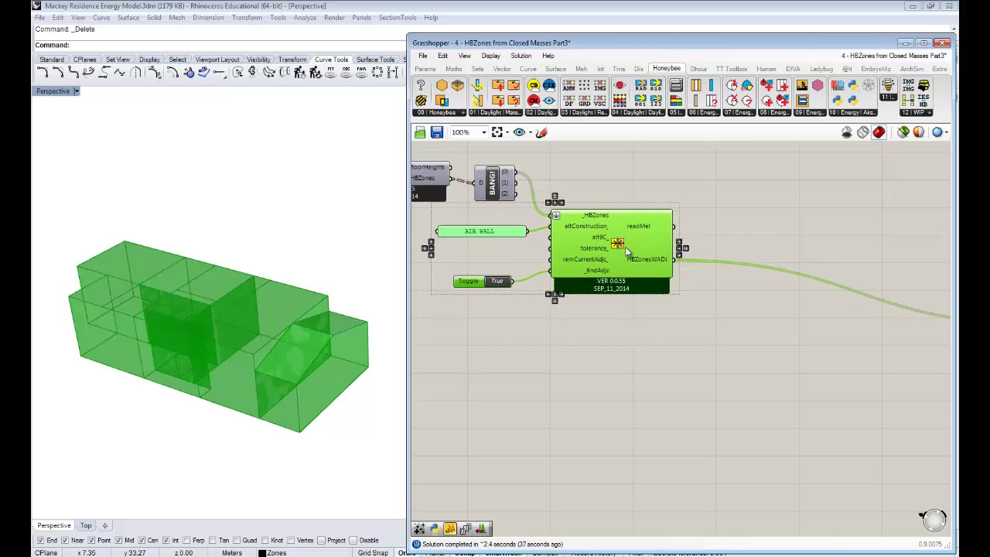
{"action": "left_click", "coordinate": [679, 329]}
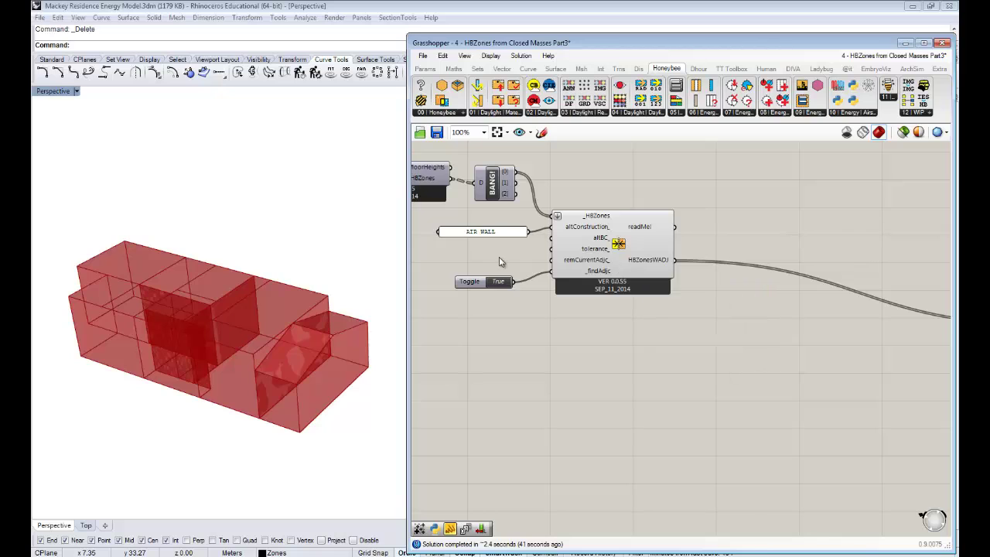
- Place a second Honeybee Solve Adjacencies component between the first one and Decompose Based On Type
{"action": "left_click", "coordinate": [462, 113]}
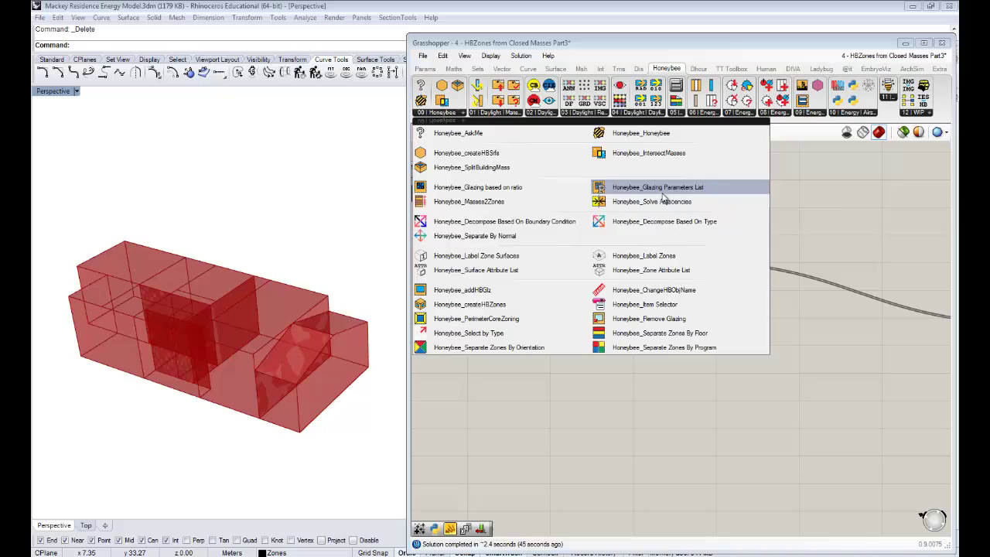
{"action": "left_click_drag", "start_coordinate": [662, 203], "coordinate": [790, 299]}
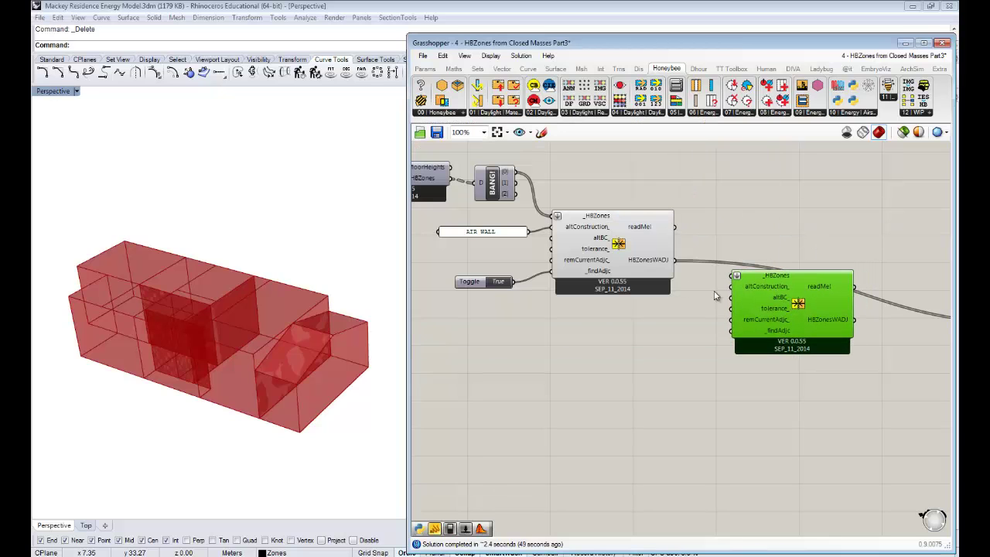
{"action": "right_click_drag", "start_coordinate": [782, 248], "coordinate": [751, 262]}
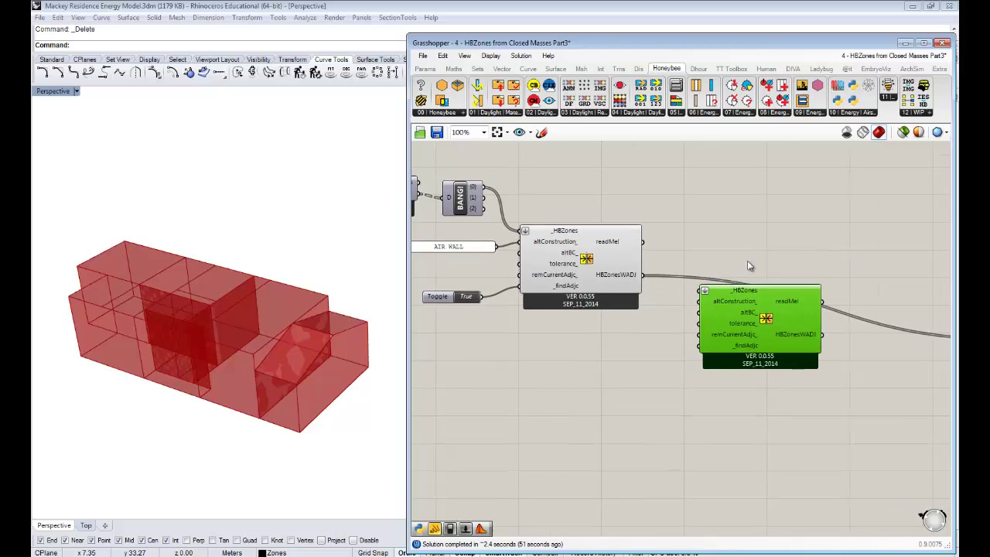
{"action": "left_click_drag", "start_coordinate": [763, 325], "coordinate": [794, 292]}
- Connect the first Solve Adjacencies' HBZonesWADJ and Explode Tree's {1} and {2} outputs to the second Solve Adjacencies' _HBZones input, and raise that component
{"action": "left_click_drag", "start_coordinate": [643, 274], "coordinate": [732, 259]}
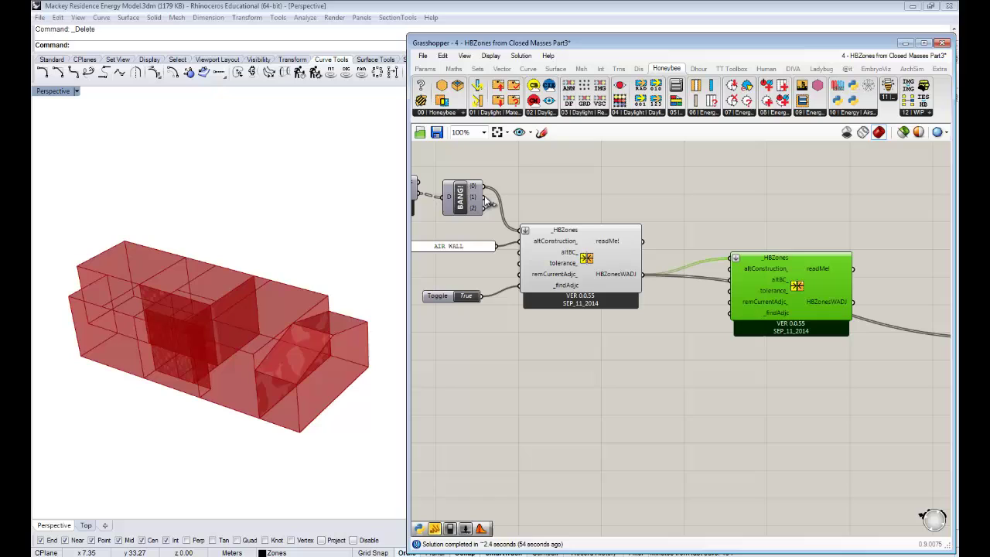
{"action": "left_click_drag", "start_coordinate": [487, 203], "coordinate": [733, 259]}
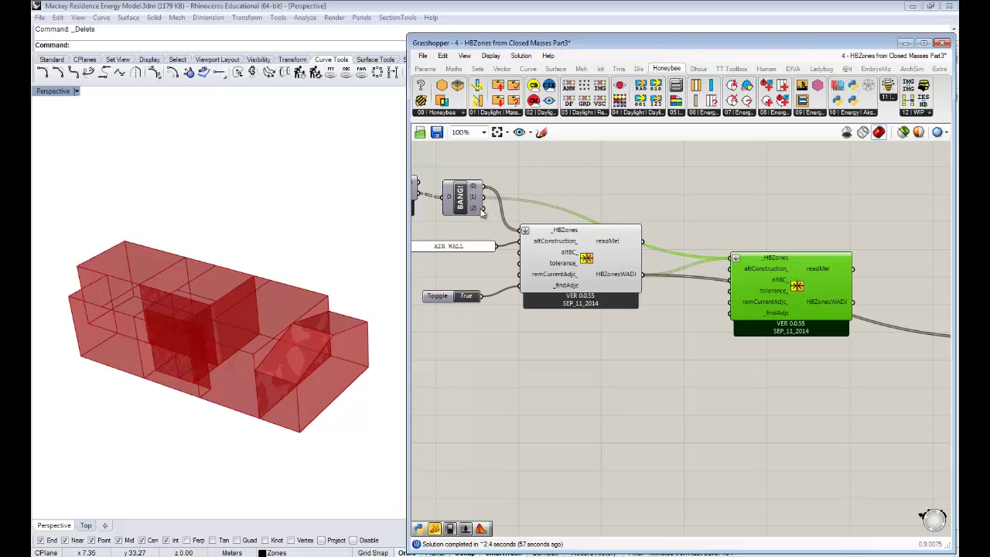
{"action": "left_click_drag", "start_coordinate": [804, 293], "coordinate": [844, 224]}
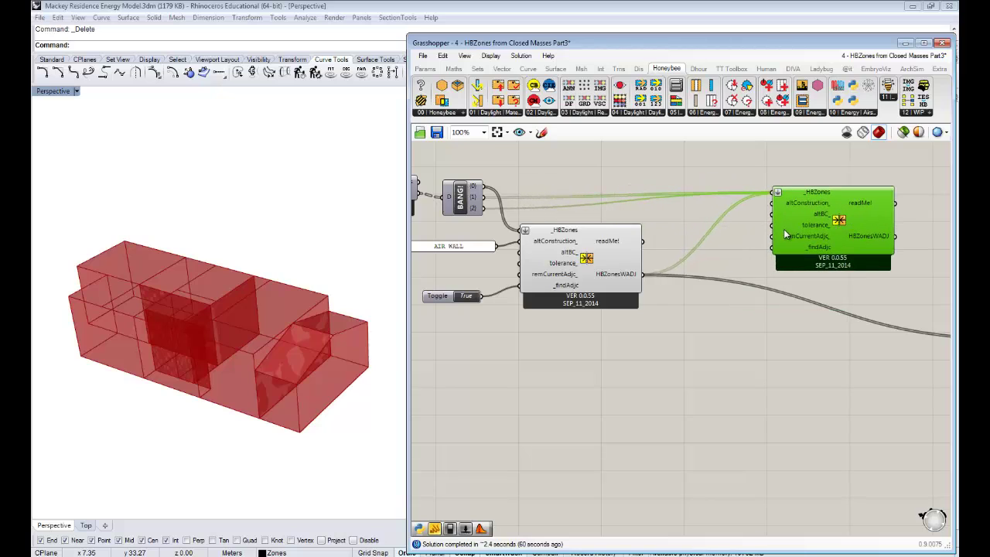
- Add a Boolean Toggle set to True and connect it to the remCurrentAdjc_ input of the second Solve Adjacencies
{"action": "mouse_move", "coordinate": [797, 237]}
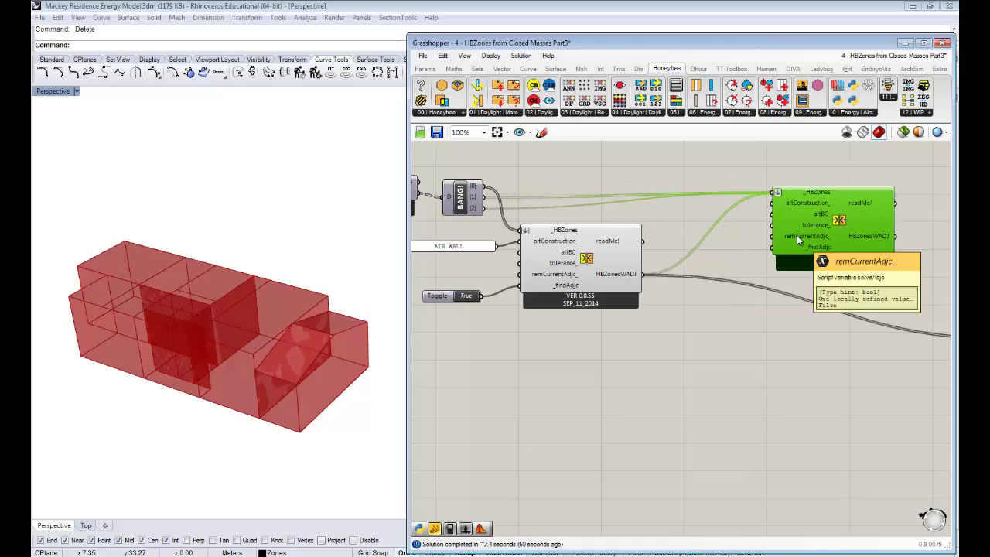
{"action": "double_click", "coordinate": [717, 234]}
{"action": "type", "text": "b"}
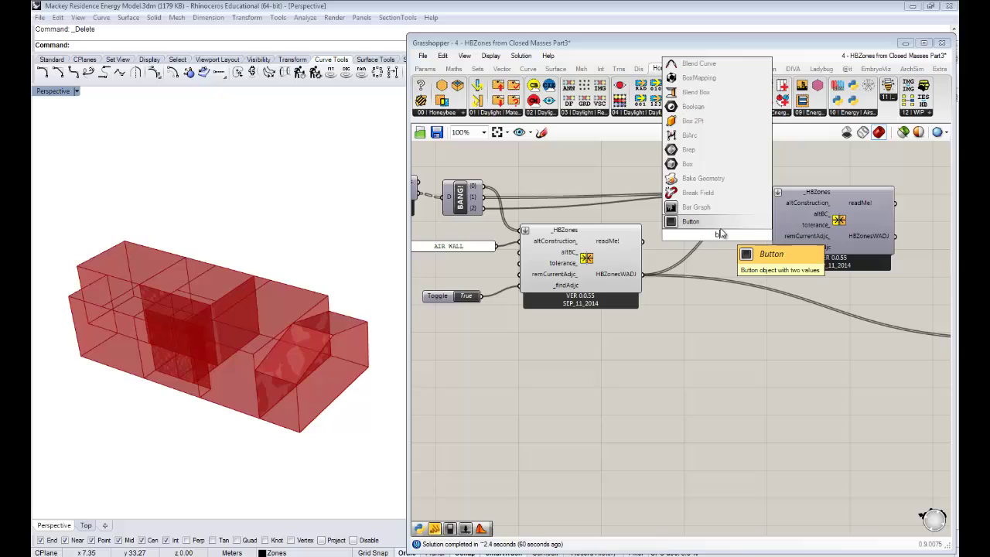
{"action": "type", "text": "o"}
{"action": "left_click", "coordinate": [683, 207]}
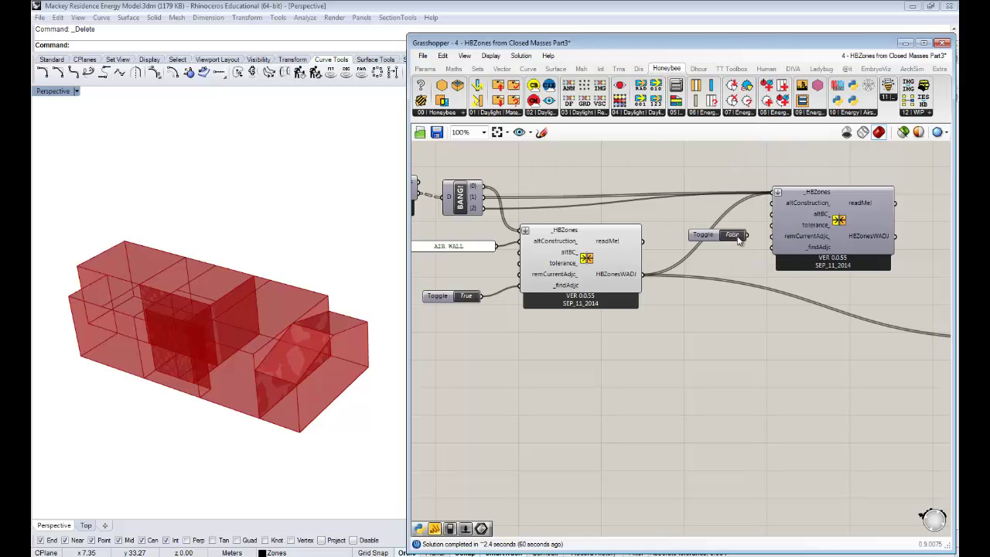
{"action": "double_click", "coordinate": [735, 237]}
{"action": "left_click_drag", "start_coordinate": [709, 240], "coordinate": [711, 243]}
{"action": "left_click_drag", "start_coordinate": [835, 229], "coordinate": [830, 234]}
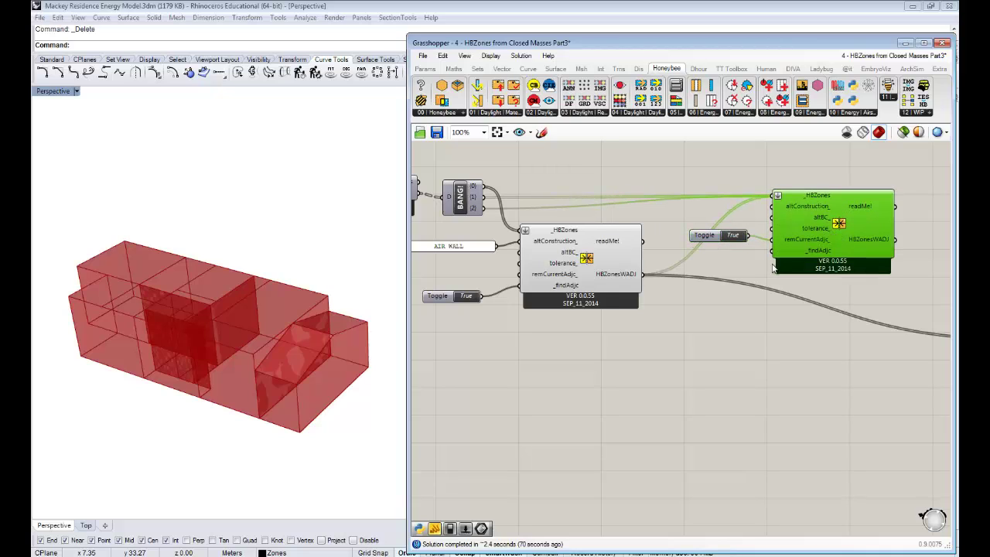
{"action": "left_click_drag", "start_coordinate": [593, 271], "coordinate": [590, 272]}
{"action": "left_click", "coordinate": [672, 335]}
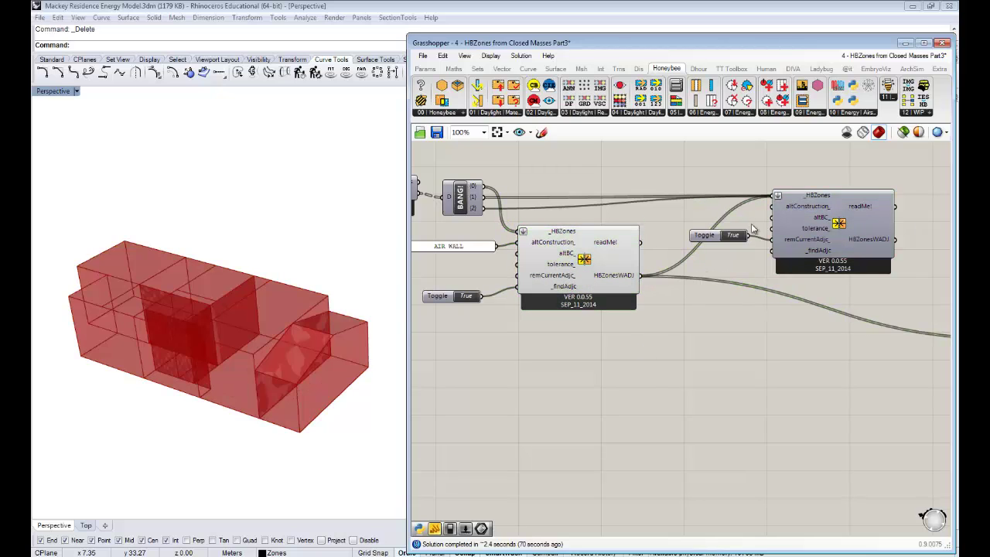
- Duplicate the True toggle and connect the copy to the _findAdjc input of the second Solve Adjacencies
{"action": "left_click", "coordinate": [705, 235]}
{"action": "key", "text": "ctrl+c"}
{"action": "key", "text": "ctrl+v"}
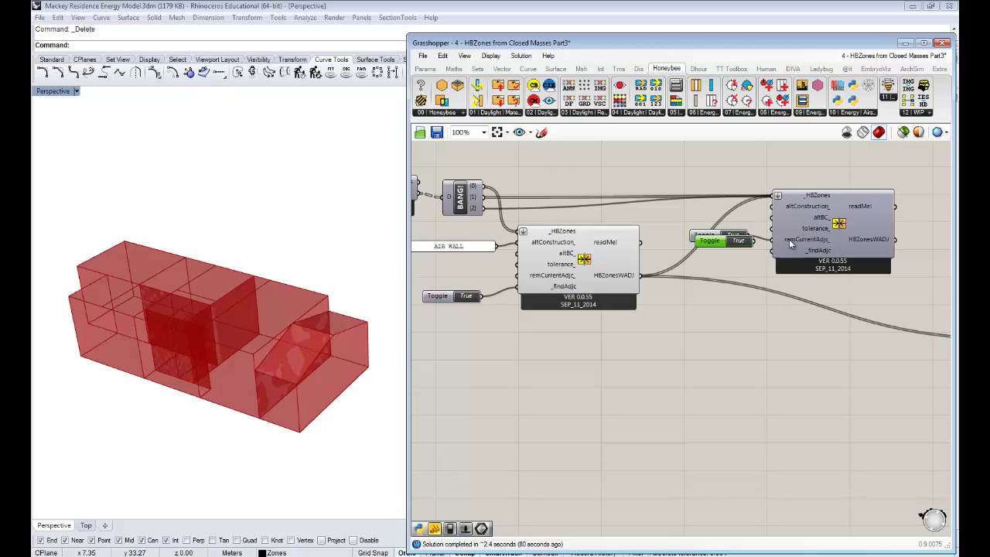
{"action": "left_click_drag", "start_coordinate": [716, 240], "coordinate": [772, 251]}
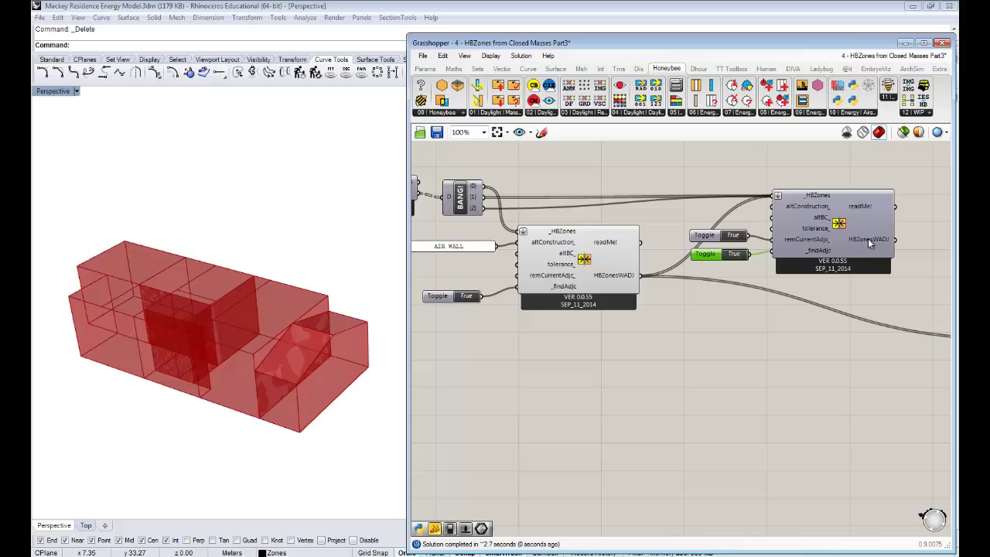
{"action": "mouse_move", "coordinate": [868, 238]}
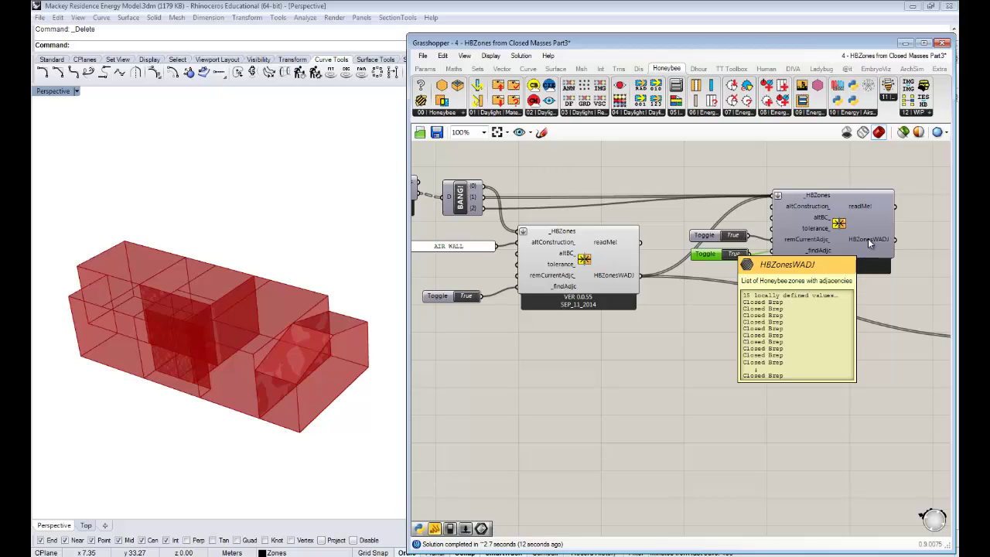
{"action": "right_click_drag", "start_coordinate": [868, 238], "coordinate": [536, 224]}
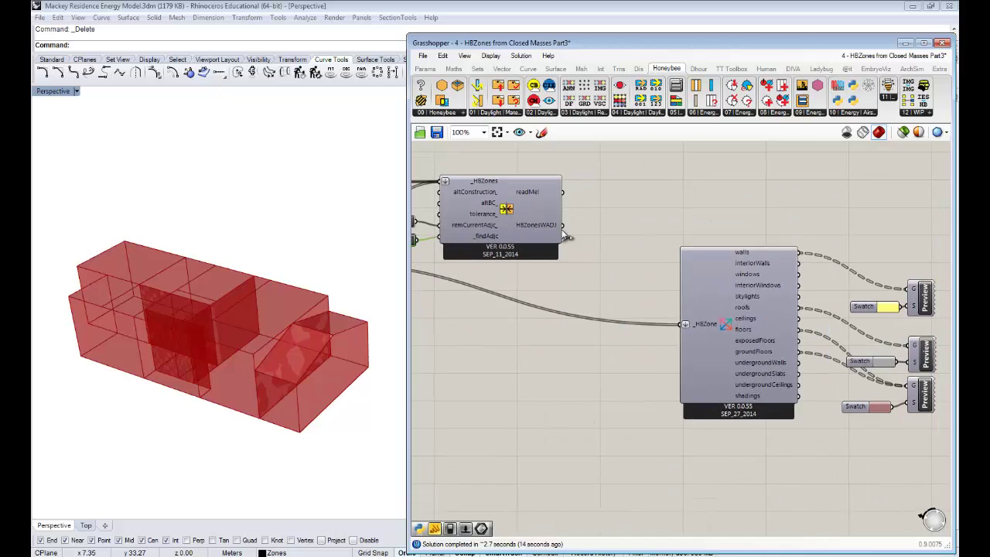
{"action": "left_click_drag", "start_coordinate": [564, 226], "coordinate": [646, 309]}
- Examine the chain from the floor-separated zones through the AIR WALL Solve Adjacencies to the second Solve Adjacencies and its toggles
{"action": "right_click_drag", "start_coordinate": [515, 280], "coordinate": [700, 285]}
{"action": "scroll", "coordinate": [648, 275], "scroll_direction": "down", "scroll_amount": 1}
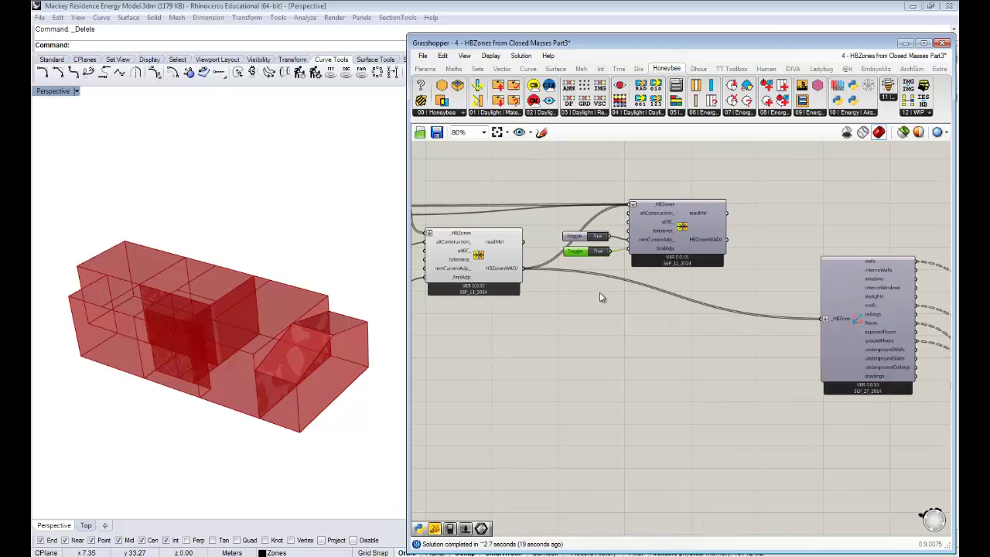
{"action": "right_click_drag", "start_coordinate": [597, 293], "coordinate": [717, 285]}
{"action": "scroll", "coordinate": [539, 277], "scroll_direction": "up", "scroll_amount": 4}
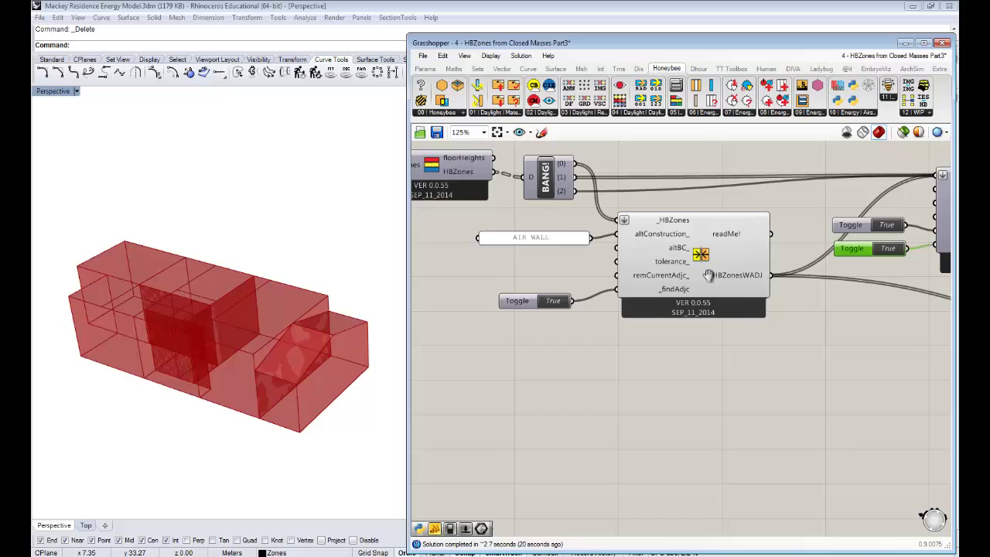
{"action": "right_click_drag", "start_coordinate": [599, 288], "coordinate": [624, 314]}
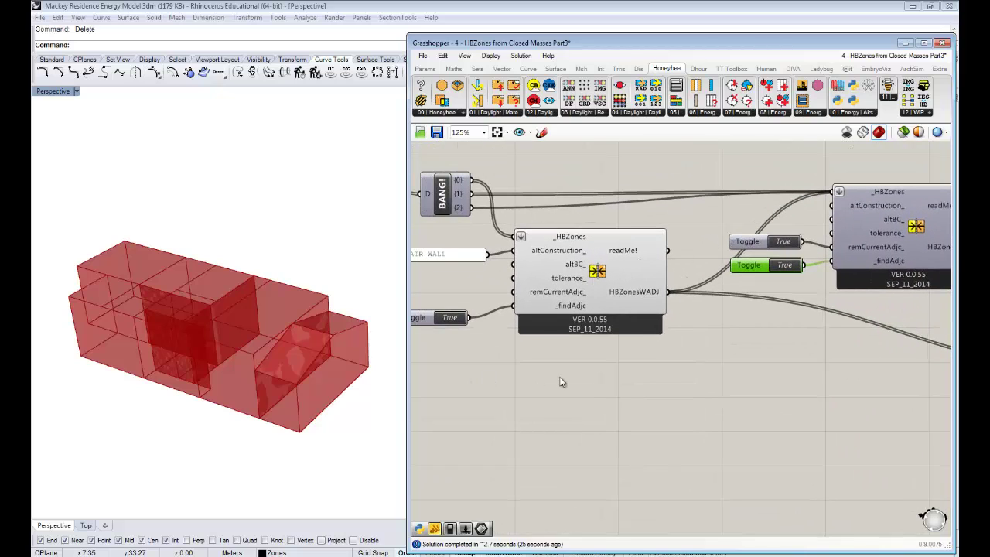
{"action": "right_click_drag", "start_coordinate": [574, 366], "coordinate": [642, 363]}
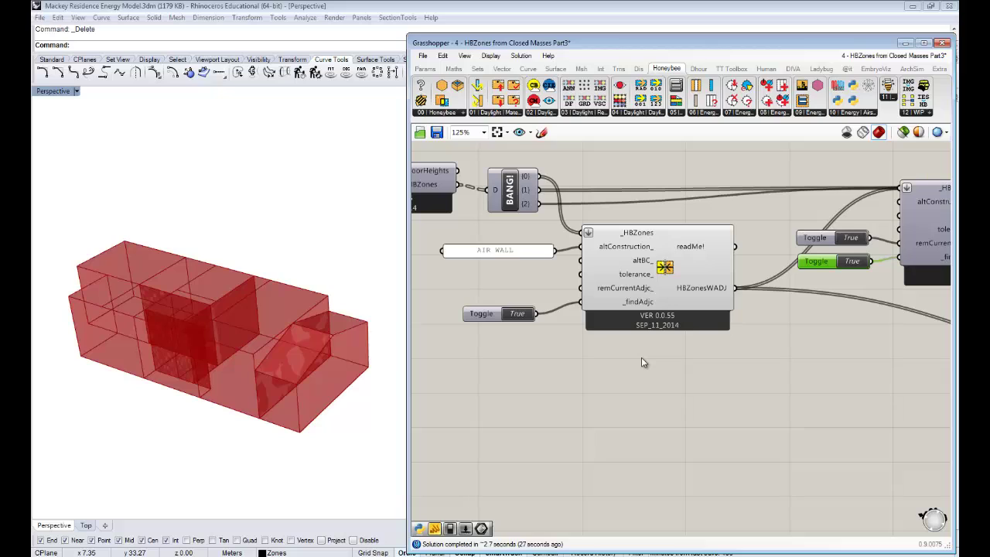
{"action": "mouse_move", "coordinate": [641, 266]}
{"action": "right_click_drag", "start_coordinate": [778, 317], "coordinate": [715, 321]}
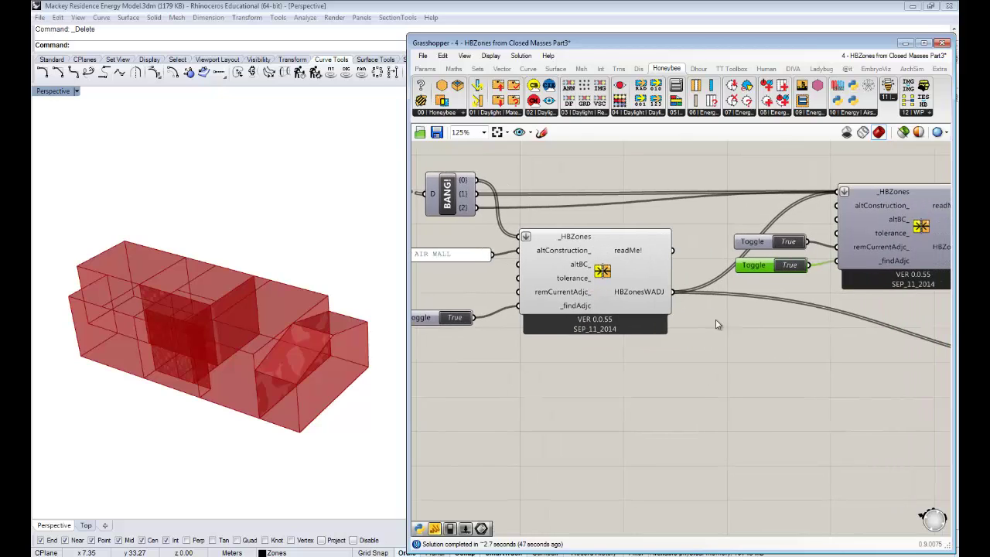
{"action": "left_click", "coordinate": [475, 255]}
{"action": "scroll", "coordinate": [483, 254], "scroll_direction": "down", "scroll_amount": 1}
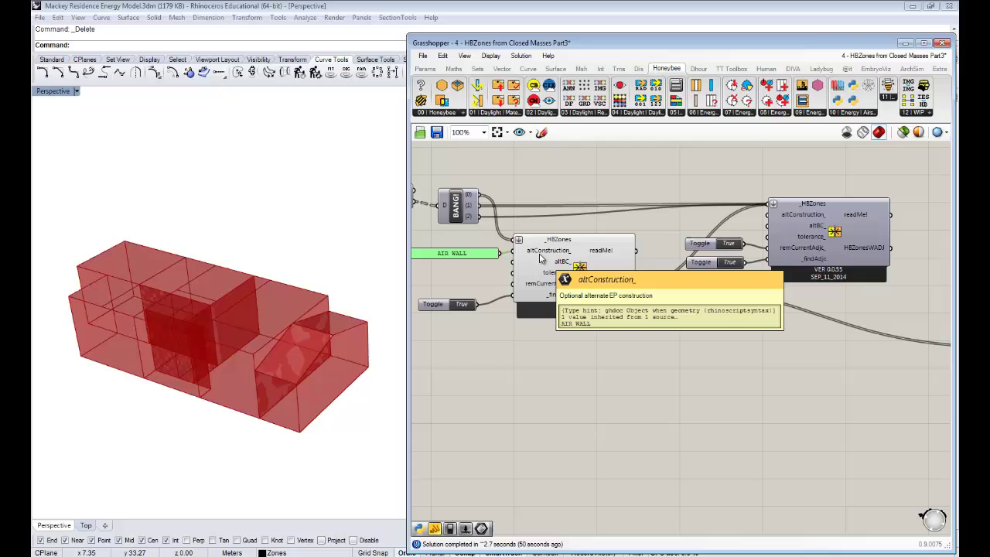
{"action": "right_click_drag", "start_coordinate": [709, 336], "coordinate": [619, 343]}
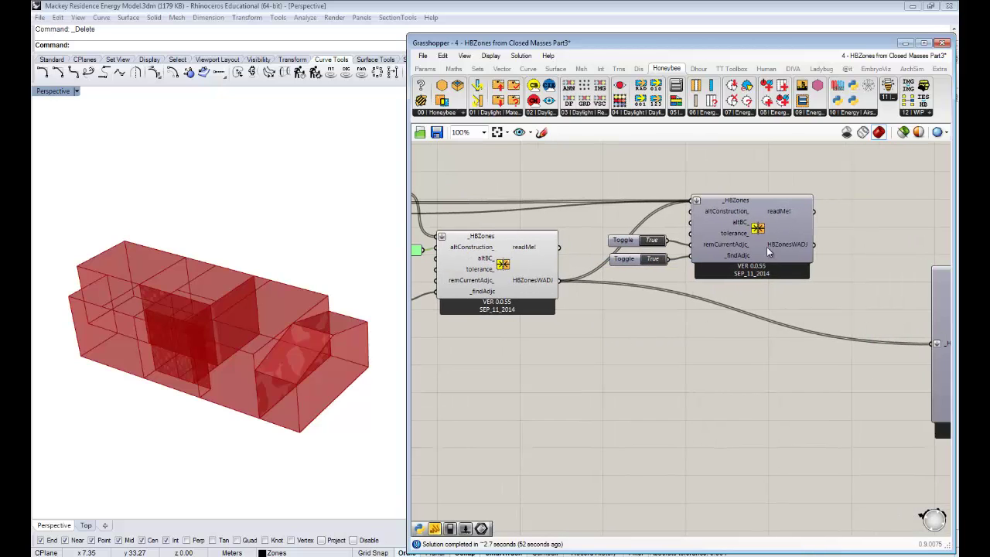
{"action": "mouse_move", "coordinate": [766, 246]}
{"action": "scroll", "coordinate": [750, 286], "scroll_direction": "down", "scroll_amount": 2}
{"action": "right_click_drag", "start_coordinate": [673, 263], "coordinate": [814, 264]}
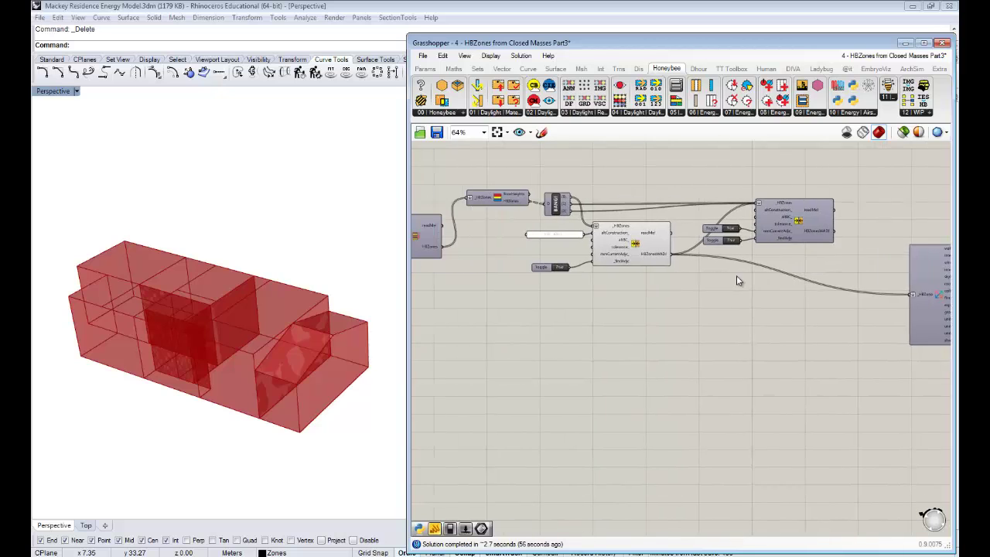
{"action": "right_click_drag", "start_coordinate": [628, 271], "coordinate": [693, 272]}
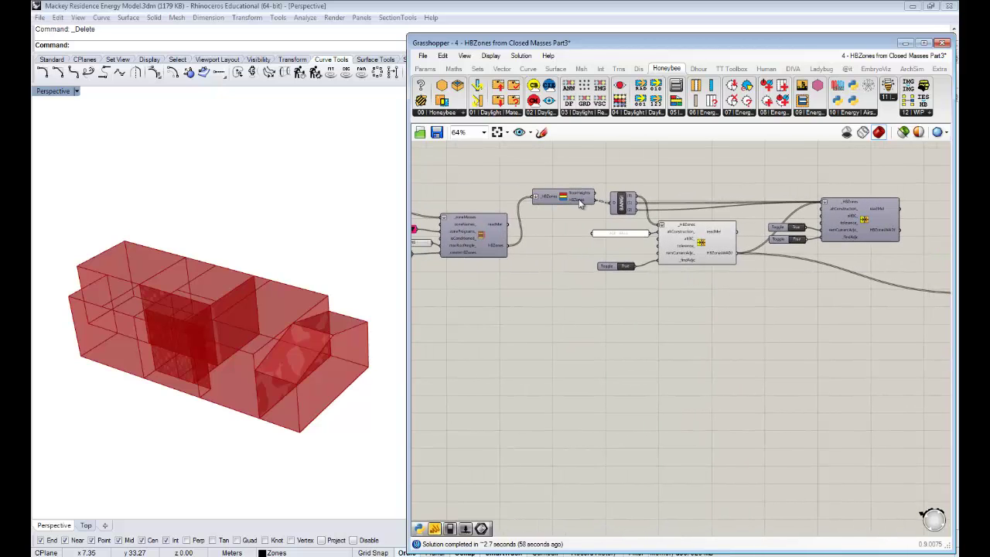
{"action": "right_click_drag", "start_coordinate": [776, 246], "coordinate": [662, 242]}
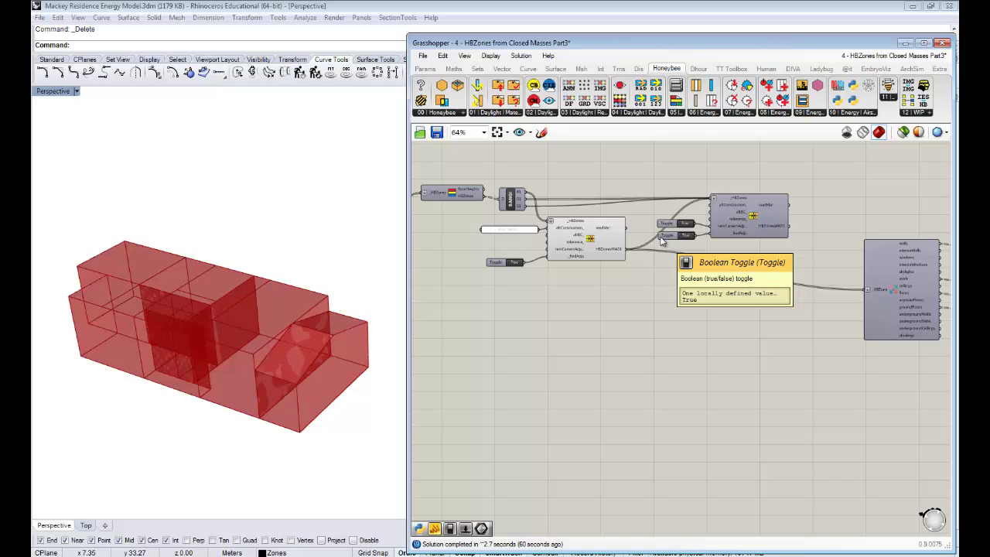
- Place a Honeybee Decompose Based On Boundary Condition component below the second Solve Adjacencies
{"action": "left_click", "coordinate": [462, 114]}
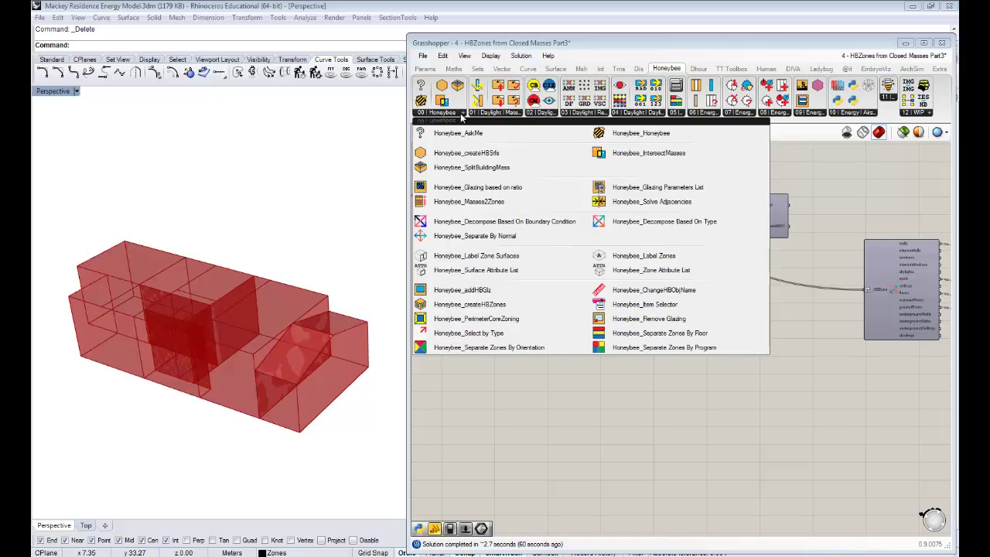
{"action": "mouse_move", "coordinate": [503, 167]}
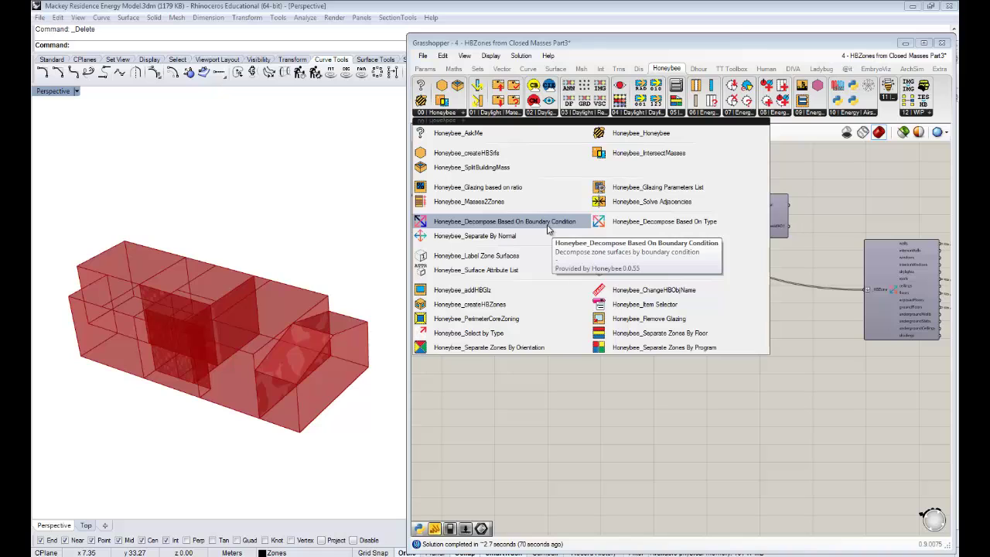
{"action": "left_click", "coordinate": [548, 223]}
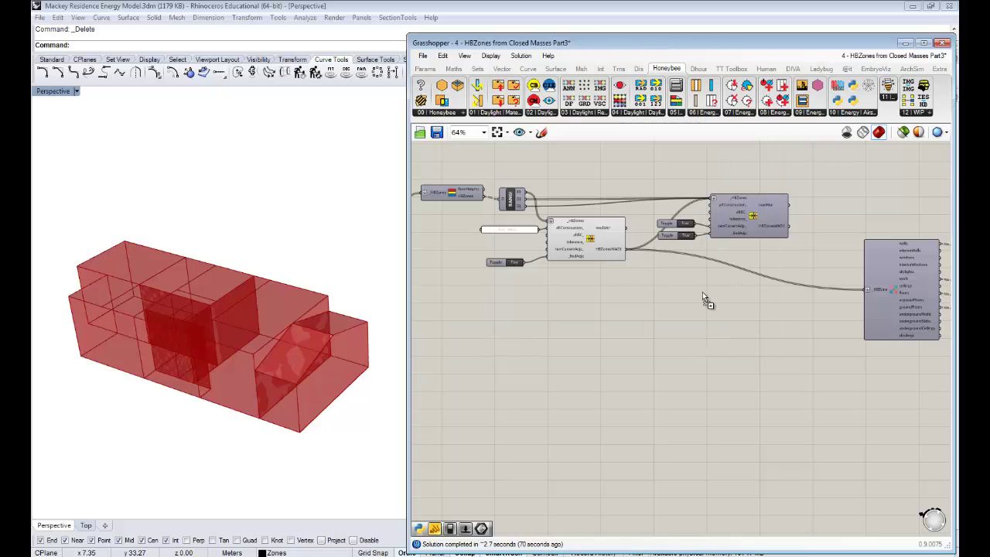
{"action": "left_click", "coordinate": [768, 297]}
{"action": "right_click_drag", "start_coordinate": [769, 298], "coordinate": [752, 253]}
{"action": "left_click_drag", "start_coordinate": [752, 252], "coordinate": [747, 285]}
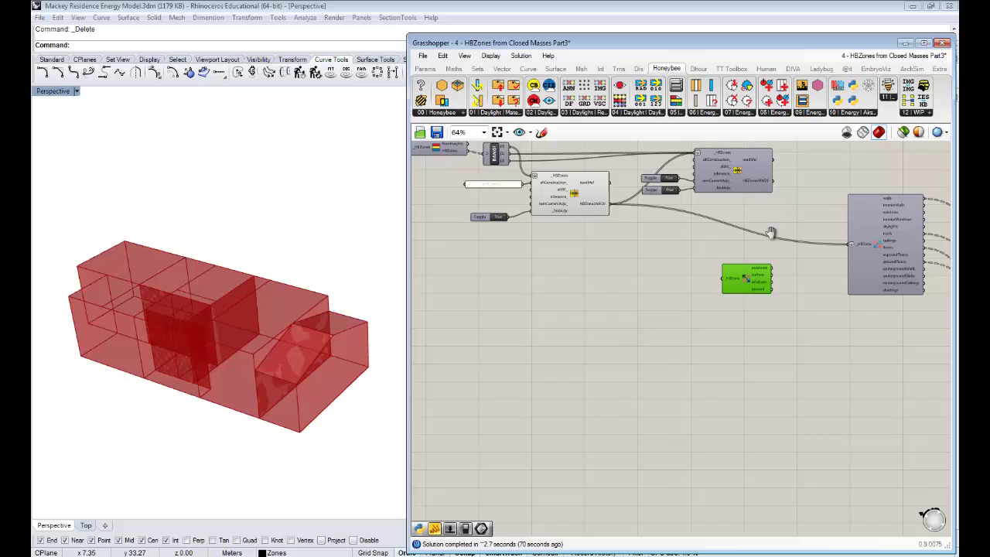
{"action": "scroll", "coordinate": [772, 233], "scroll_direction": "up", "scroll_amount": 3}
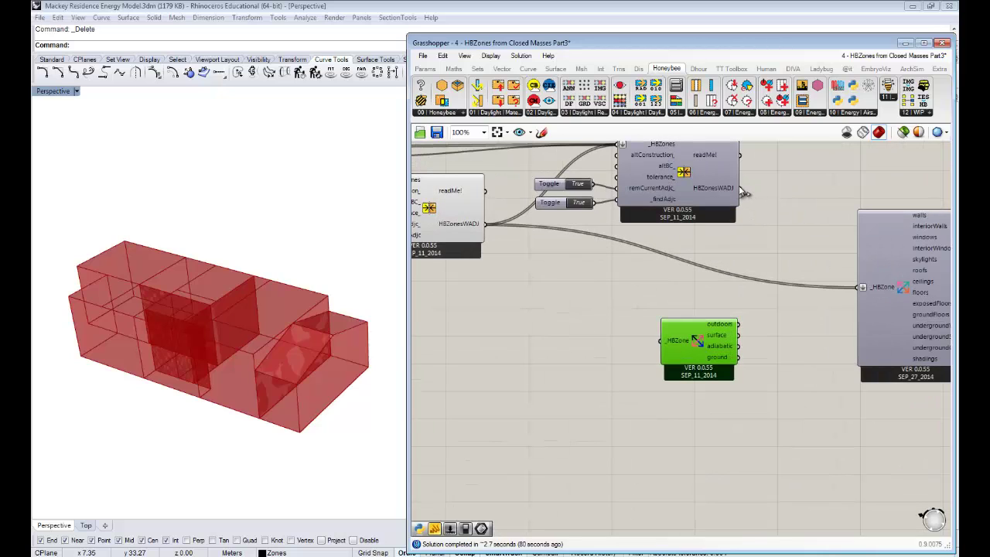
- Connect the second Solve Adjacencies' HBZonesWADJ output to the _HBZone input of Decompose Based On Boundary Condition and reposition that component
{"action": "left_click_drag", "start_coordinate": [743, 192], "coordinate": [664, 340]}
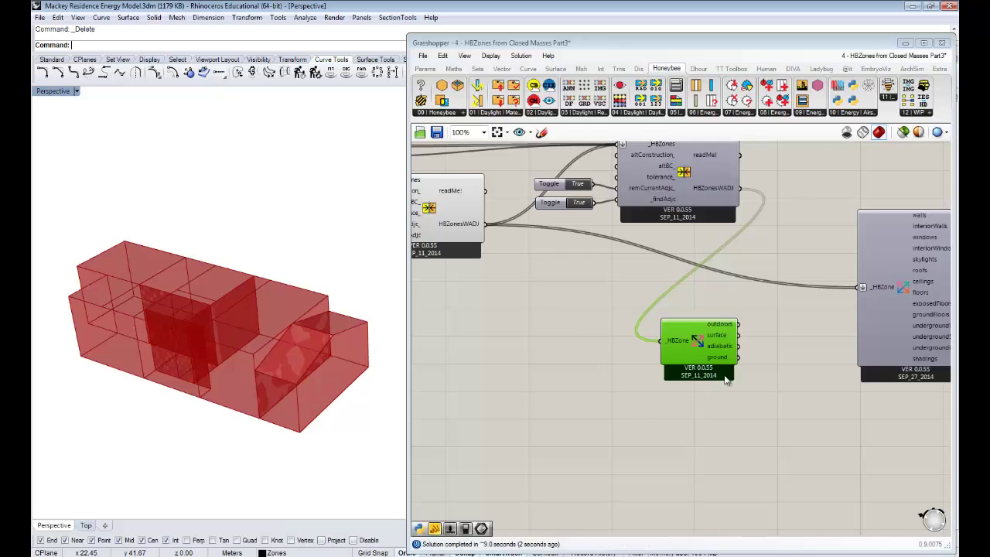
{"action": "right_click_drag", "start_coordinate": [725, 345], "coordinate": [571, 323]}
{"action": "left_click_drag", "start_coordinate": [571, 323], "coordinate": [543, 322]}
- Turn off the geometry preview of the first Solve Adjacencies component, the one using the AIR WALL construction
{"action": "right_click_drag", "start_coordinate": [696, 321], "coordinate": [798, 409]}
{"action": "left_click", "coordinate": [493, 238]}
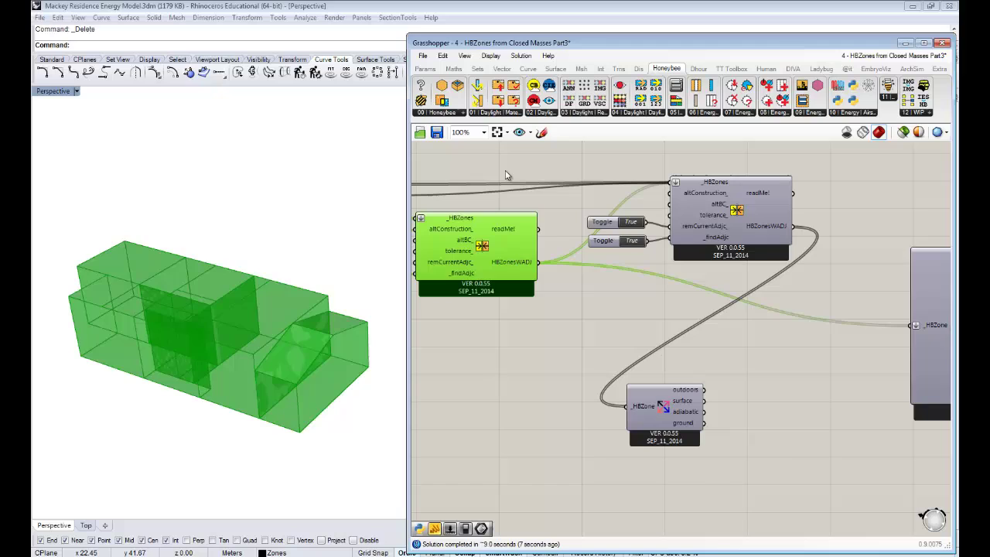
{"action": "right_click", "coordinate": [506, 170]}
{"action": "left_click", "coordinate": [545, 193]}
- Add a Custom Preview beside the boundary-condition decomposition and connect the outdoors output to its G input to inspect the exterior surfaces
{"action": "double_click", "coordinate": [797, 450]}
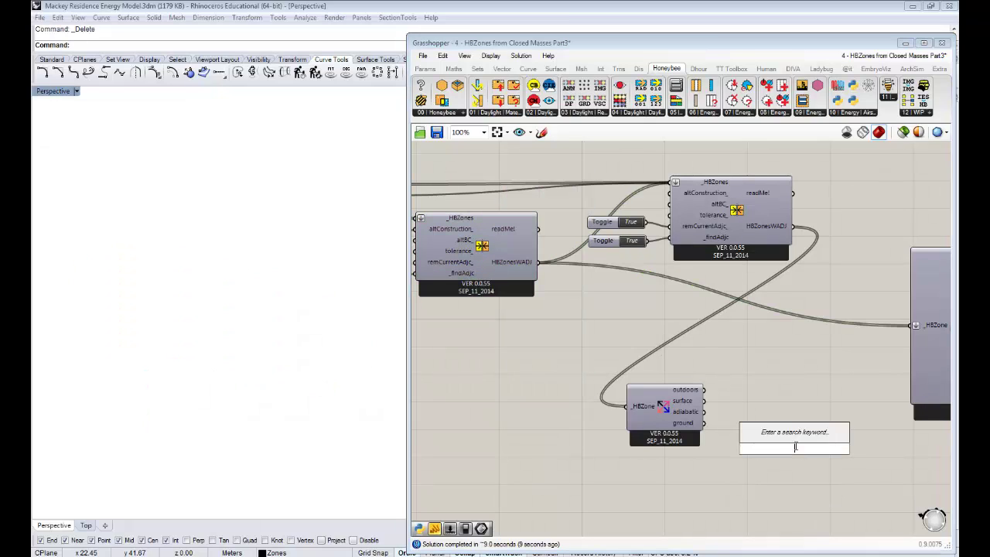
{"action": "type", "text": "preview"}
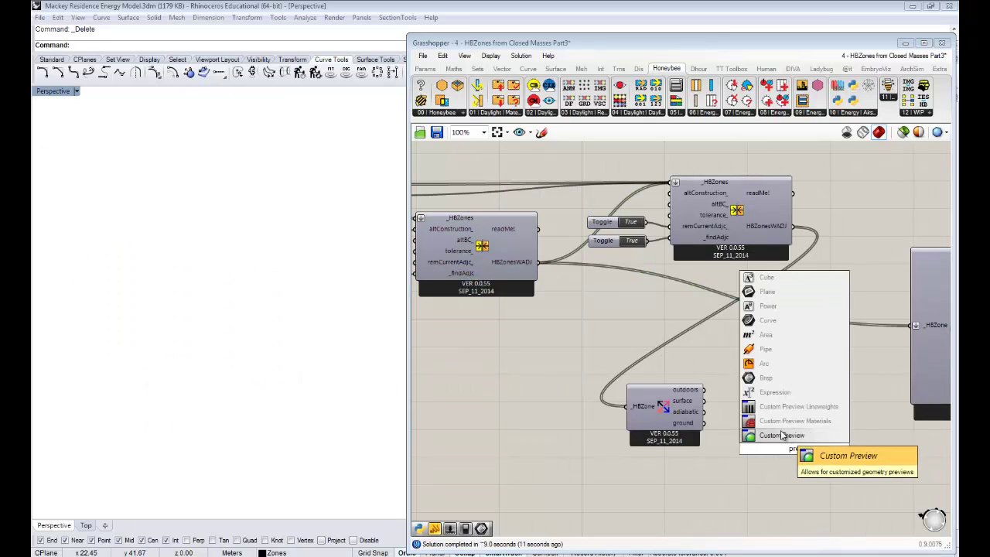
{"action": "left_click", "coordinate": [789, 437]}
{"action": "left_click_drag", "start_coordinate": [789, 455], "coordinate": [770, 421]}
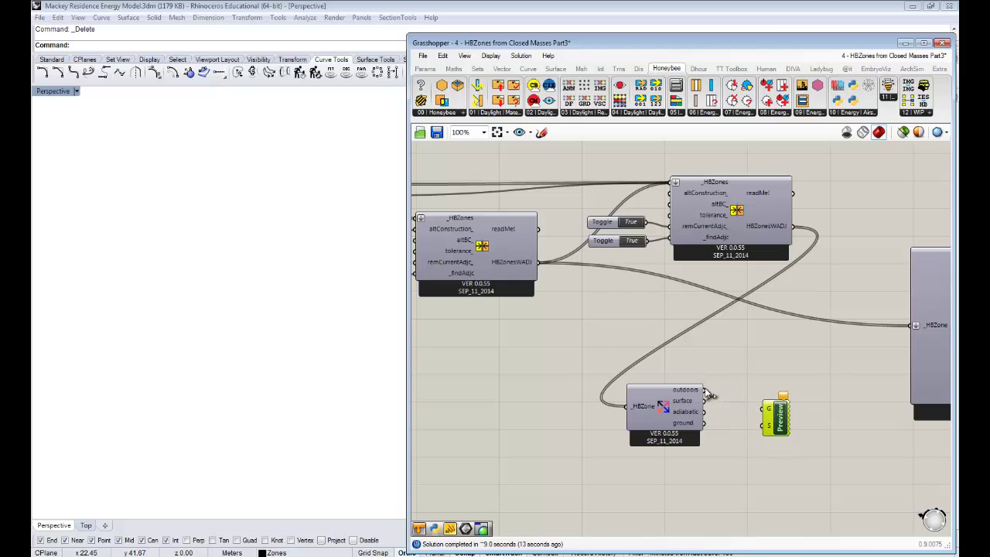
{"action": "left_click_drag", "start_coordinate": [705, 390], "coordinate": [766, 394]}
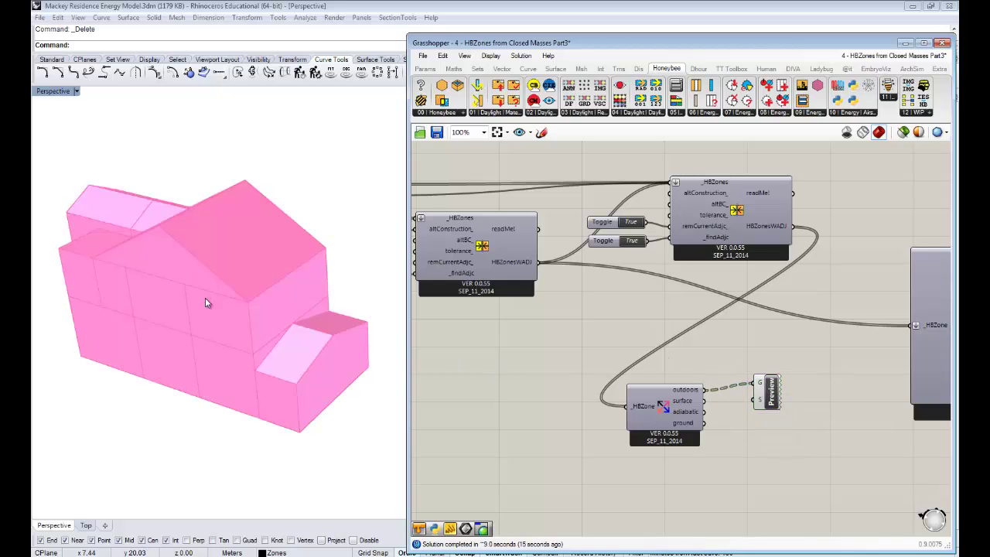
{"action": "right_click_drag", "start_coordinate": [205, 302], "coordinate": [224, 333]}
{"action": "left_click_drag", "start_coordinate": [766, 399], "coordinate": [780, 406]}
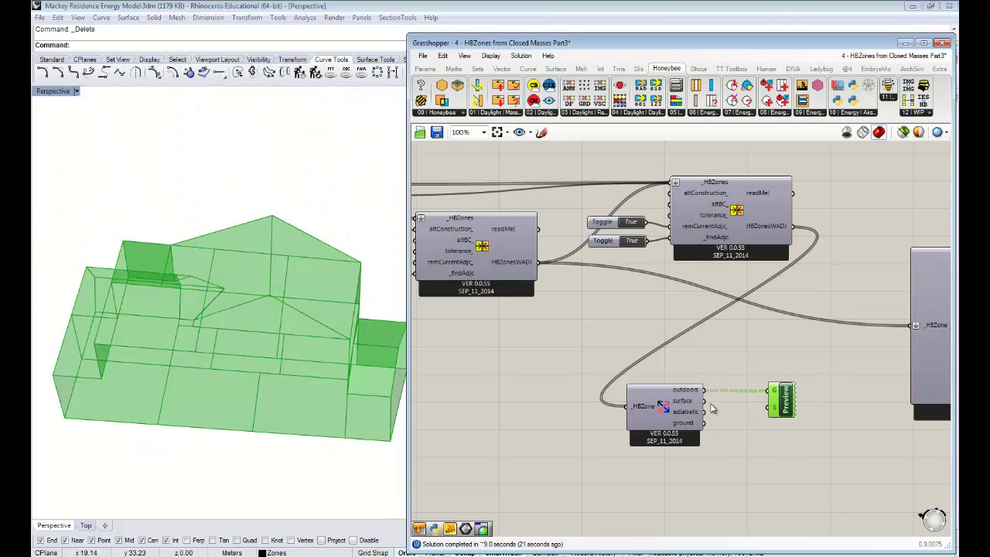
- Feed the Custom Preview's G input from the surface output and from the adiabatic output in turn, inspecting the displayed geometry
{"action": "left_click_drag", "start_coordinate": [703, 401], "coordinate": [766, 392]}
{"action": "left_click", "coordinate": [729, 364]}
{"action": "right_click_drag", "start_coordinate": [210, 361], "coordinate": [228, 404]}
{"action": "left_click_drag", "start_coordinate": [702, 411], "coordinate": [764, 393], "text": "shift"}
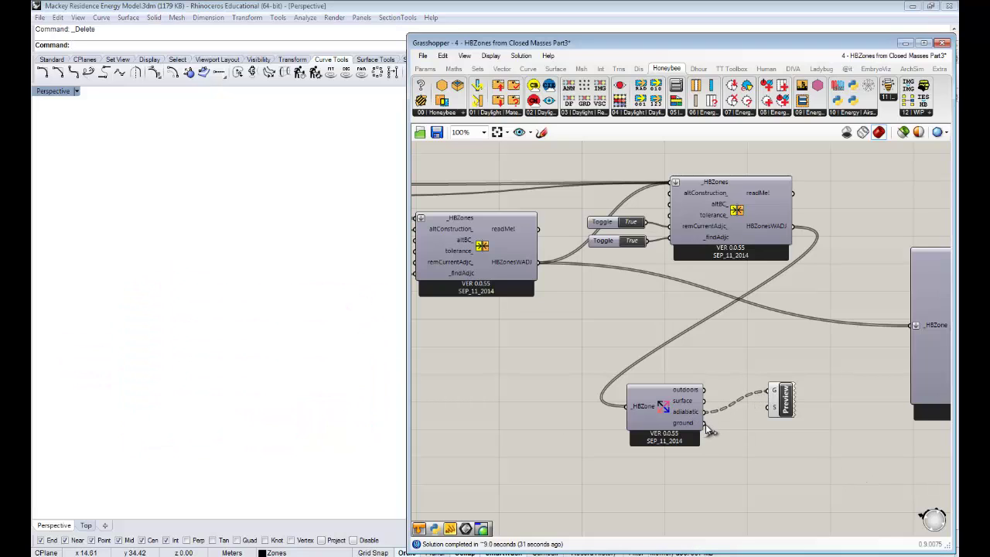
- Connect the ground output to the Custom Preview's G input and inspect the surfaces with a ground boundary condition
{"action": "left_click_drag", "start_coordinate": [704, 423], "coordinate": [768, 391], "text": "shift"}
{"action": "right_click_drag", "start_coordinate": [243, 395], "coordinate": [325, 402]}
{"action": "scroll", "coordinate": [283, 442], "scroll_direction": "up", "scroll_amount": 5}
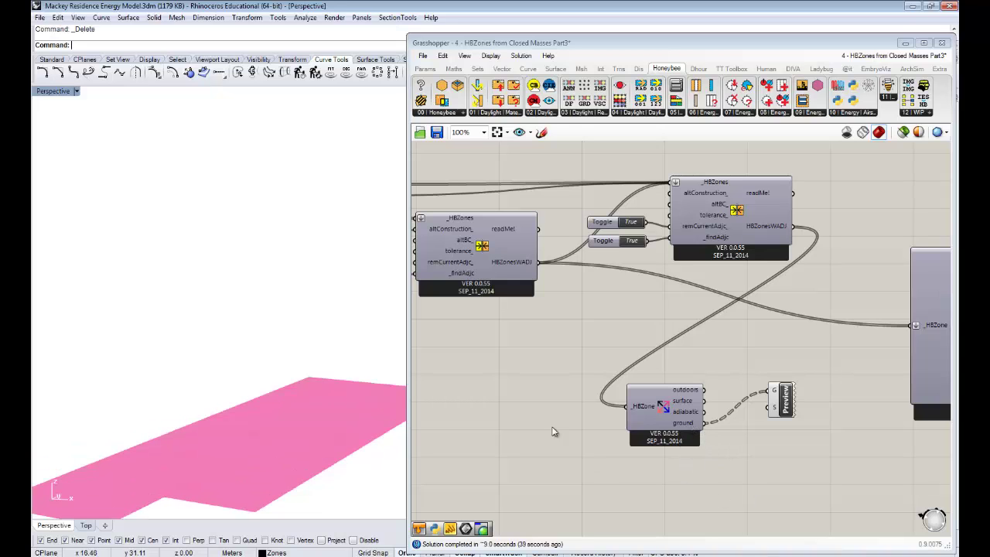
{"action": "right_click_drag", "start_coordinate": [247, 417], "coordinate": [275, 388]}
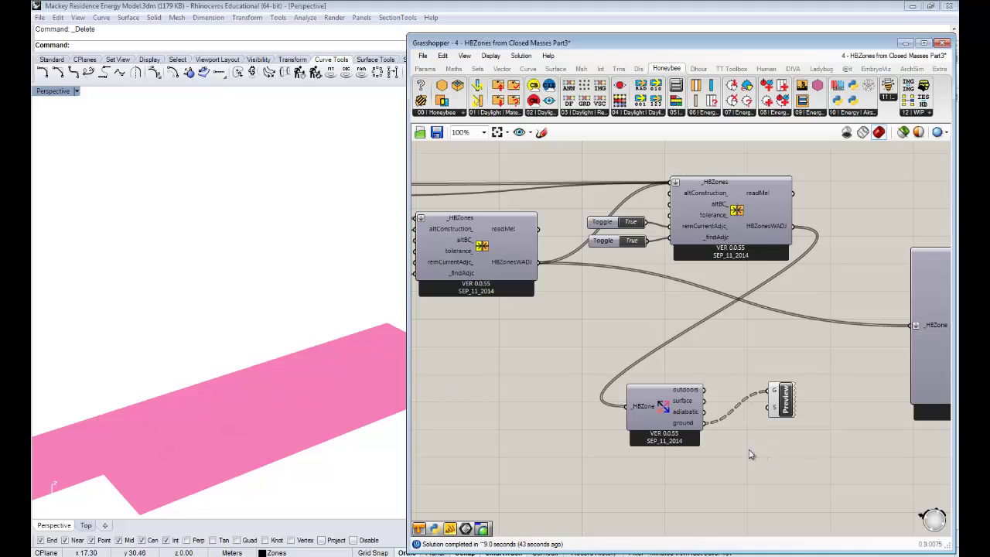
{"action": "mouse_move", "coordinate": [691, 428]}
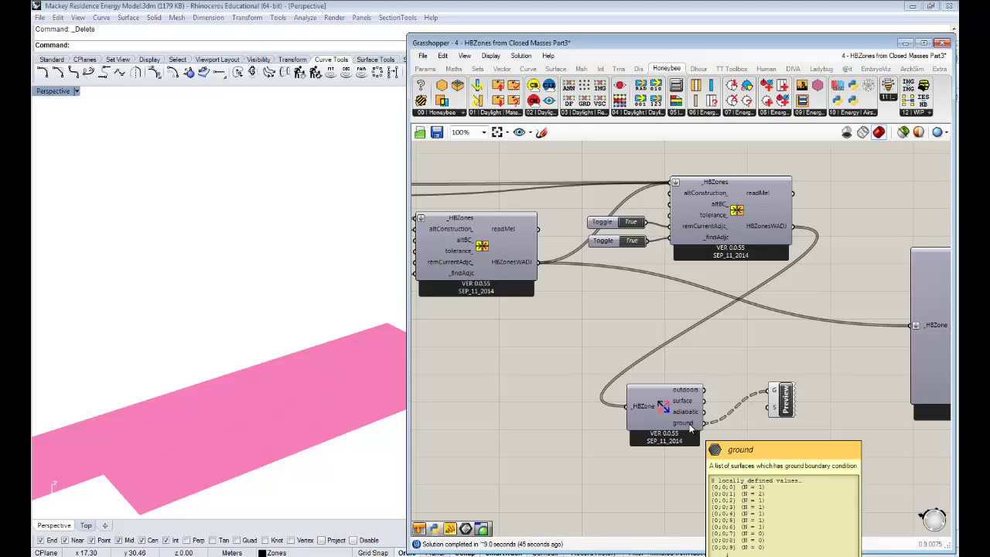
- Review the whole definition, from the closed-mass inputs through both Solve Adjacencies to the boundary-condition and surface-type decompositions
{"action": "scroll", "coordinate": [691, 427], "scroll_direction": "down", "scroll_amount": 2}
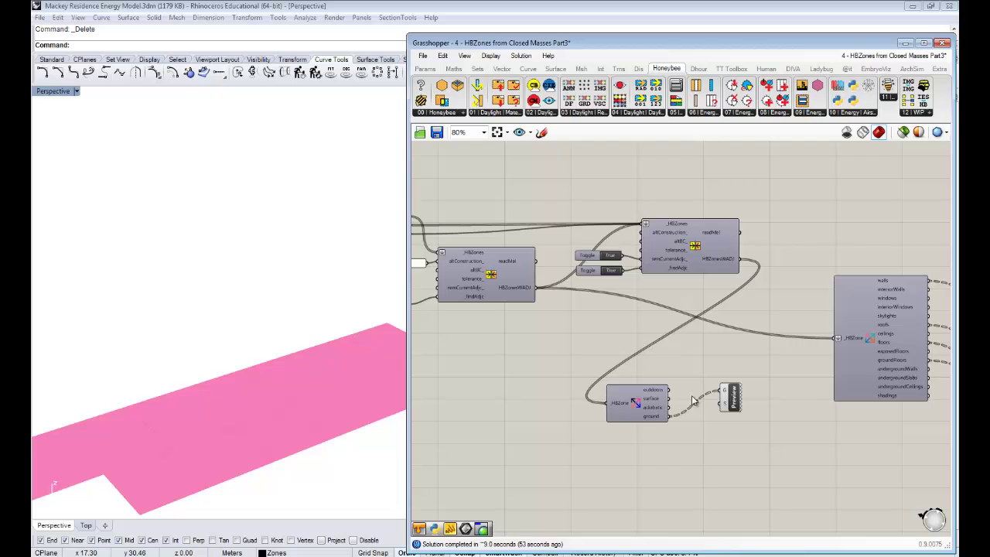
{"action": "right_click_drag", "start_coordinate": [674, 369], "coordinate": [770, 371]}
{"action": "scroll", "coordinate": [795, 381], "scroll_direction": "down", "scroll_amount": 3}
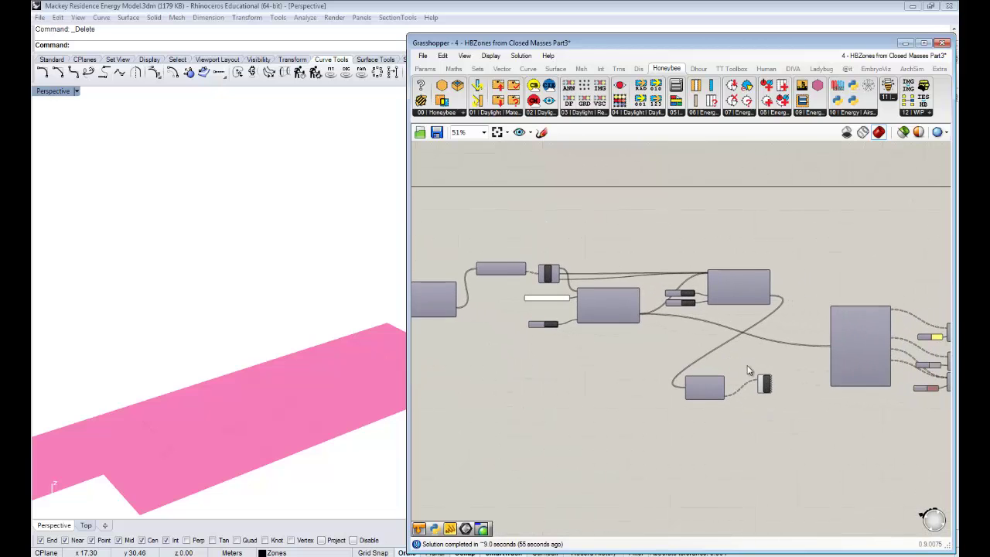
{"action": "scroll", "coordinate": [685, 333], "scroll_direction": "up", "scroll_amount": 3}
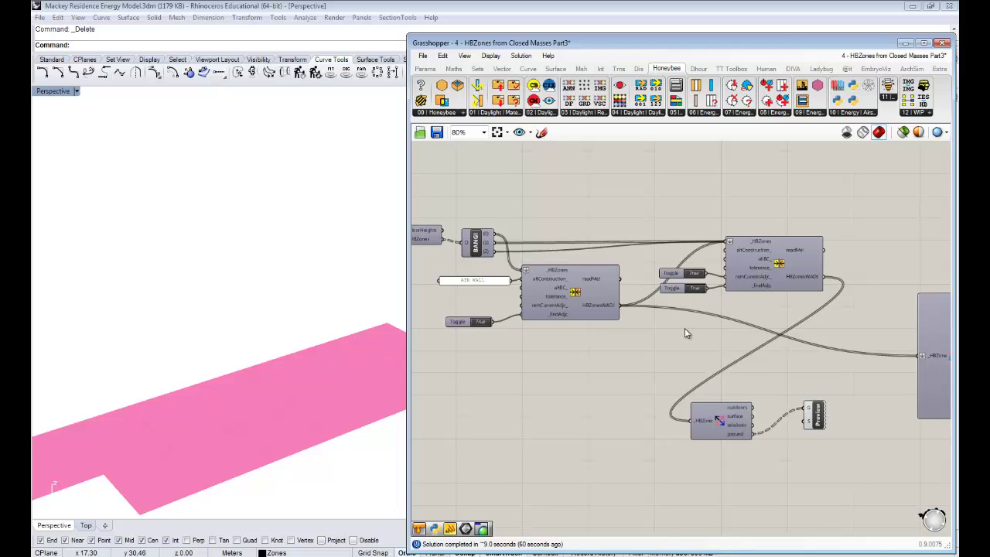
{"action": "scroll", "coordinate": [704, 414], "scroll_direction": "down", "scroll_amount": 3}
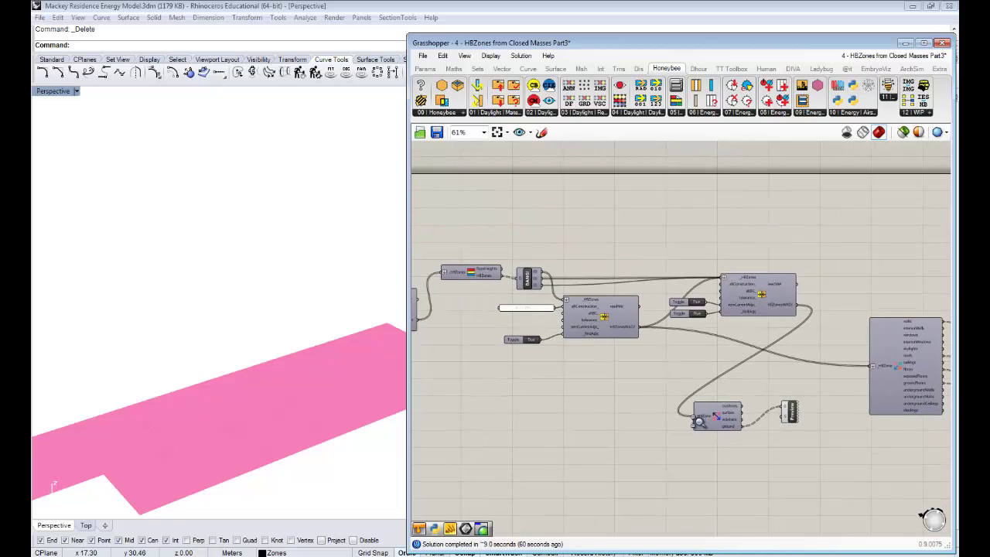
{"action": "scroll", "coordinate": [663, 392], "scroll_direction": "down", "scroll_amount": 2}
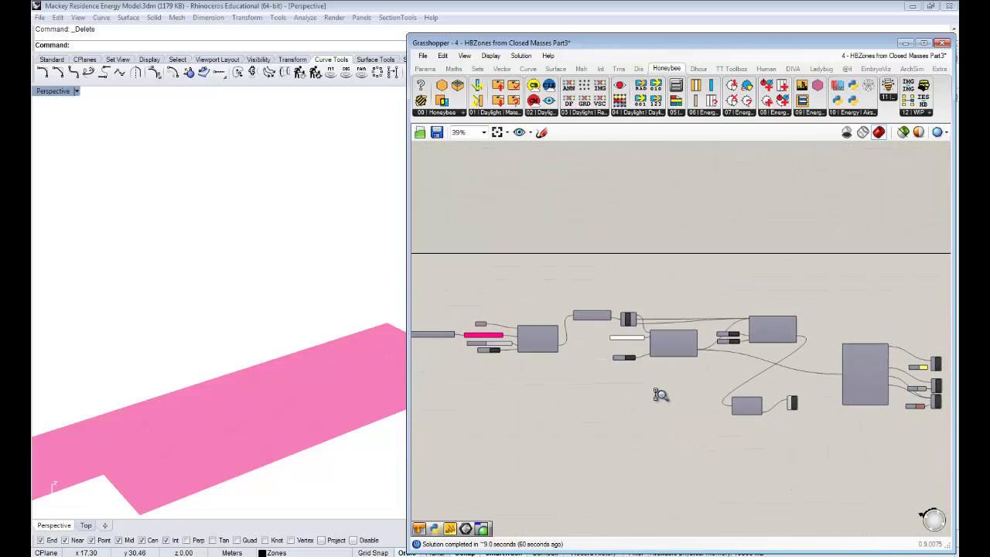
{"action": "scroll", "coordinate": [667, 406], "scroll_direction": "down", "scroll_amount": 1}
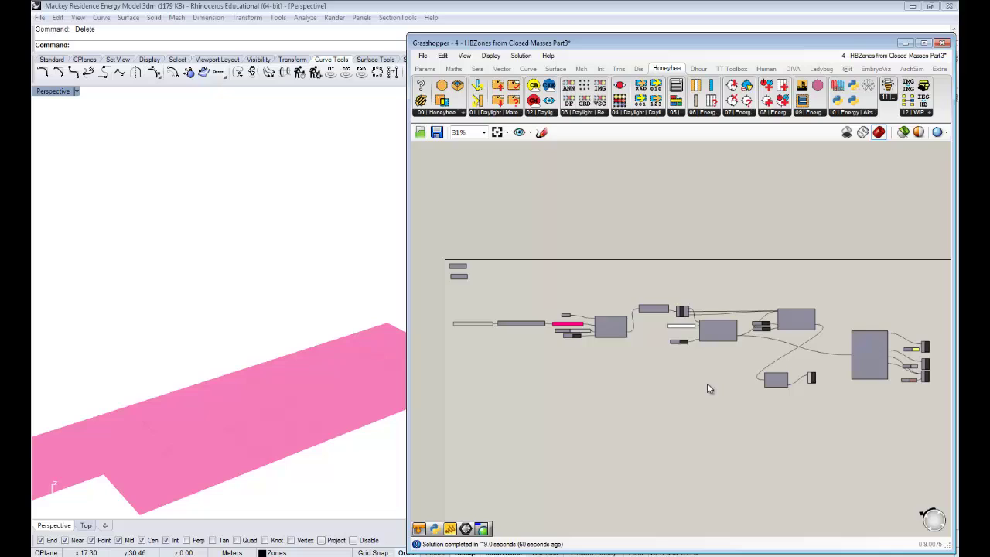